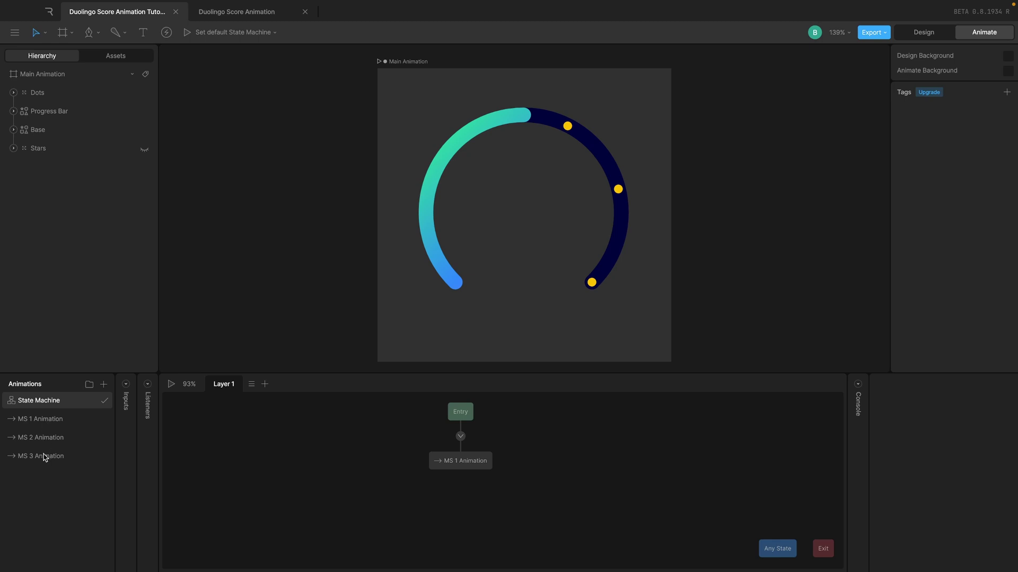
- Play back the MS 1, MS 2 and MS 3 animations of the progress bar and return to the State Machine
left_click(47, 423)
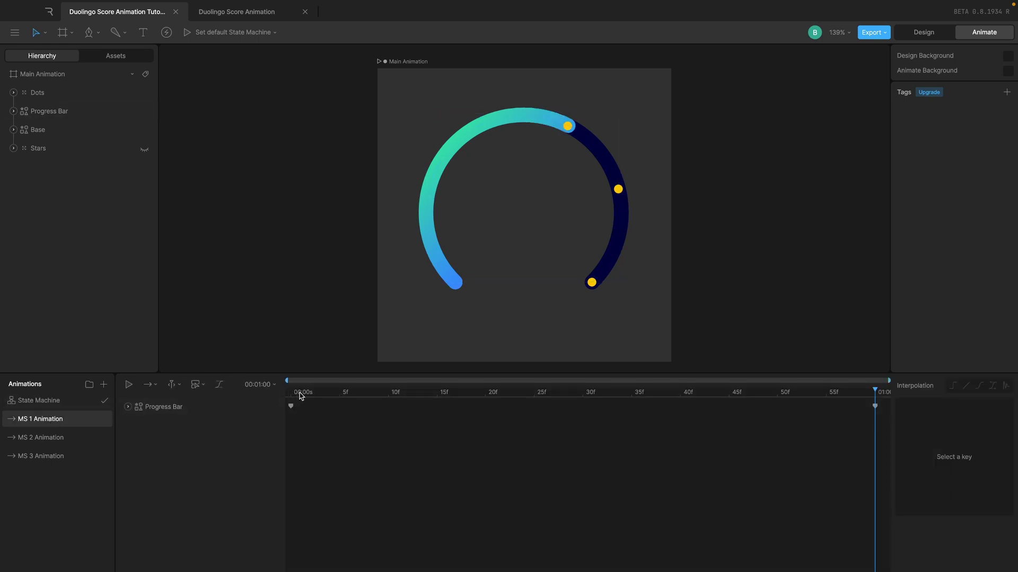
key("space")
left_click(76, 442)
key("space")
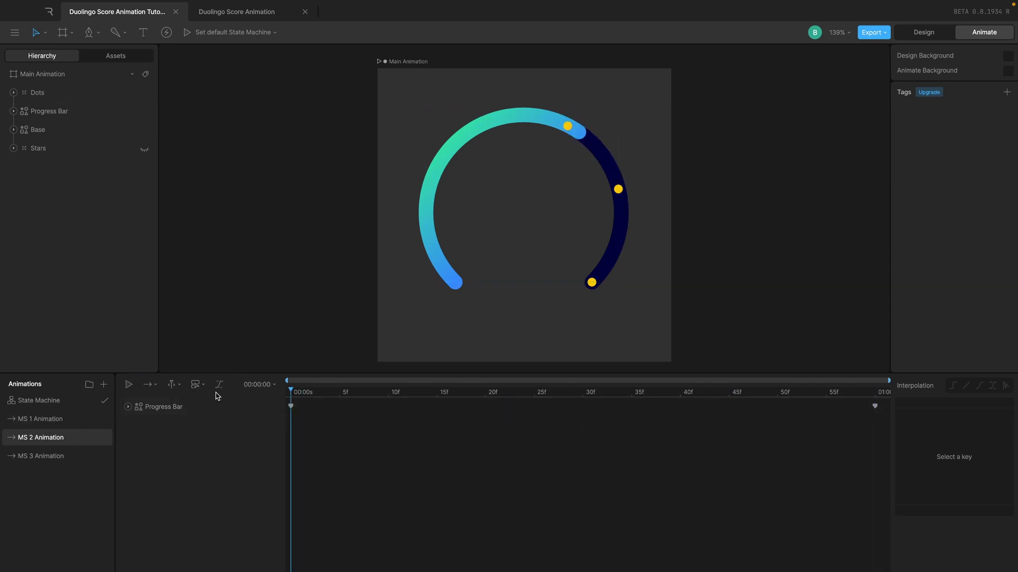
left_click(51, 456)
left_click(247, 398)
key("space")
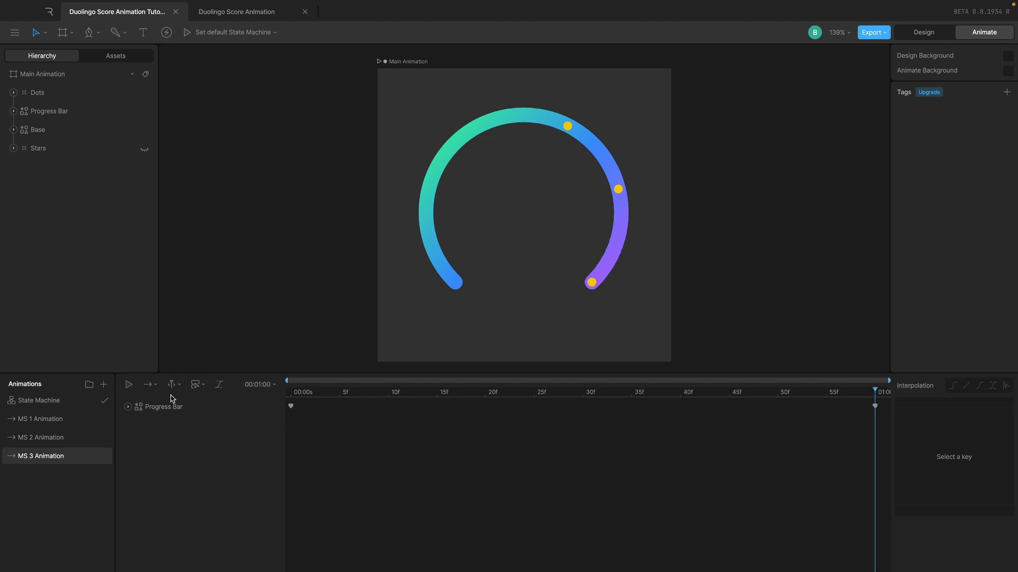
left_click(77, 401)
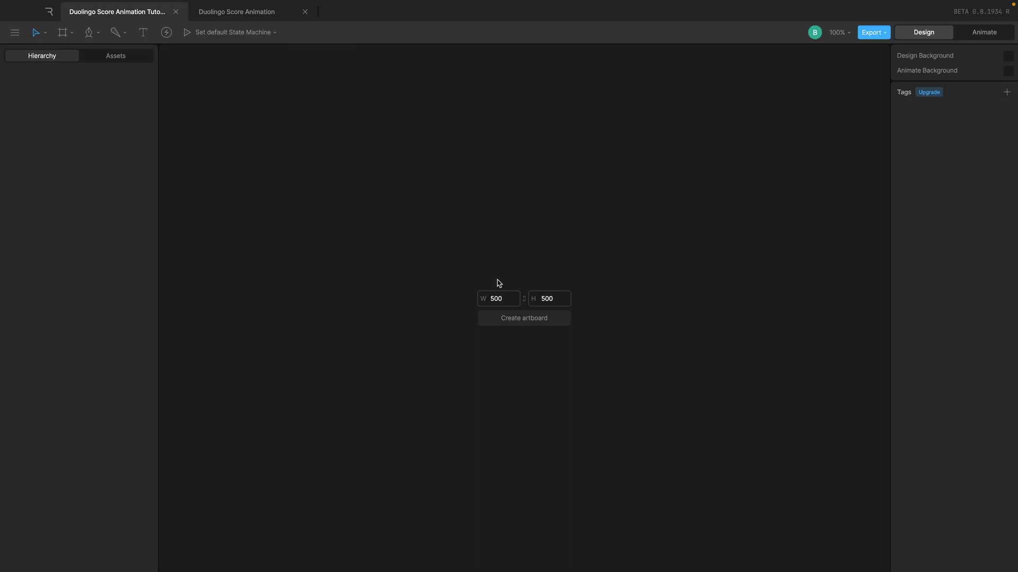
- Create a new artboard 400 wide and 400 high
left_click(498, 300)
type("400")
left_click(546, 299)
type("400")
left_click(519, 317)
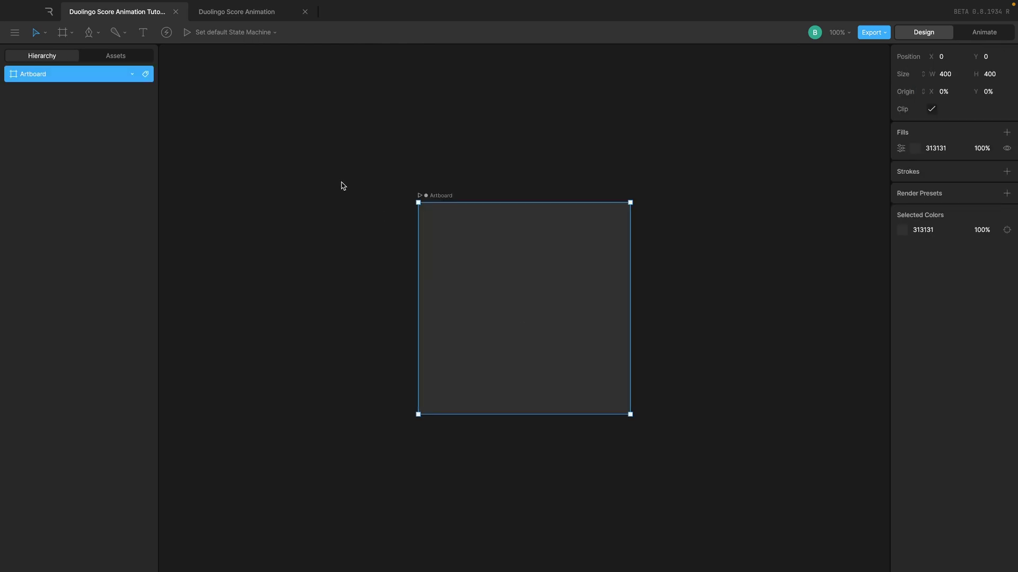
- Rename the artboard as Main Animation
double_click(28, 74)
type("Main N")
type("ame")
key("BackSpace")
key("BackSpace")
key("BackSpace")
key("BackSpace")
type("Animation")
key("Return")
left_click(375, 220)
scroll(500, 274, "up", 1)
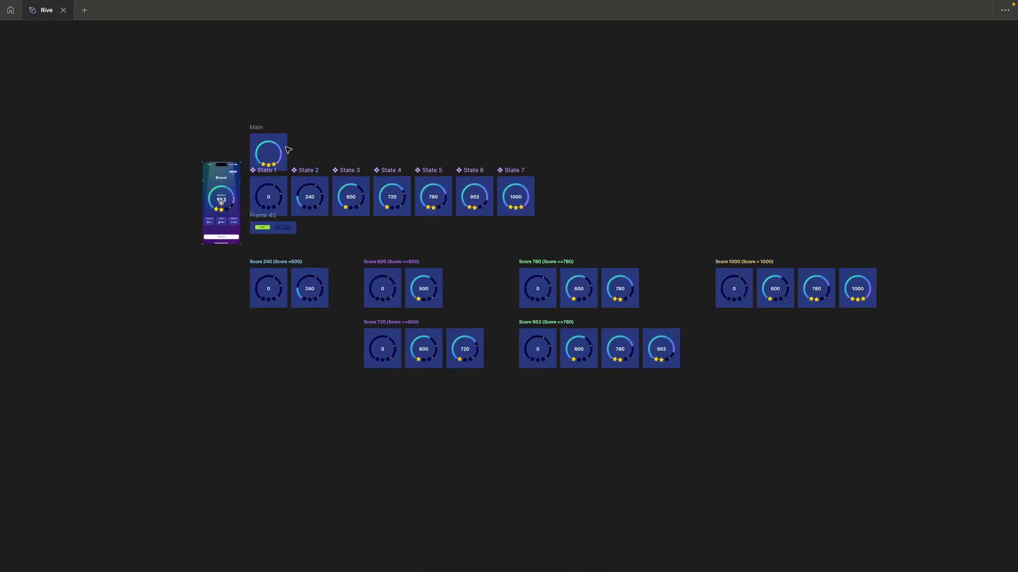
- Switch to Figma and copy all the arcs, dots and stars in the Main frame as SVG
scroll(283, 149, "up", 5)
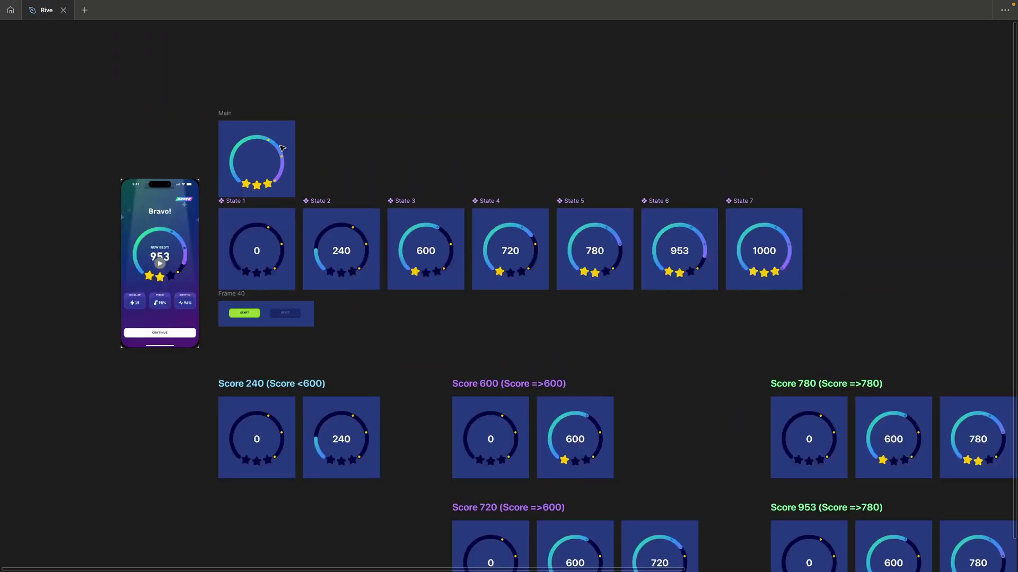
scroll(282, 148, "up", 5)
left_click(502, 218)
scroll(504, 219, "down", 2)
scroll(504, 219, "right", 2)
key("ctrl+backslash")
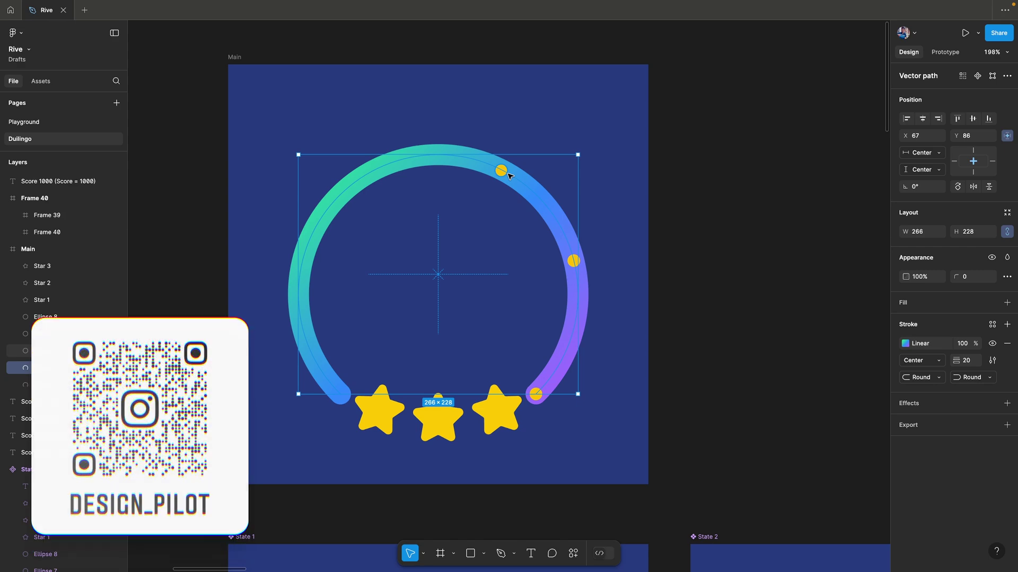
left_click(473, 128)
left_click_drag(217, 126, 651, 455)
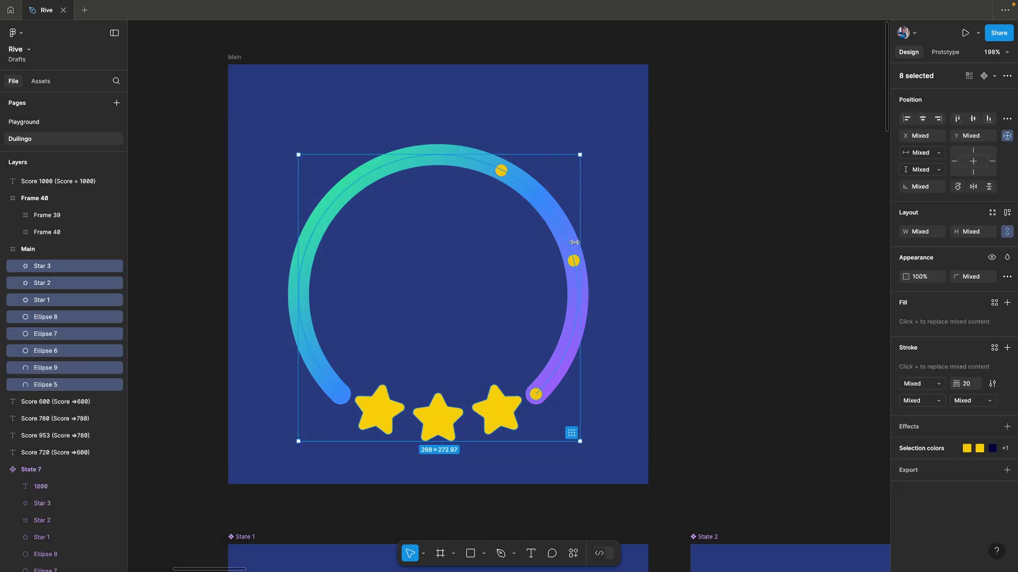
right_click(554, 212)
mouse_move(631, 252)
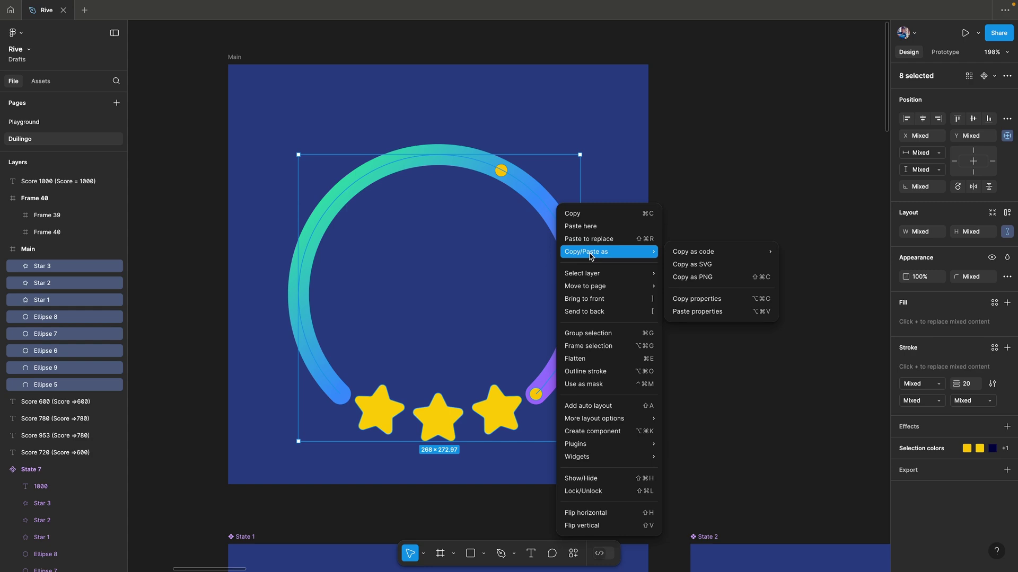
left_click(711, 270)
key("ctrl+Left")
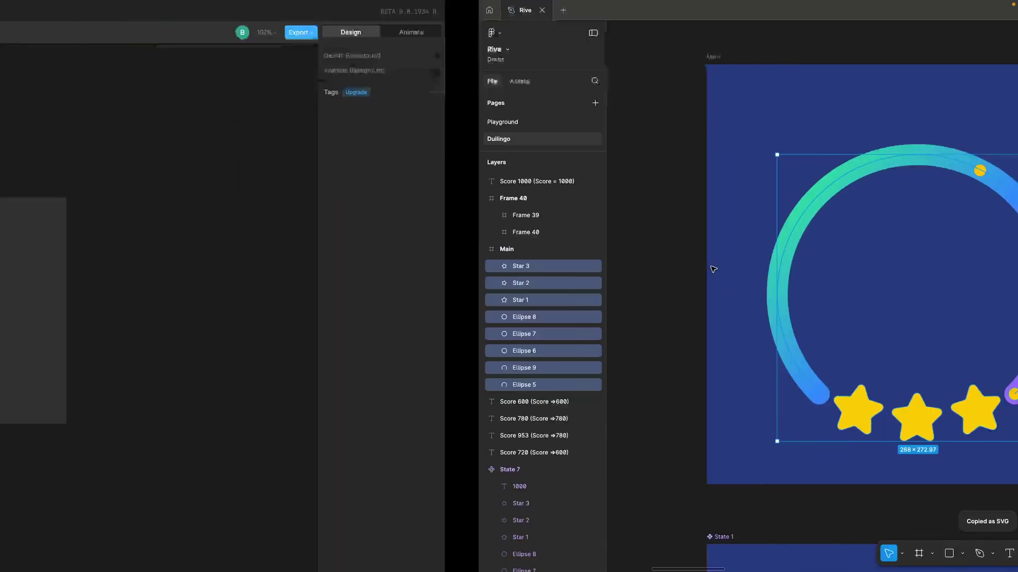
key("ctrl+Right")
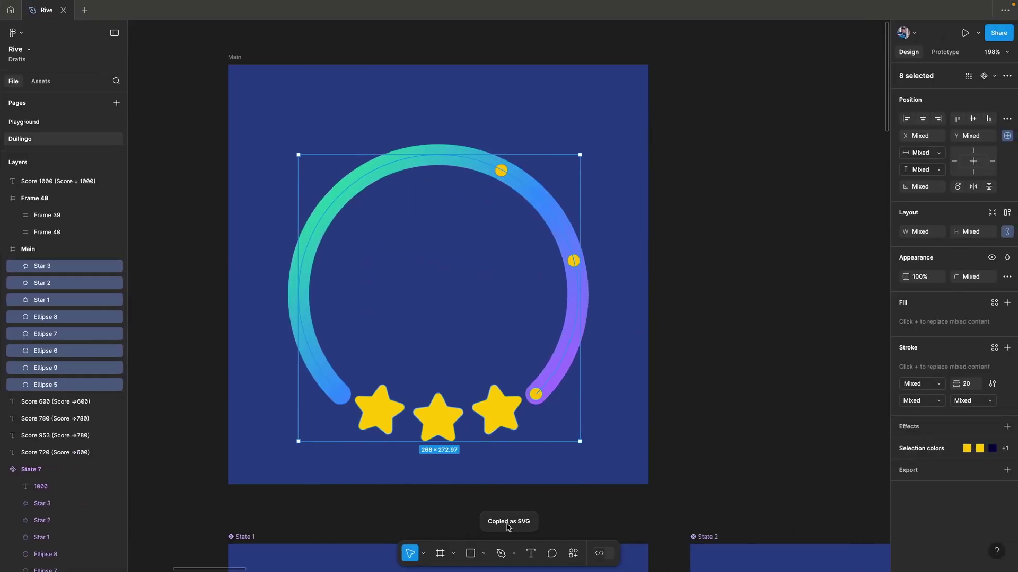
- Switch to Rive, paste the copied SVG into the file and rename the pasted image asset as Progress Bar Elements
key("ctrl+Left")
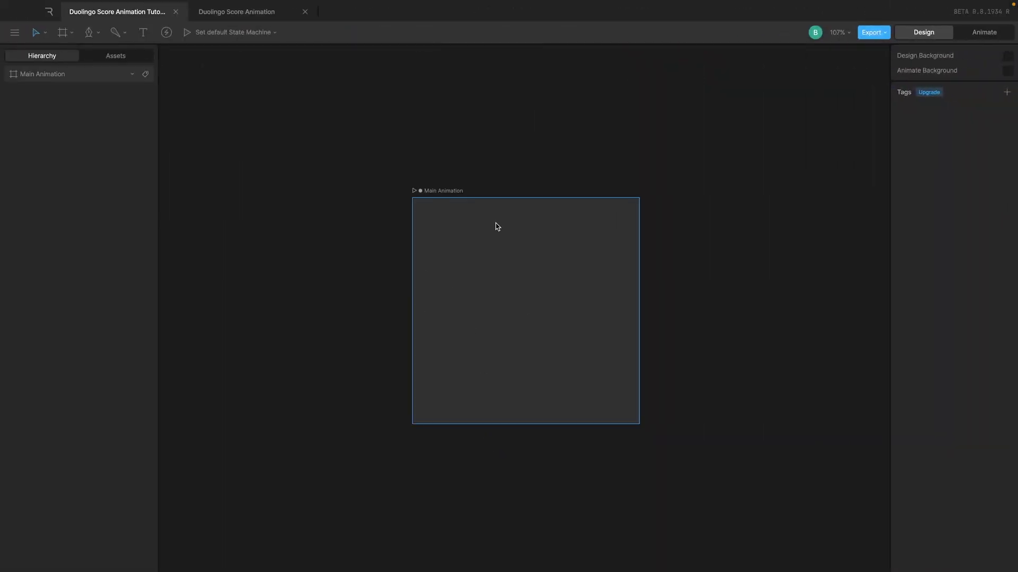
key("super+v")
left_click(114, 58)
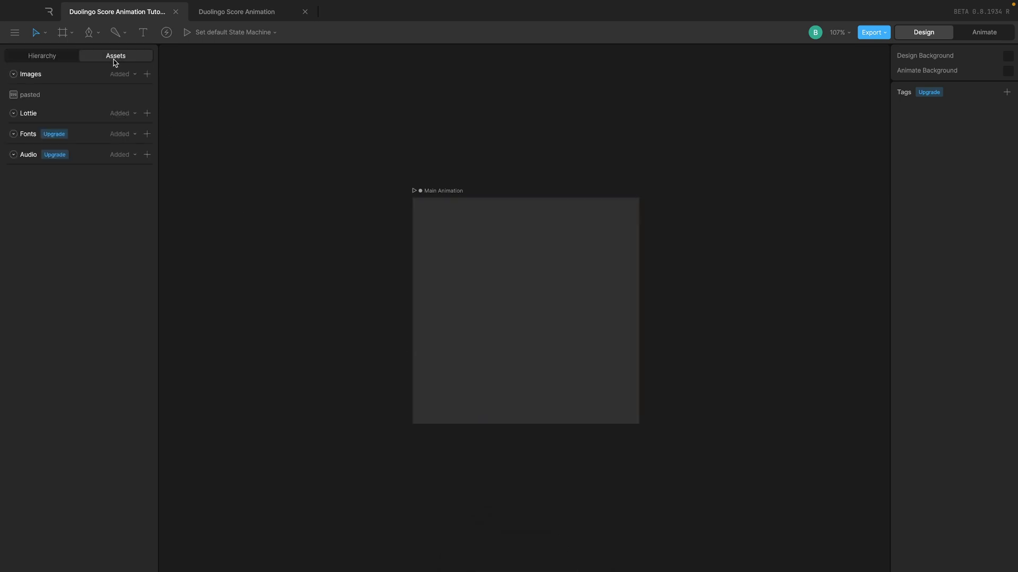
left_click(32, 97)
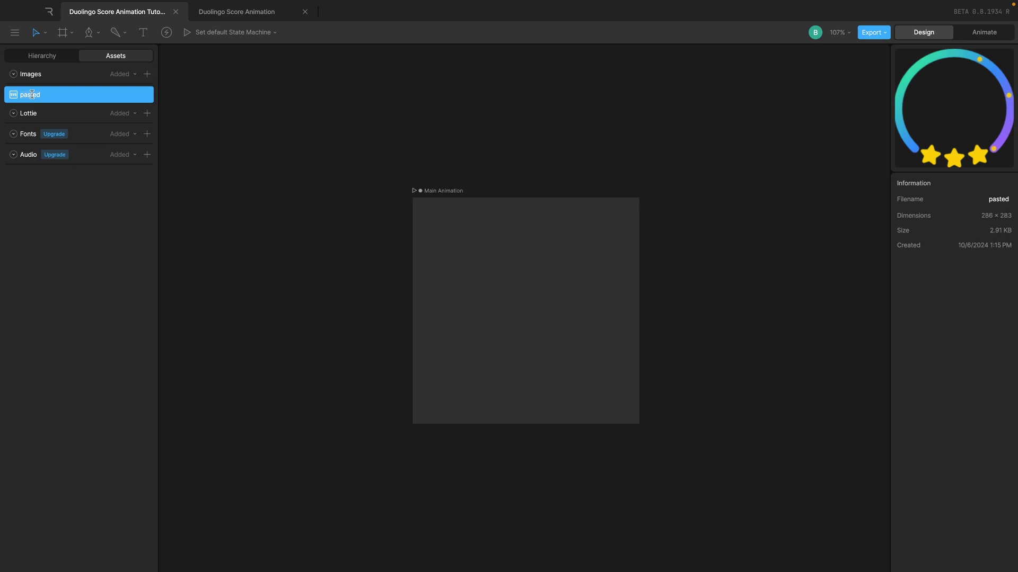
double_click(32, 95)
type("Progress Bar Elements")
key("Return")
- Place the Progress Bar Elements asset on the Main Animation artboard and move it to about X 60, Y 68
left_click_drag(53, 97, 504, 306)
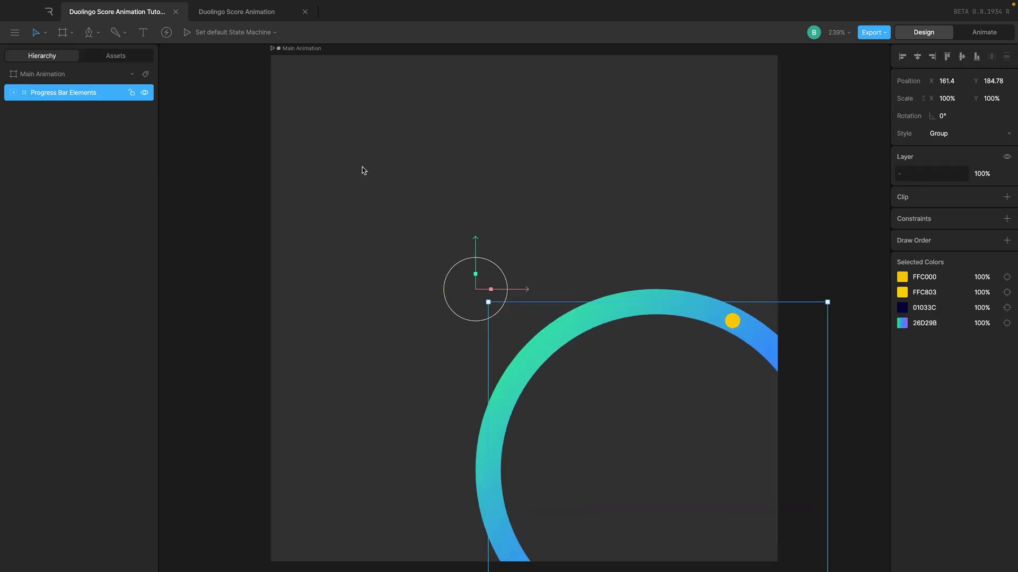
left_click(86, 59)
left_click(63, 60)
scroll(592, 400, "down", 5)
left_click_drag(630, 404, 544, 315)
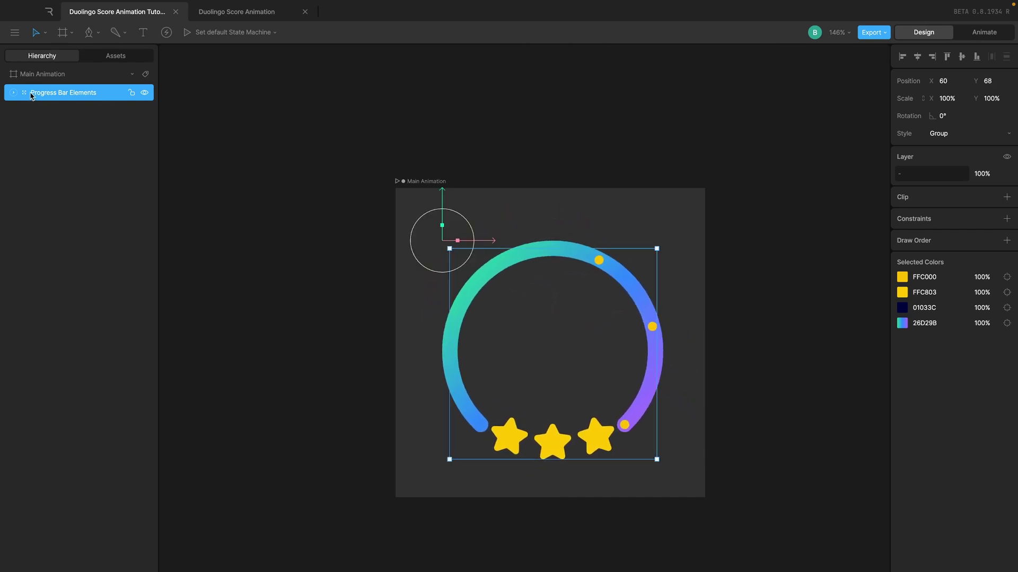
- Ungroup Progress Bar Elements, renaming its gradient arc as Progress Bar and the dark arc as Base
left_click(14, 95)
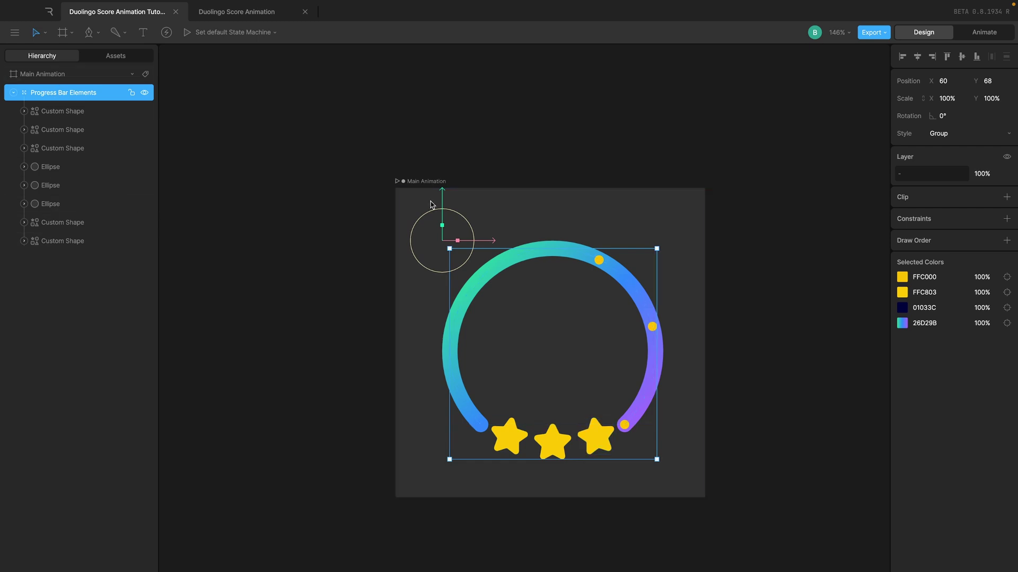
key("ctrl+shift+g")
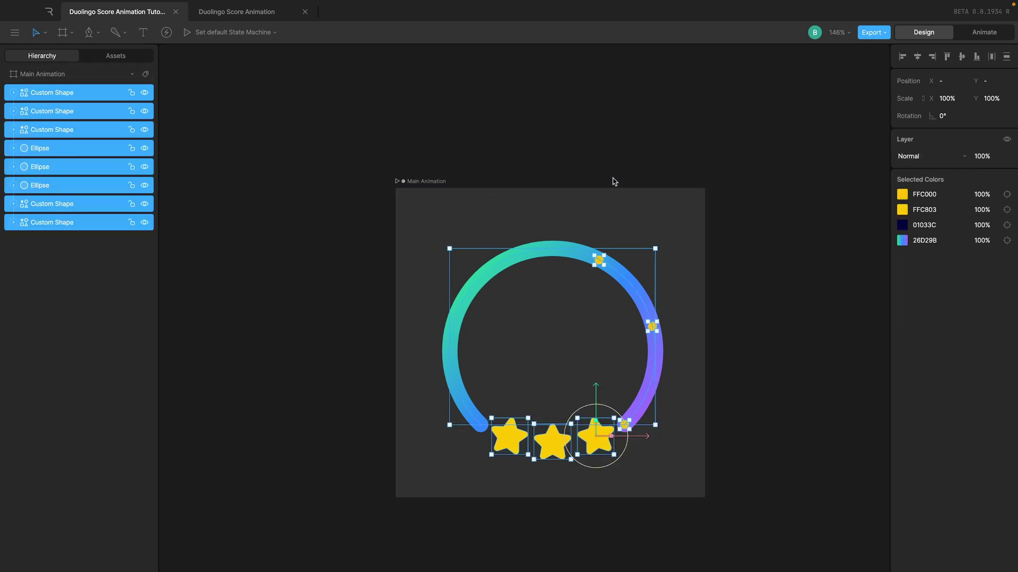
left_click(506, 250)
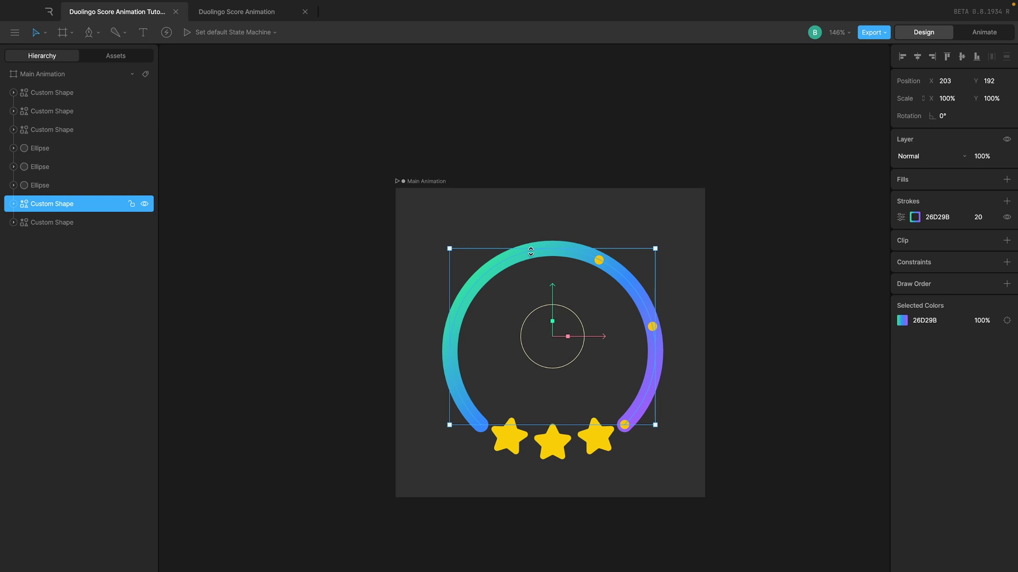
double_click(60, 204)
type("Progress Bar")
double_click(61, 223)
type("Base")
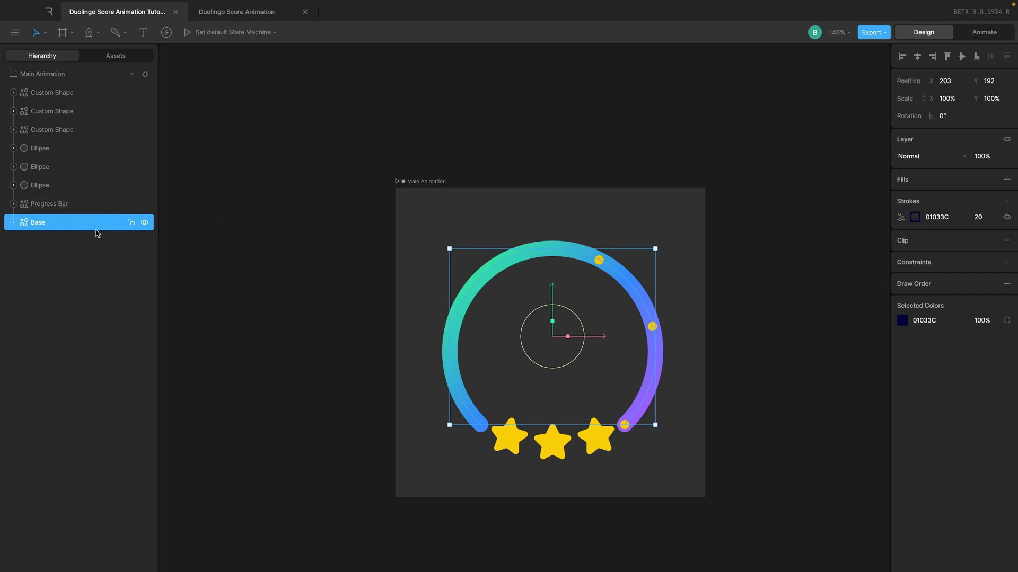
- Move the Progress Bar arc aside to check the Base arc beneath it, and undo the move
left_click(92, 207)
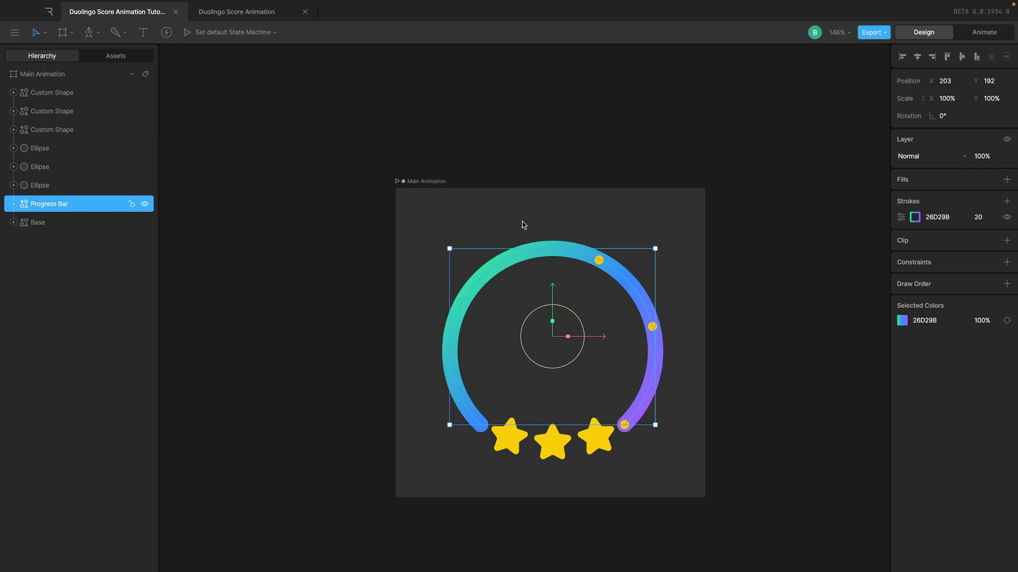
left_click(520, 255)
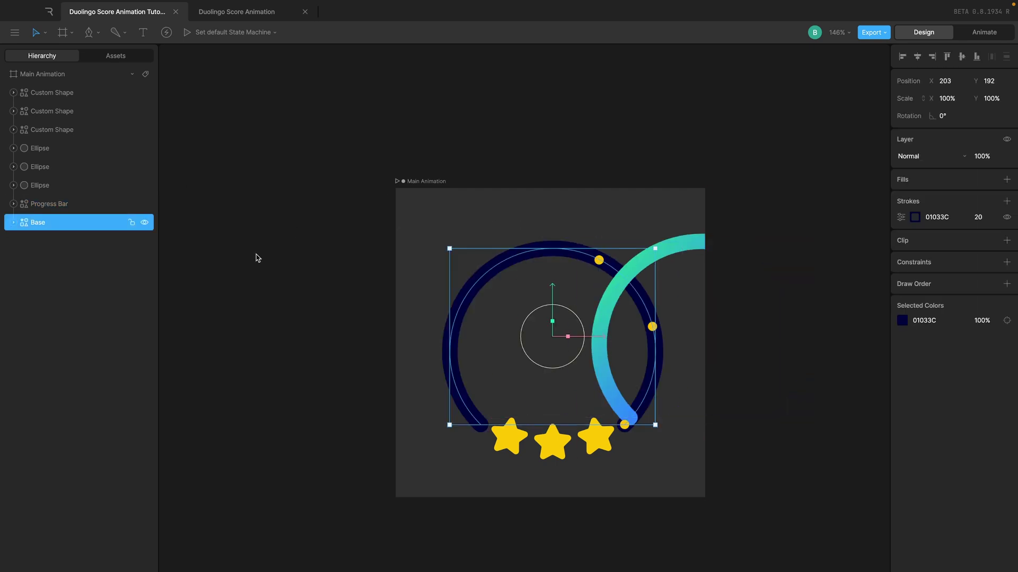
key("ctrl+z")
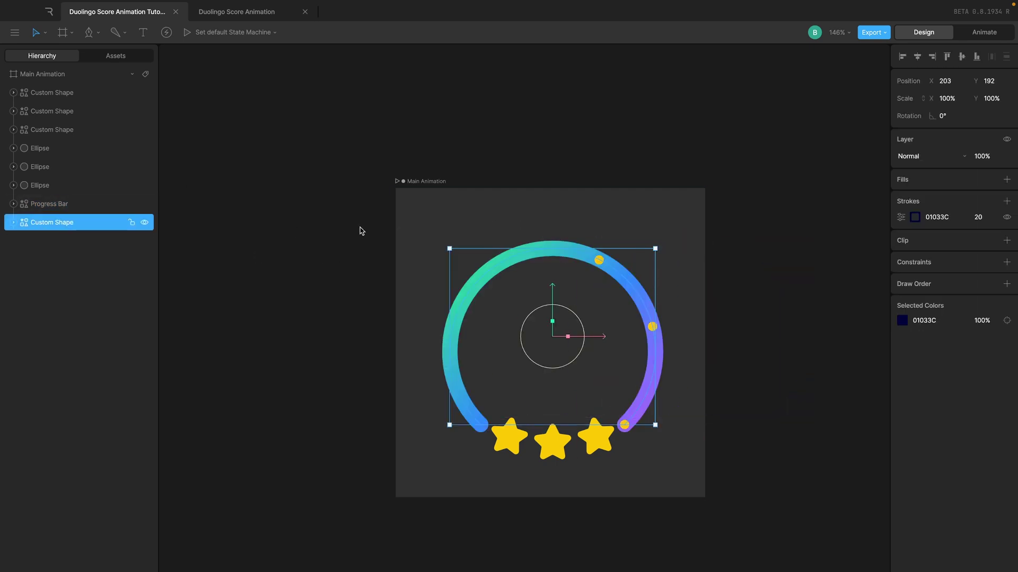
left_click(51, 204)
left_click(46, 223)
- Rename the left star shape as Star 1 and the middle star shape as Star 2
left_click(506, 448)
double_click(56, 111)
type("STar")
key("BackSpace")
key("BackSpace")
key("BackSpace")
key("BackSpace")
key("BackSpace")
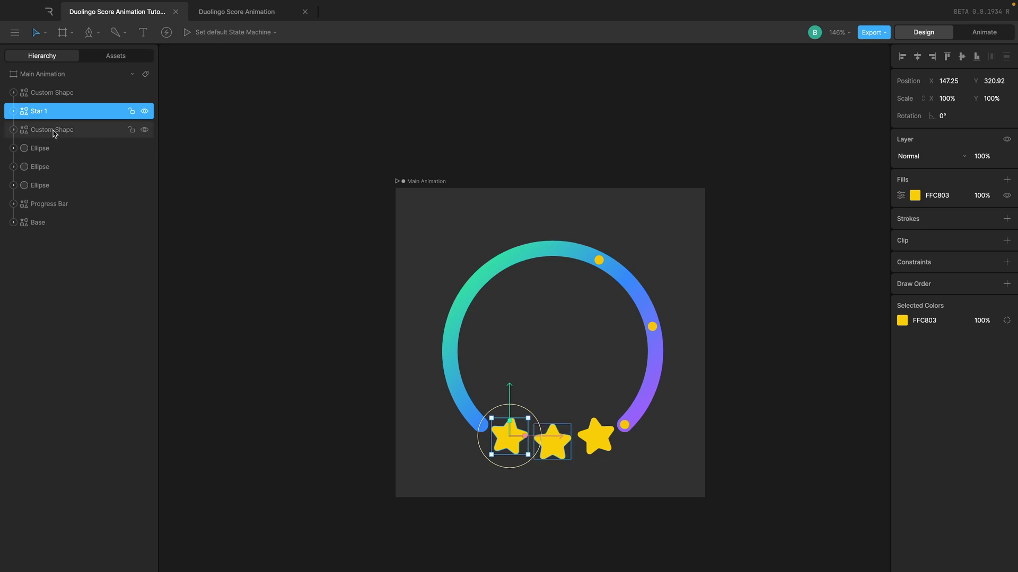
double_click(53, 130)
type("Star 2")
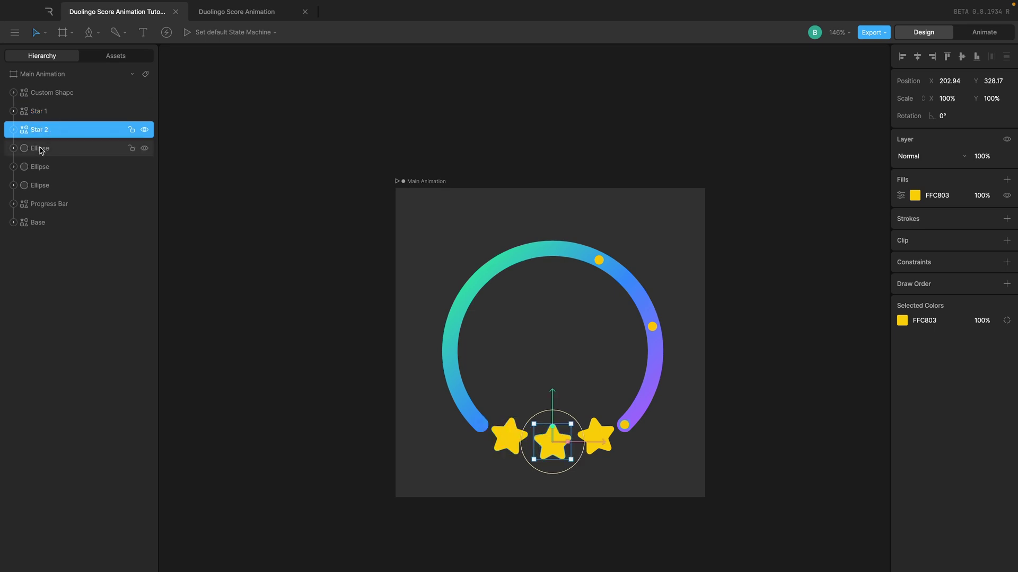
- Rename the right star shape as Star 3 and reorder it below Star 2 in the hierarchy
double_click(41, 93)
type("St")
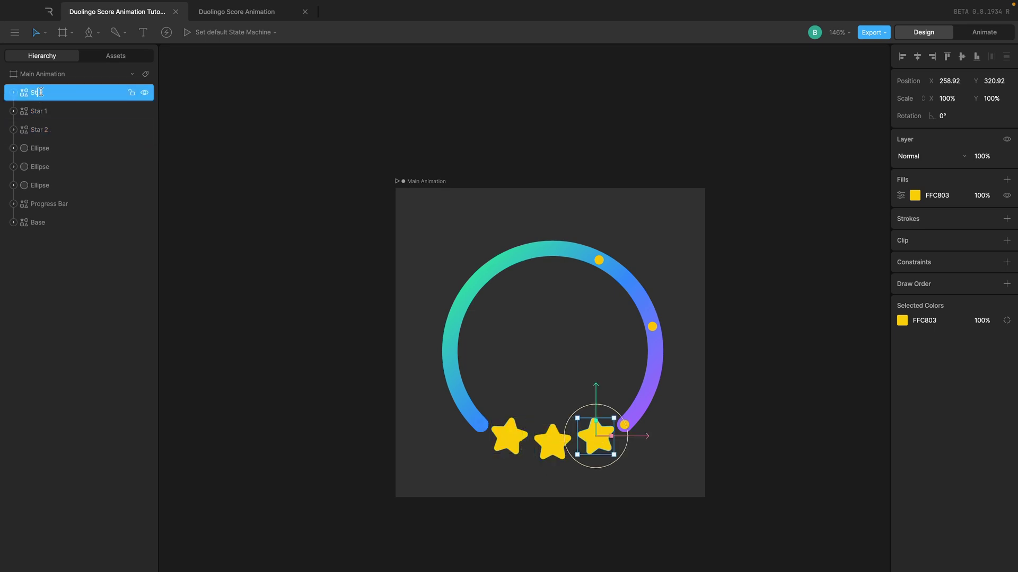
key("BackSpace")
key("BackSpace")
left_click_drag(41, 93, 41, 139)
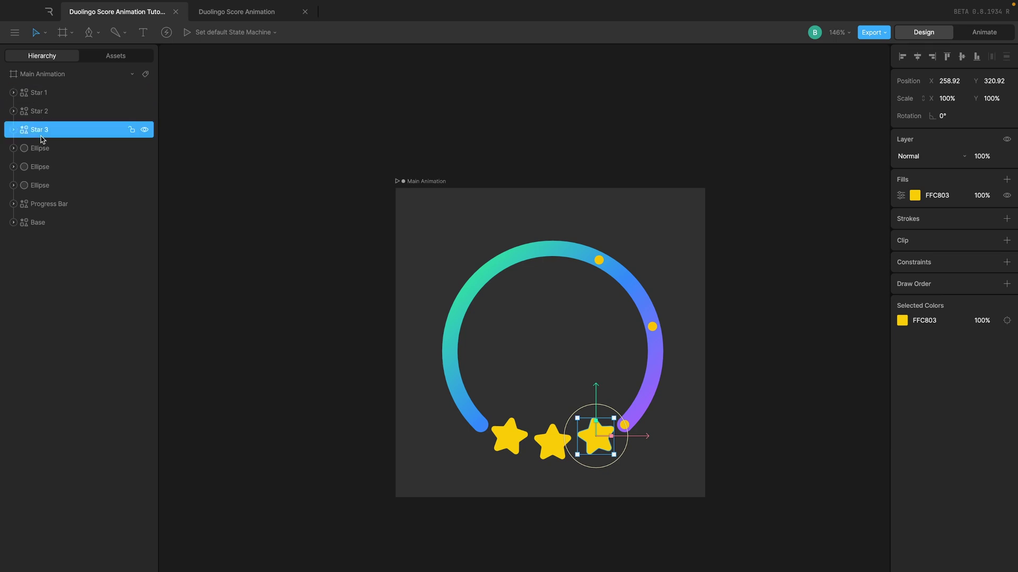
- Group Star 1, Star 2 and Star 3 and name the group Stars
left_click(39, 94, "shift")
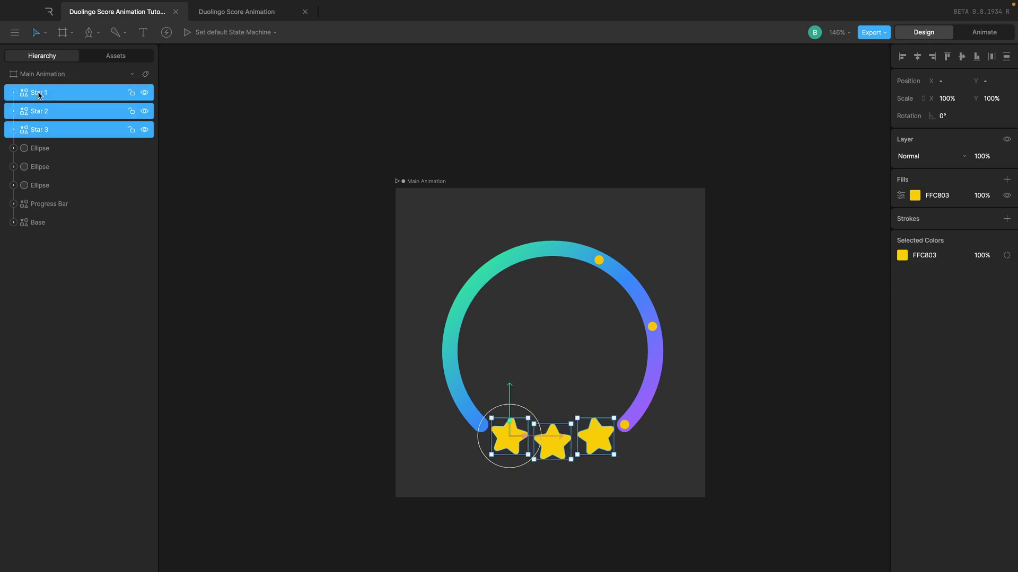
key("ctrl+g")
double_click(44, 98)
type("Stars")
key("Return")
- Hide the Stars group and move it below Base in the hierarchy
left_click(144, 93)
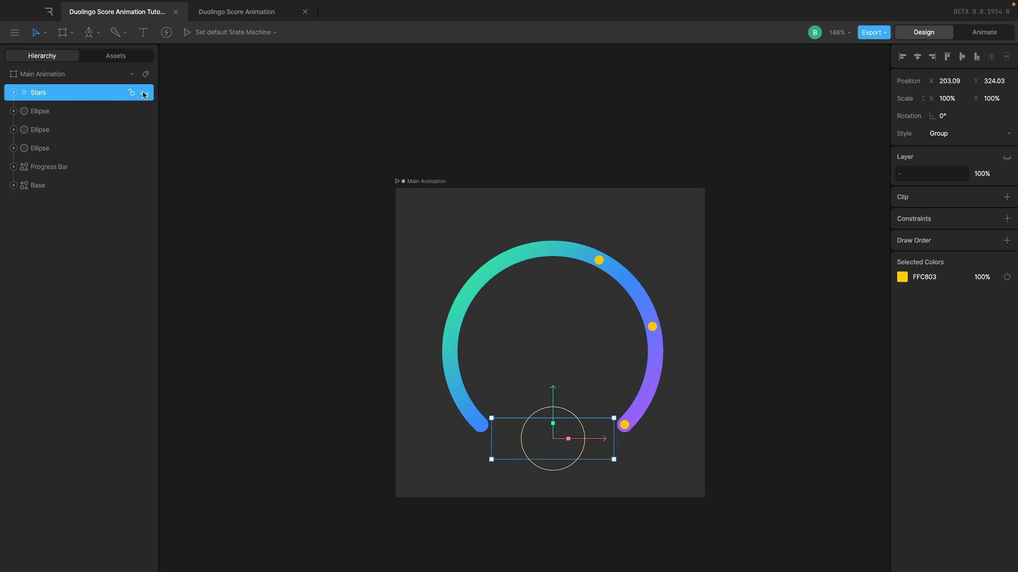
left_click_drag(62, 102, 65, 200)
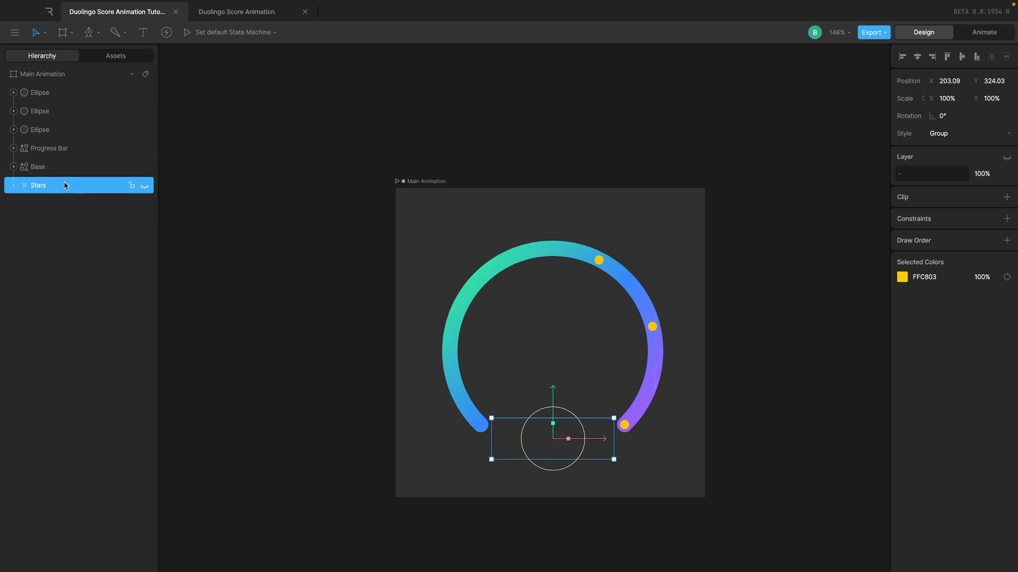
- Rename the three ellipses following the arc clockwise as Dot 1, Dot 2 and Dot 3, ending at the arc's lower right end
left_click(44, 131)
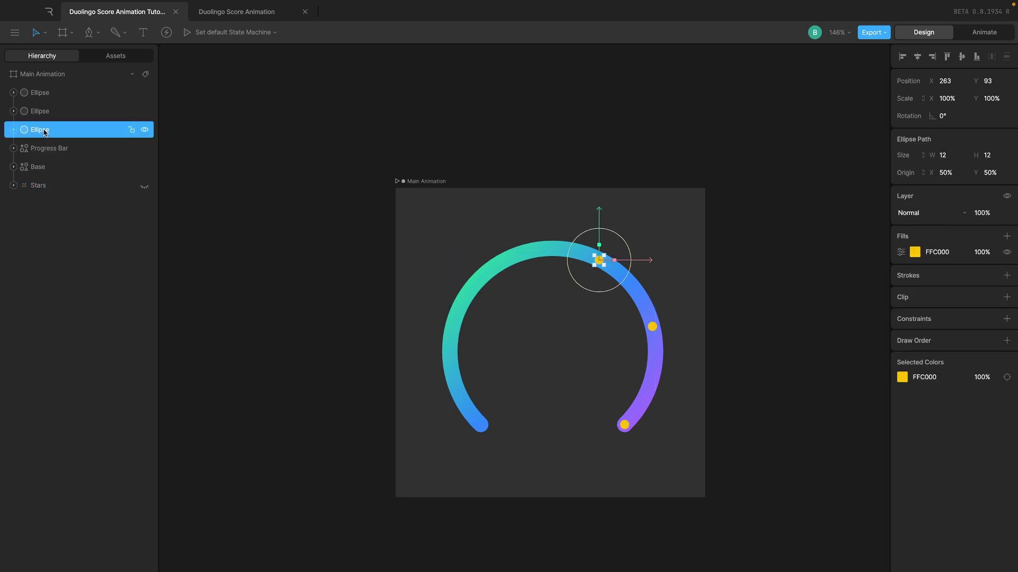
double_click(40, 130)
type("Middl")
type("Dot 1")
key("Return")
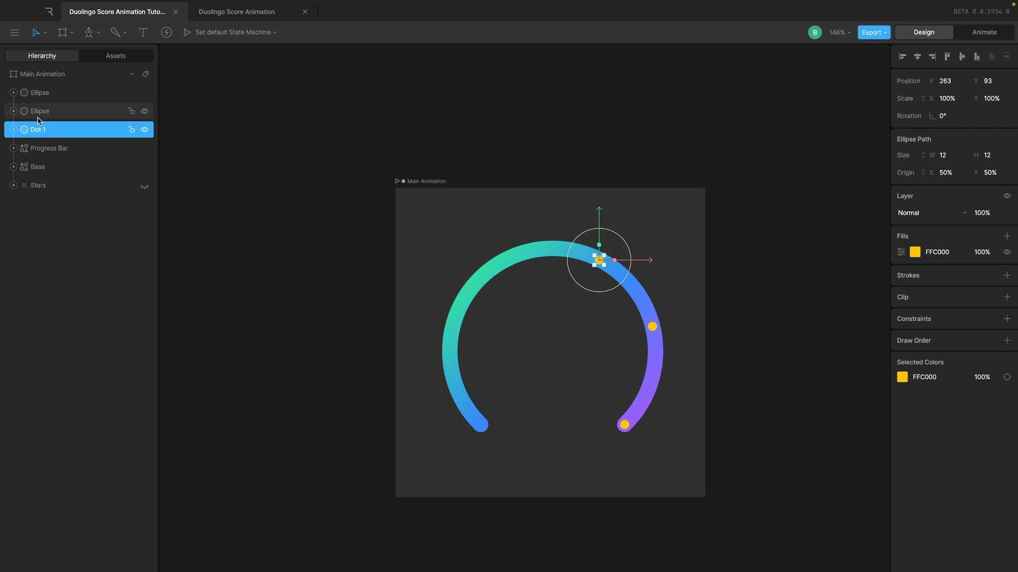
double_click(40, 112)
type("Dot 2")
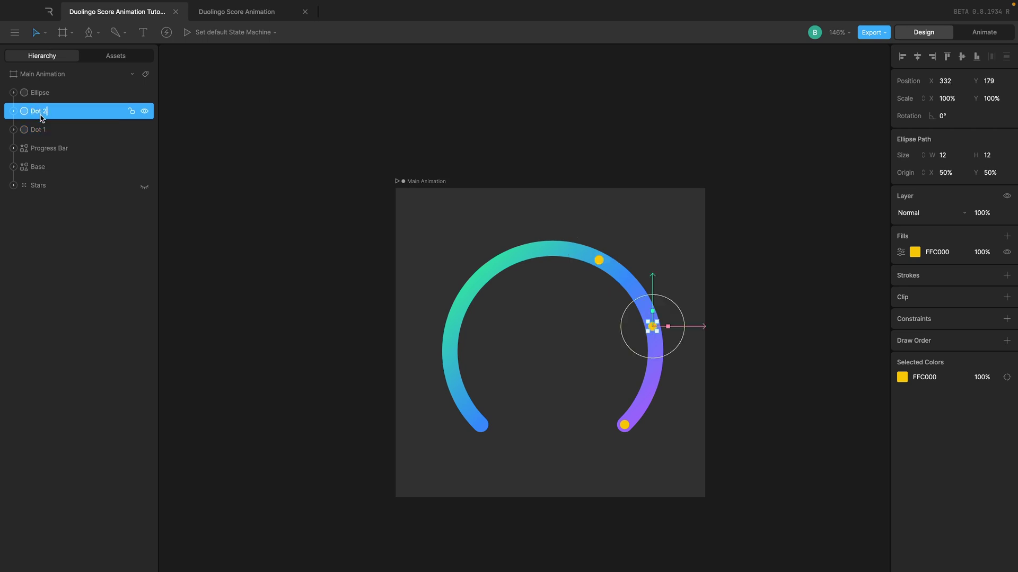
double_click(45, 95)
type("Dot 3")
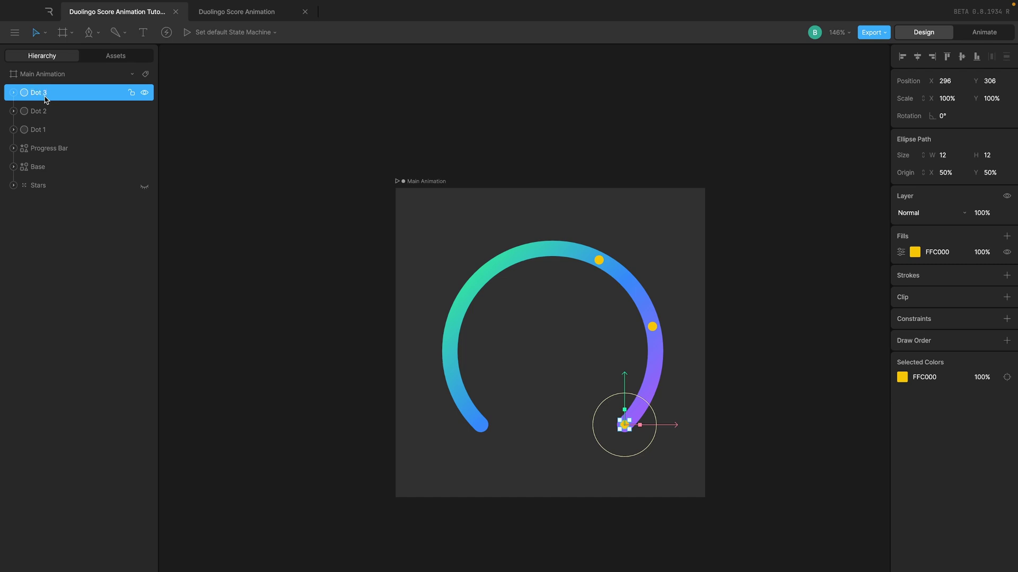
- Group Dot 1, Dot 2 and Dot 3 and name the group Dots
left_click(337, 176)
left_click(62, 93)
left_click(62, 130, "shift")
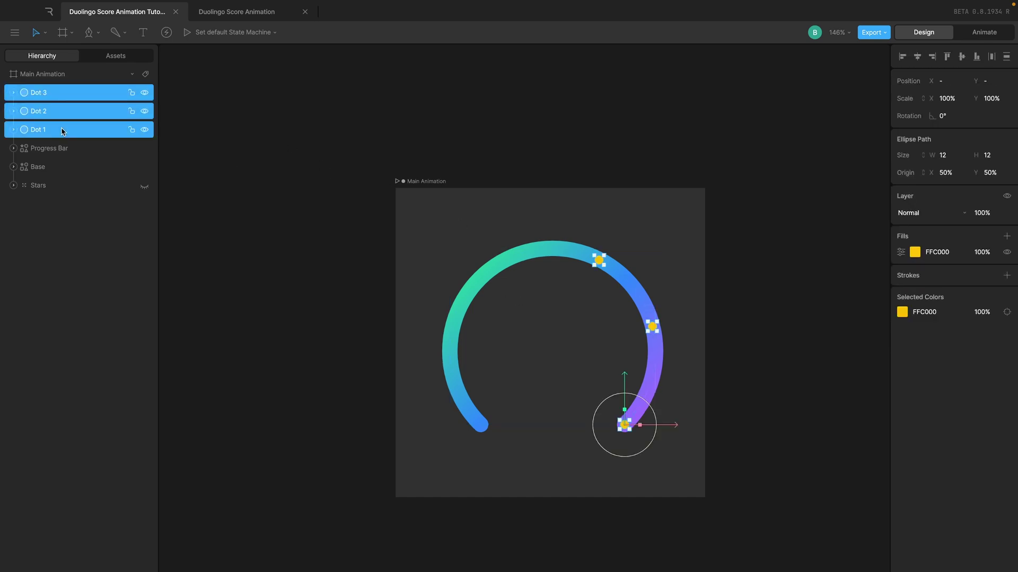
key("ctrl+g")
double_click(37, 92)
type("D")
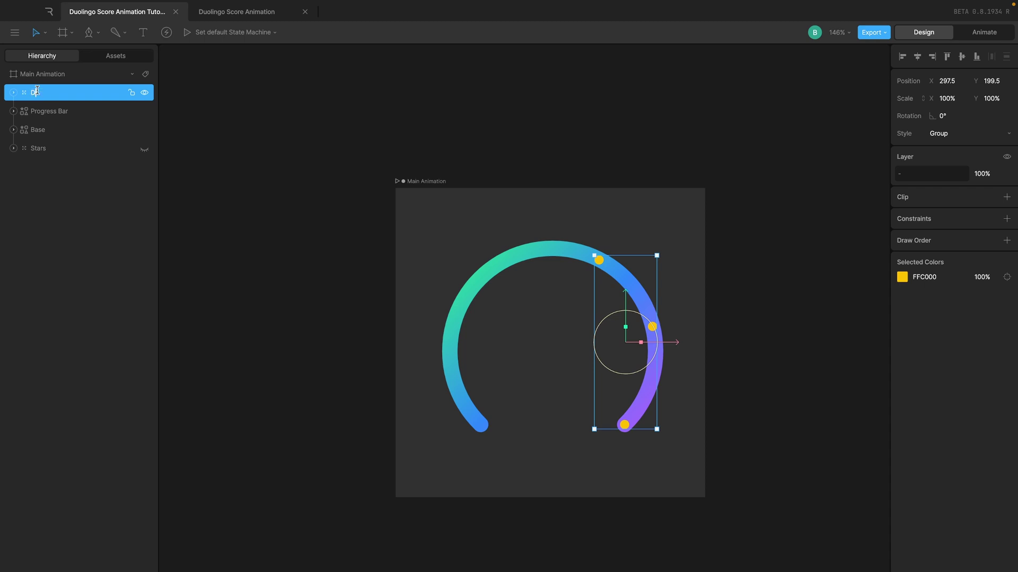
type("ots")
key("Return")
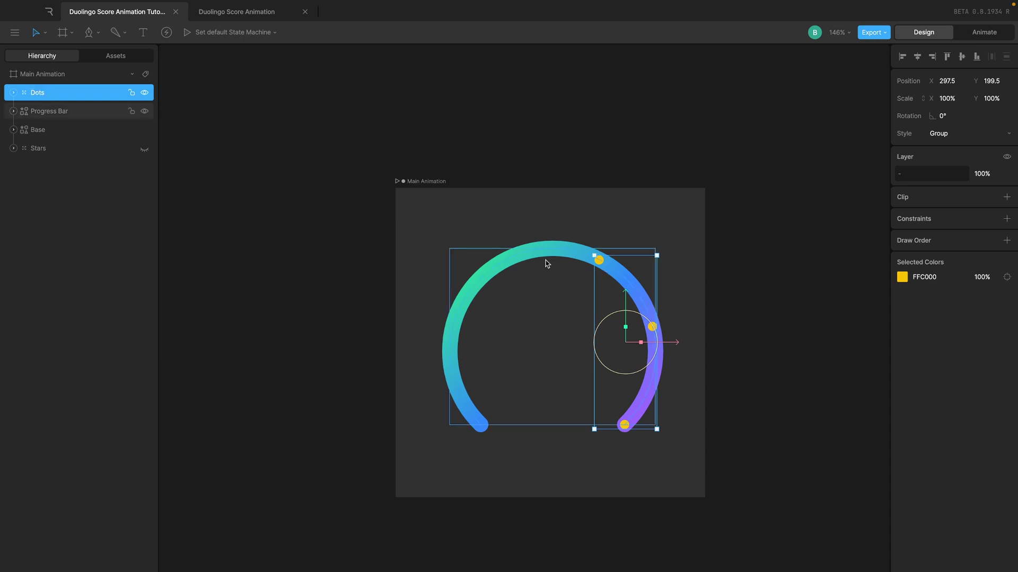
- Examine the positions of Progress Bar, Base and Stars relative to the Main Animation artboard's origin
left_click(60, 112)
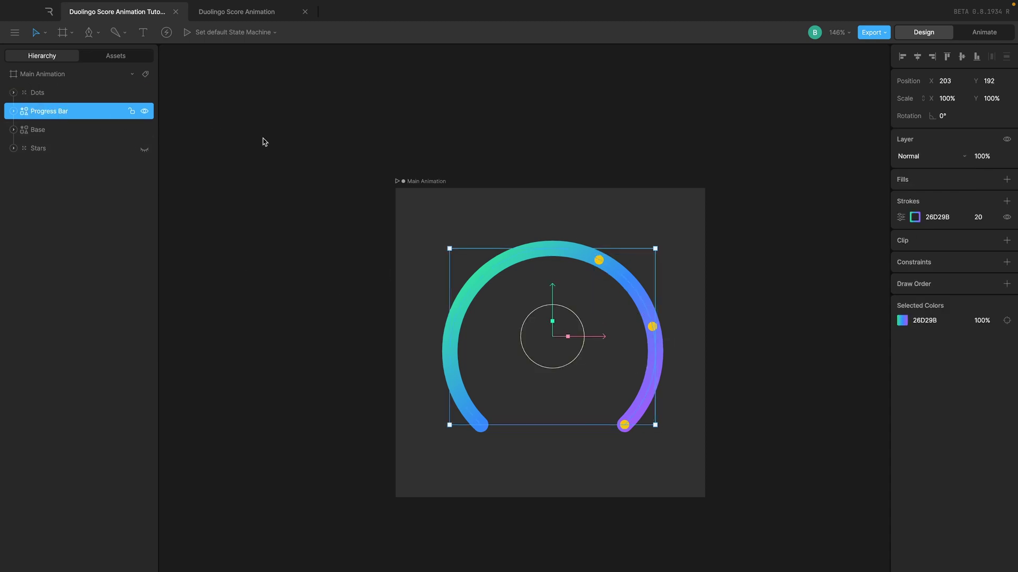
left_click(35, 131)
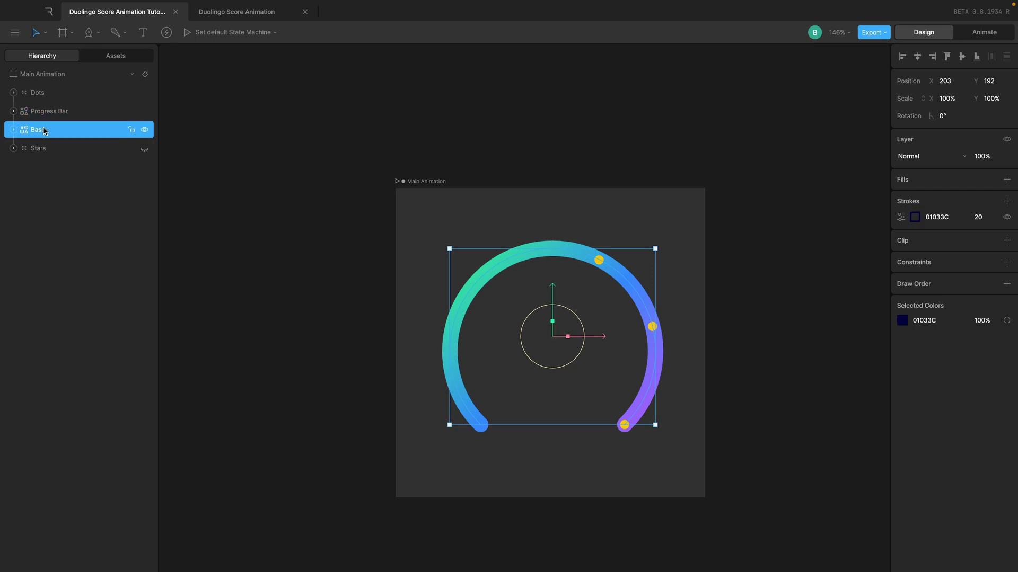
left_click(284, 178)
left_click(550, 306)
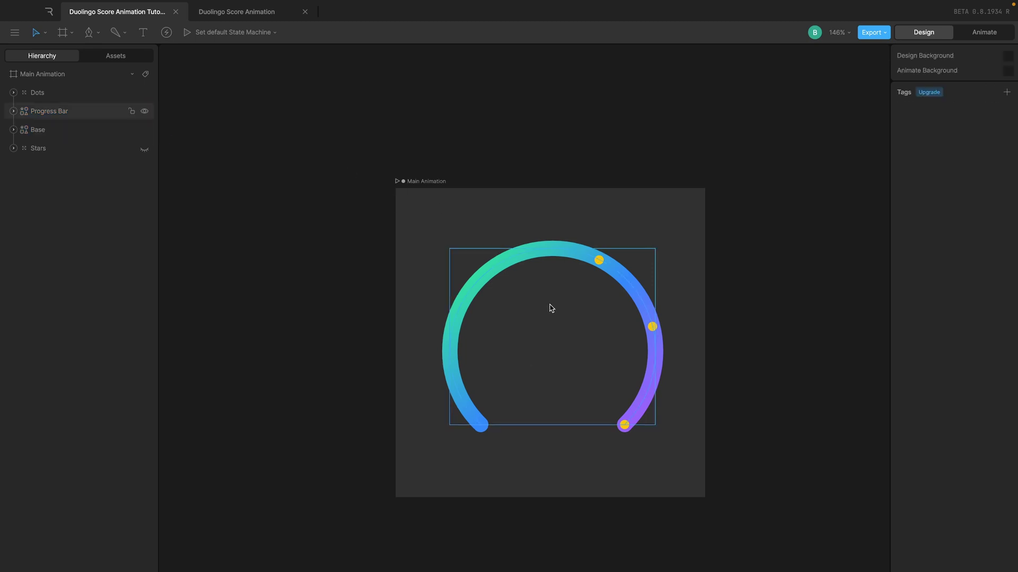
scroll(572, 243, "right", 2)
scroll(573, 243, "down", 1)
left_click(679, 214)
key("ctrl+z")
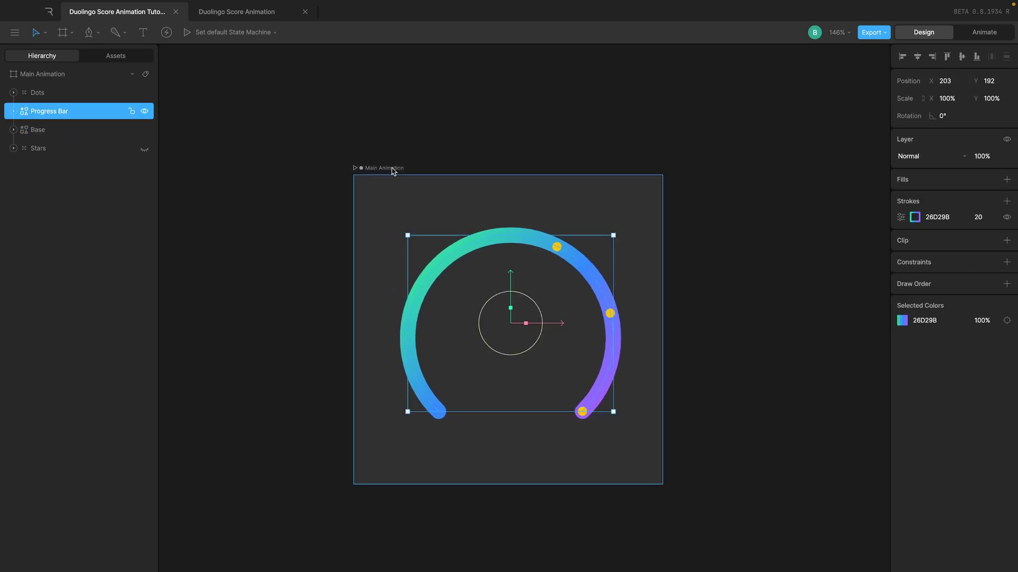
left_click(393, 171)
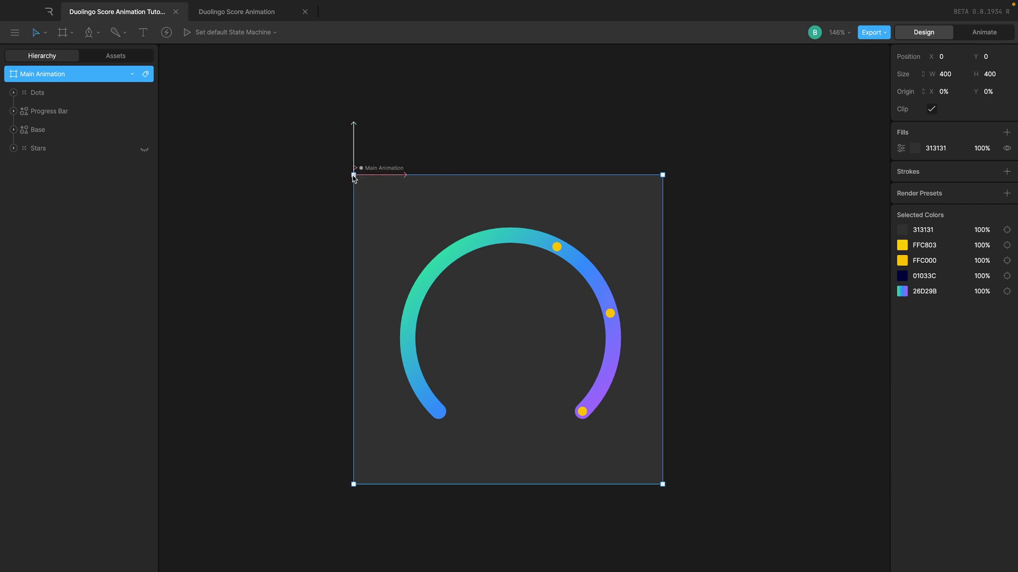
left_click(528, 317)
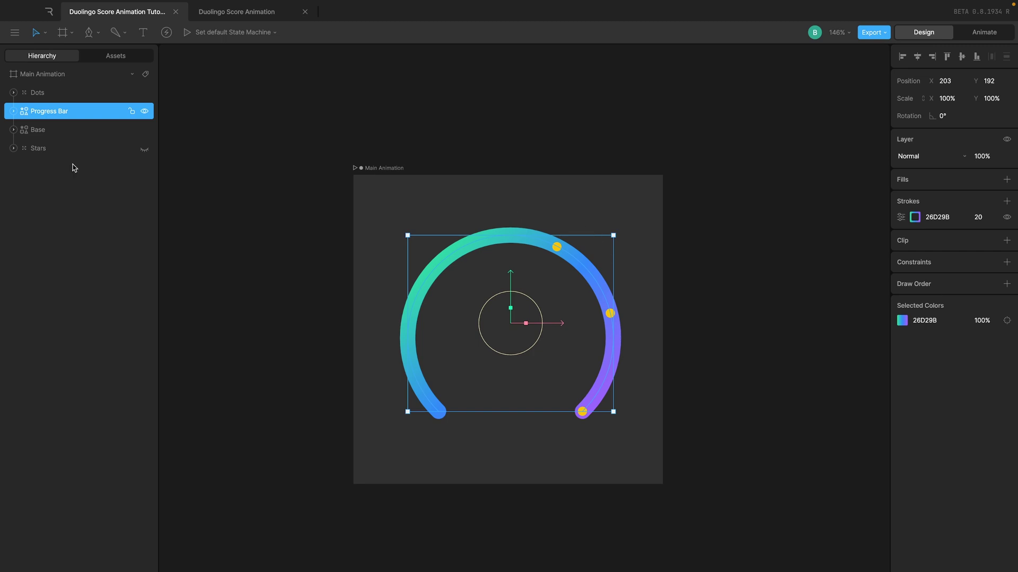
left_click(41, 148)
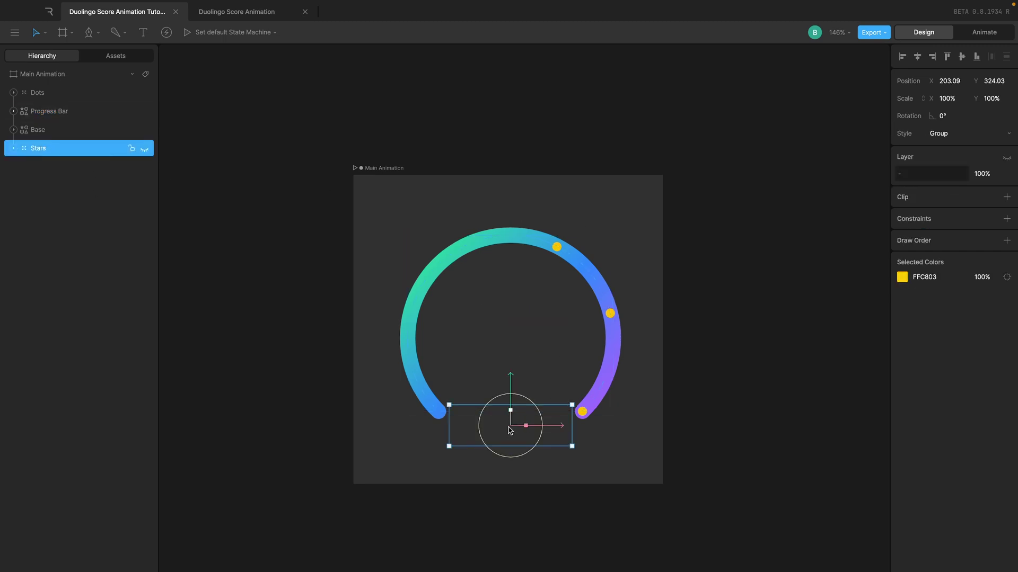
left_click(378, 175)
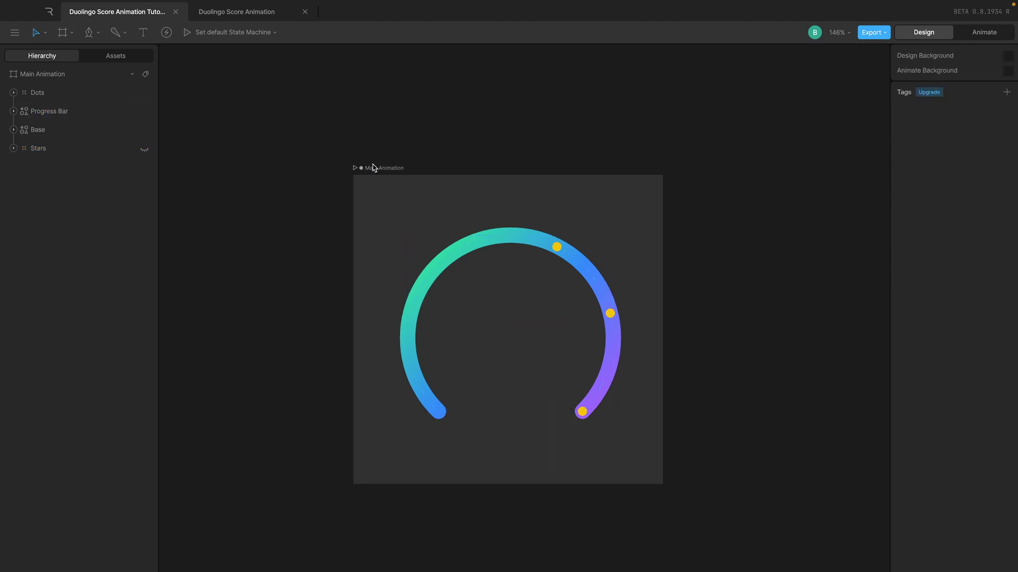
- Set the Main Animation artboard's origin to 50% in both X and Y
left_click(377, 168)
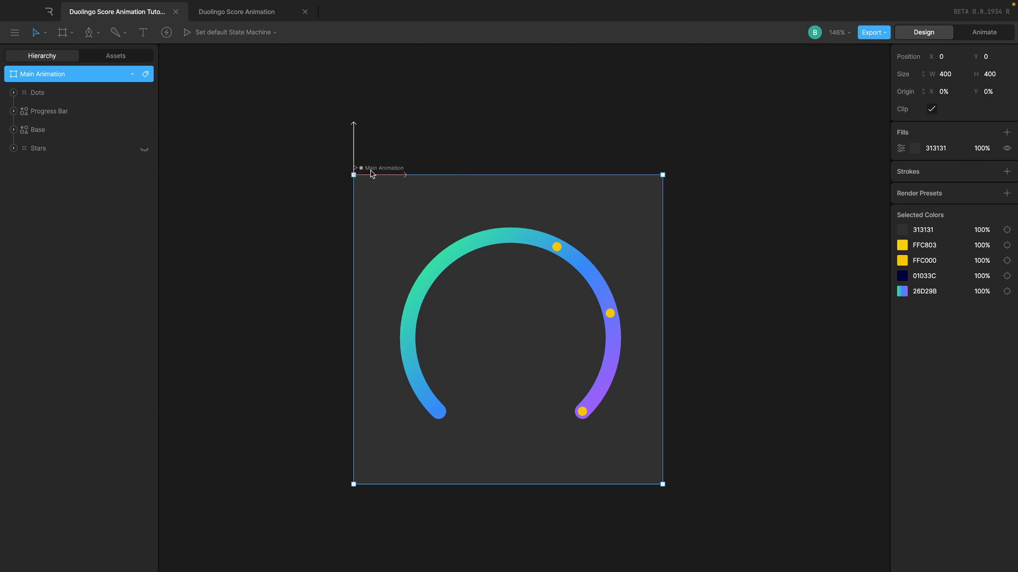
left_click(955, 90)
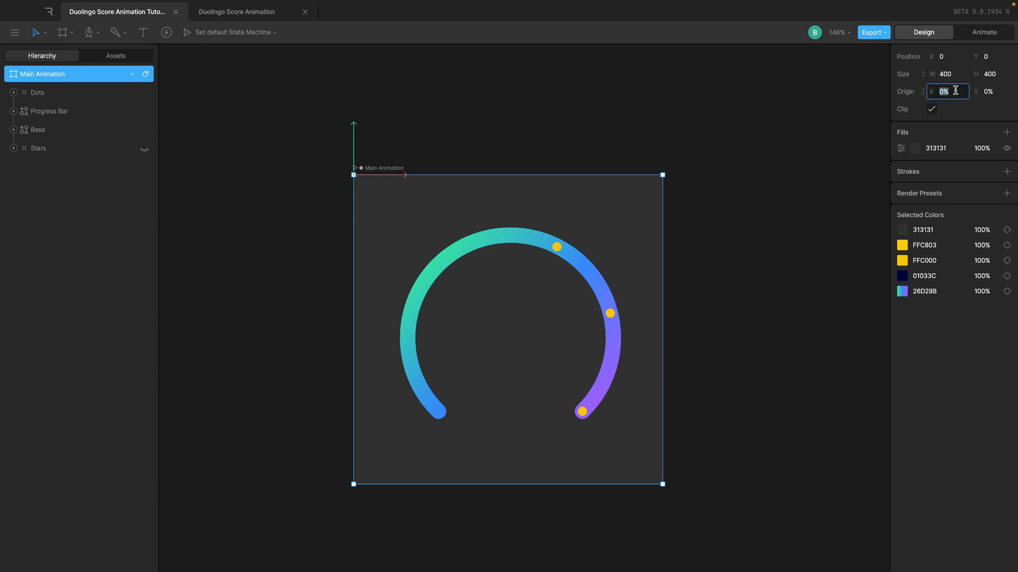
type("50")
key("Return")
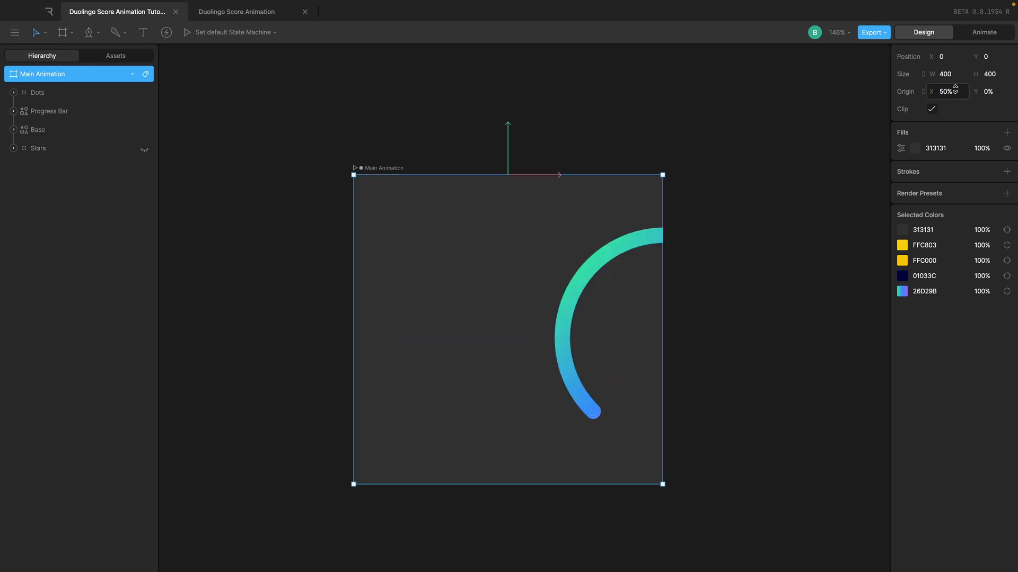
left_click(988, 91)
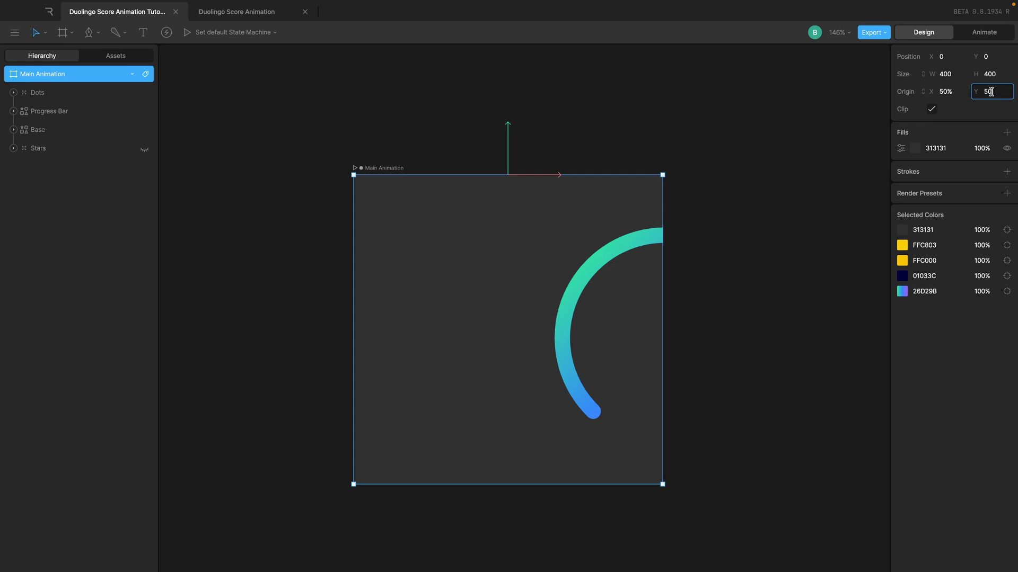
type("50")
key("Return")
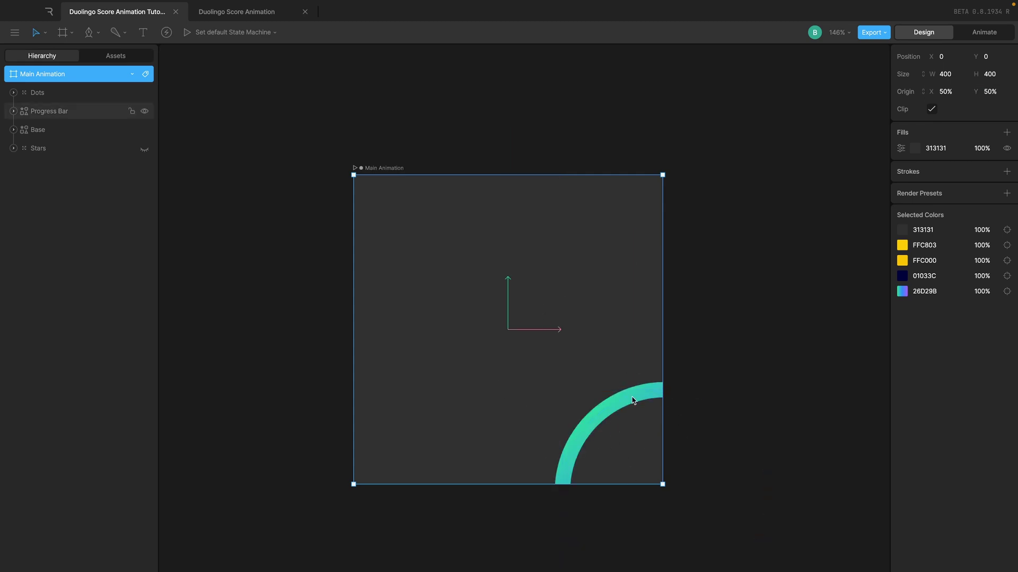
- Move Dots, Progress Bar, Base and Stars together back to the middle of the artboard and check the snapping options
left_click(62, 95)
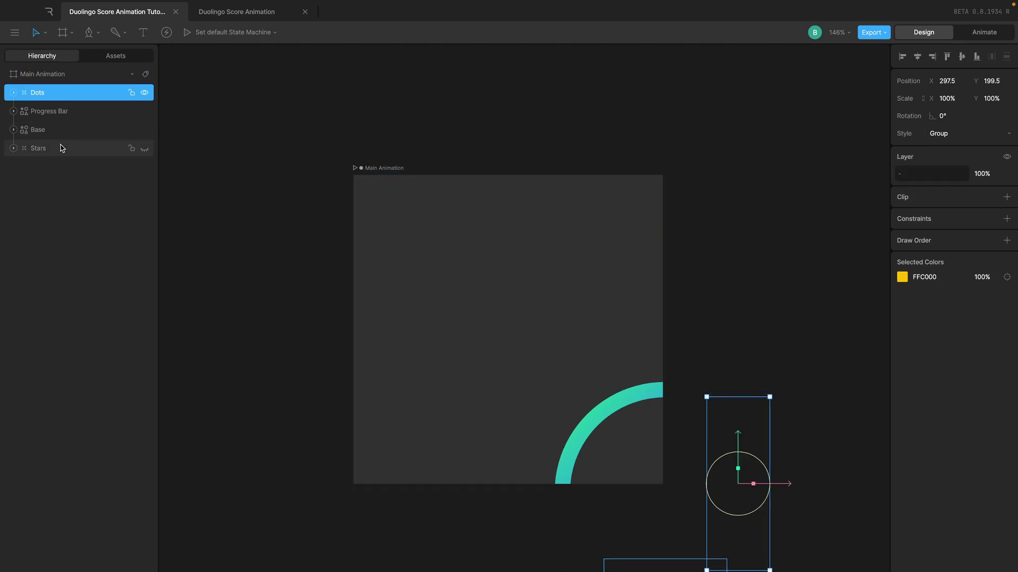
left_click(61, 149, "shift")
left_click_drag(651, 495, 514, 321)
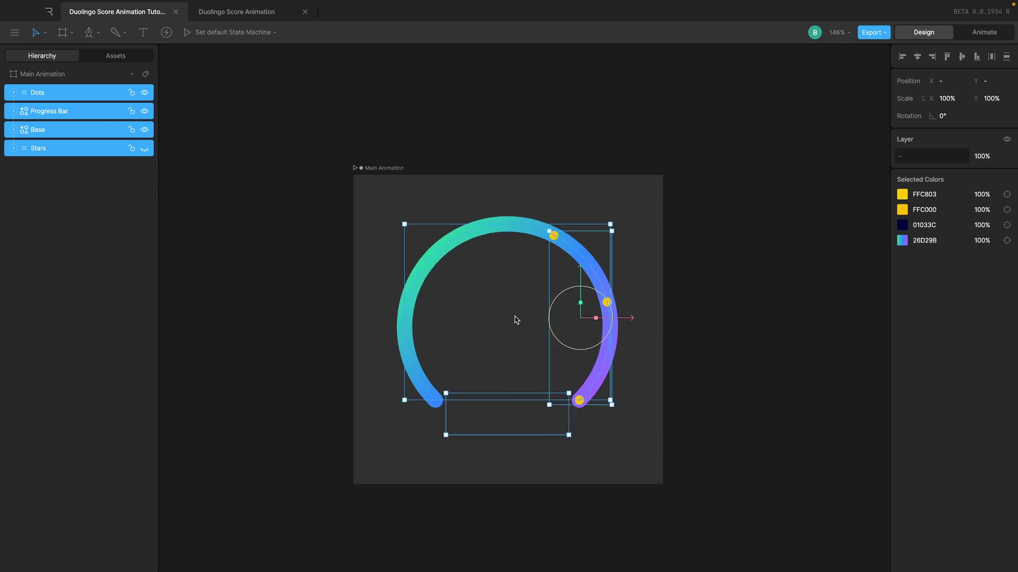
left_click(837, 32)
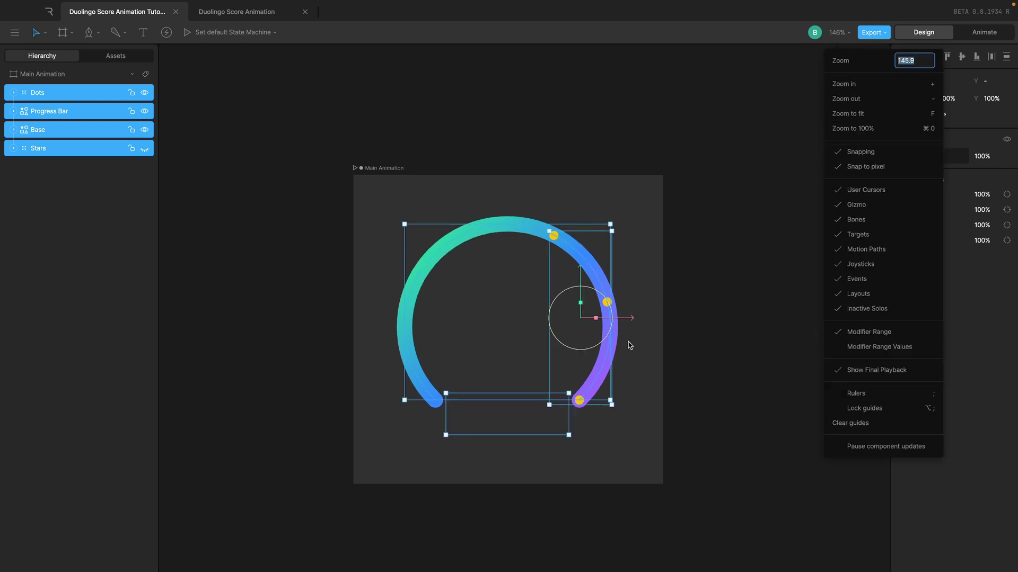
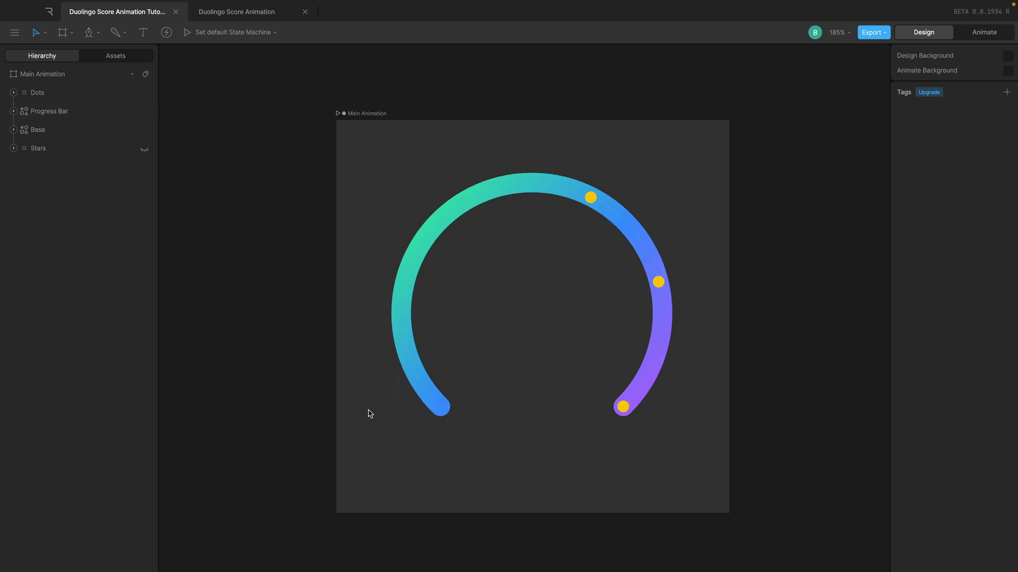
scroll(432, 455, "down", 2)
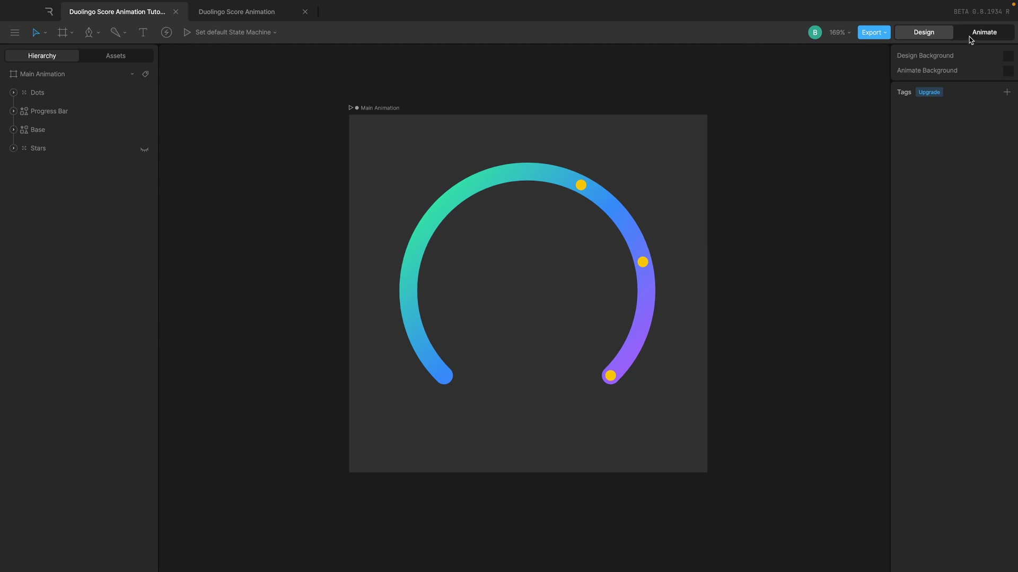
- Switch to Animate mode, enlarge the animation area and fit the artboard in the view
key("Tab")
key("Tab")
key("Tab")
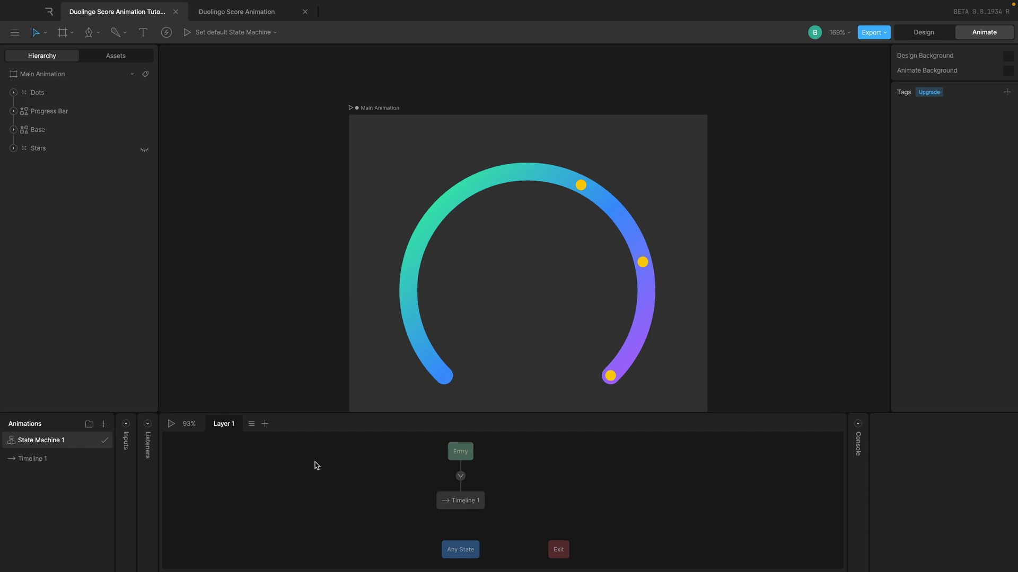
left_click_drag(449, 413, 448, 371)
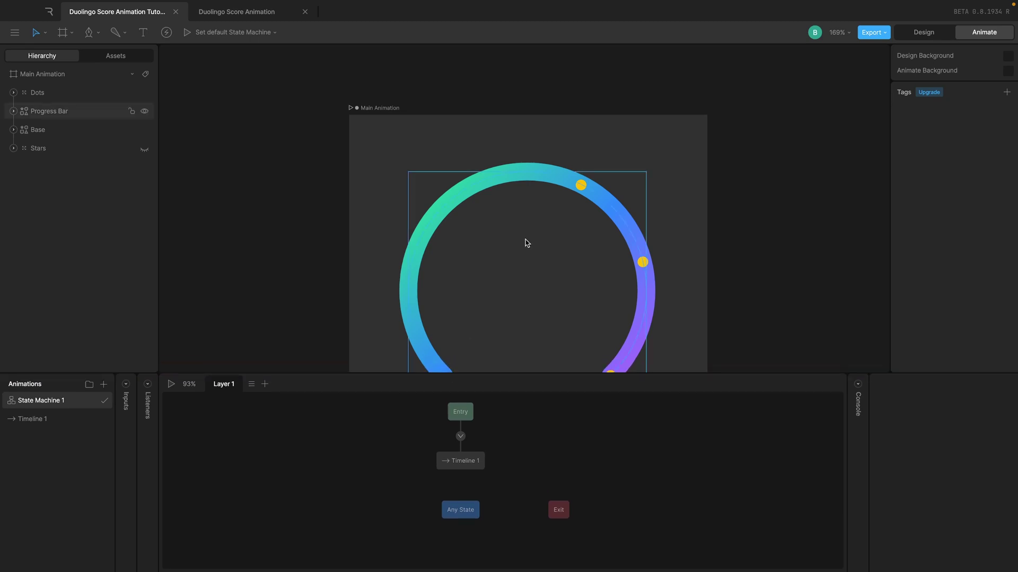
key("shift+1")
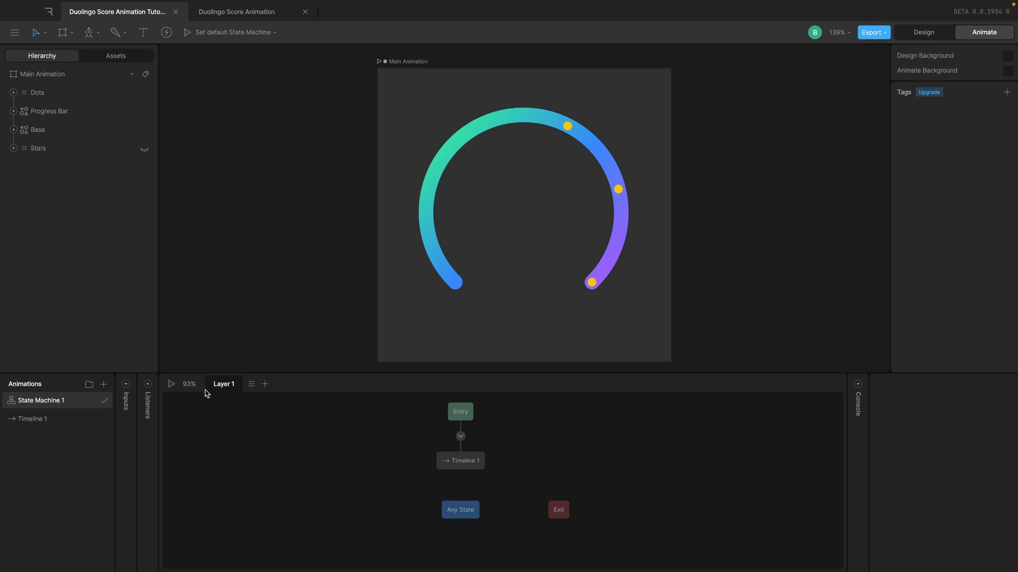
- Compare the State Machine 1 graph with the Timeline 1 animation and look at the animation types that can be added
left_click(47, 418)
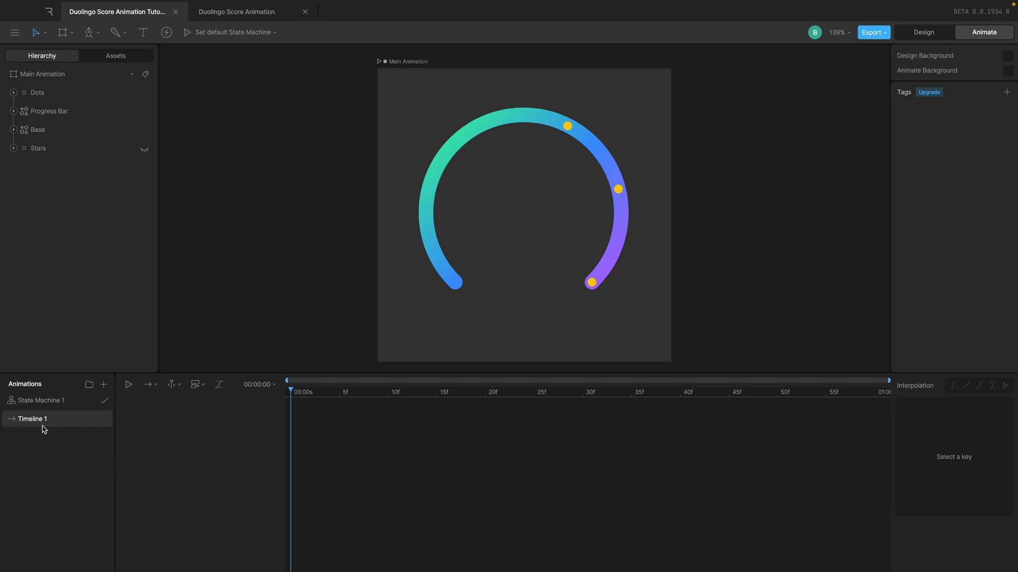
left_click(103, 385)
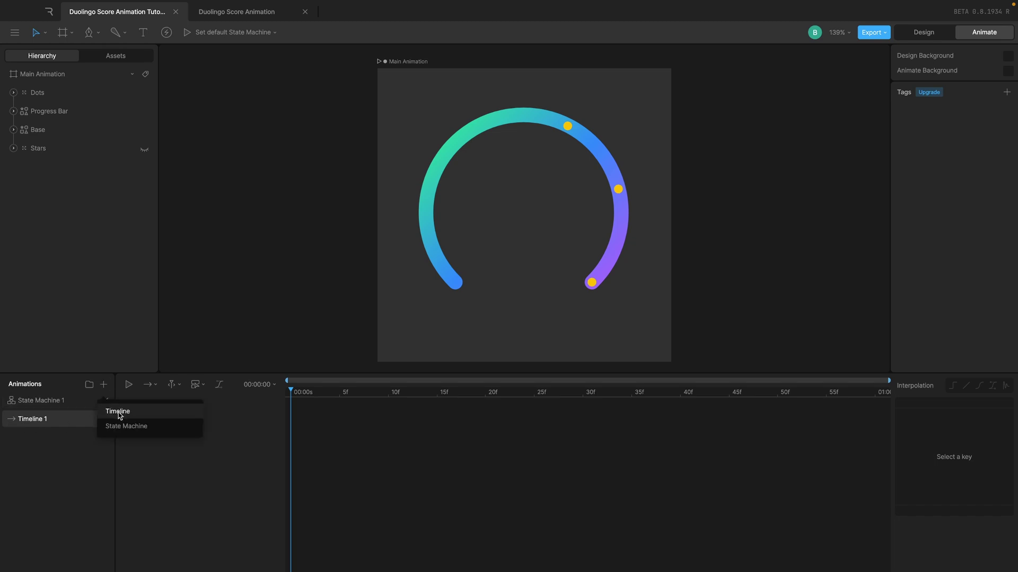
left_click(84, 477)
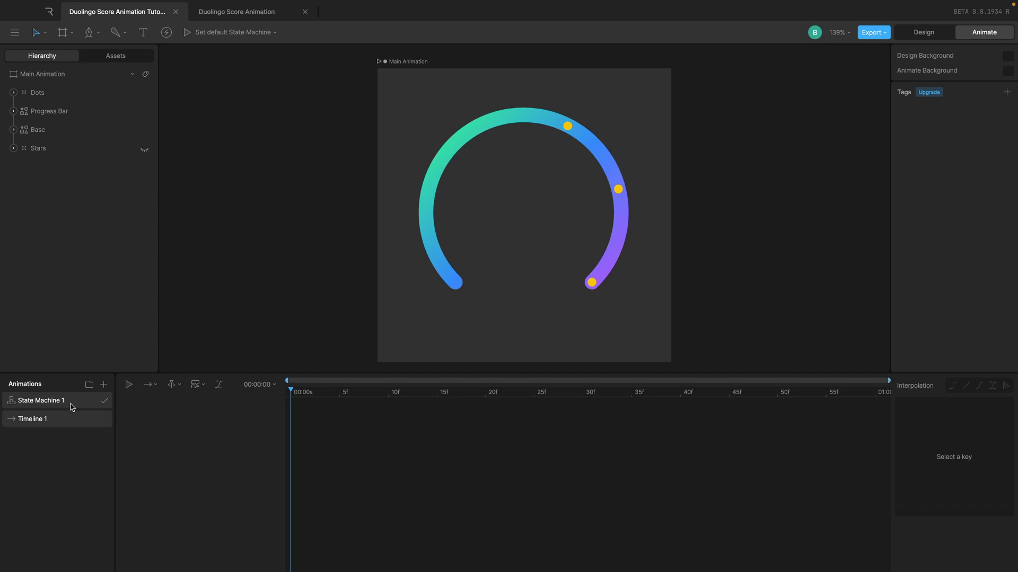
left_click(71, 405)
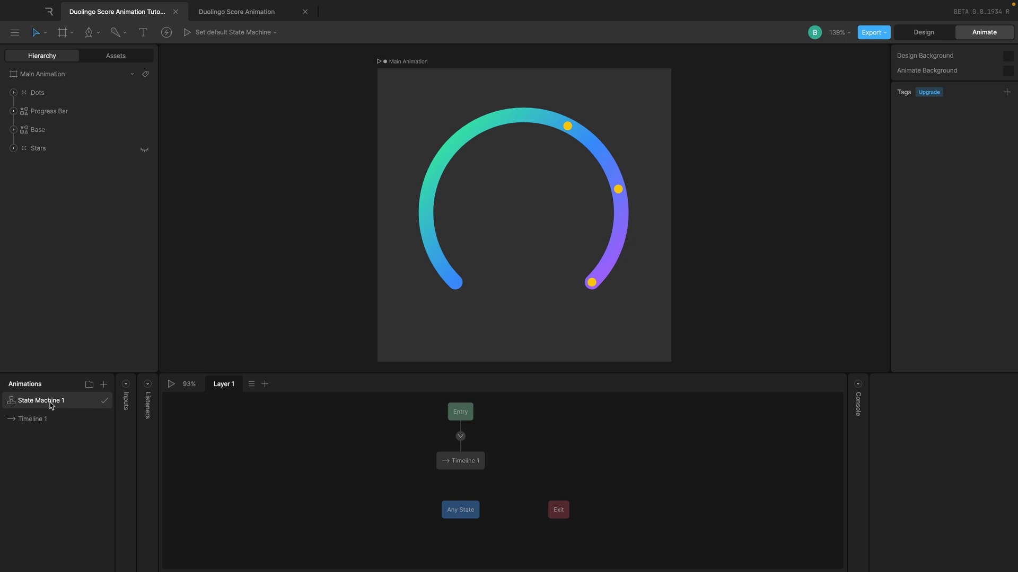
left_click(43, 419)
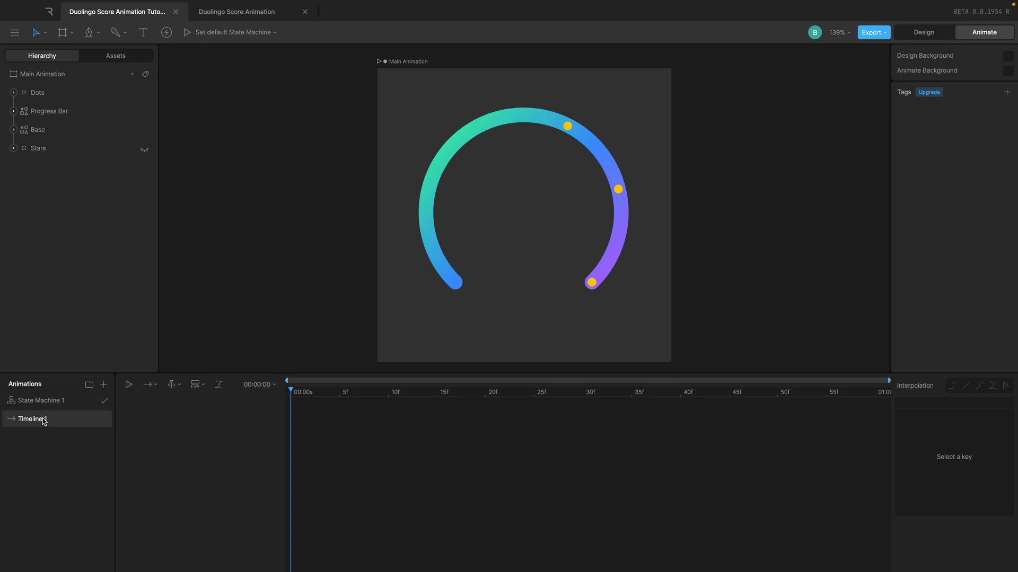
left_click(43, 400)
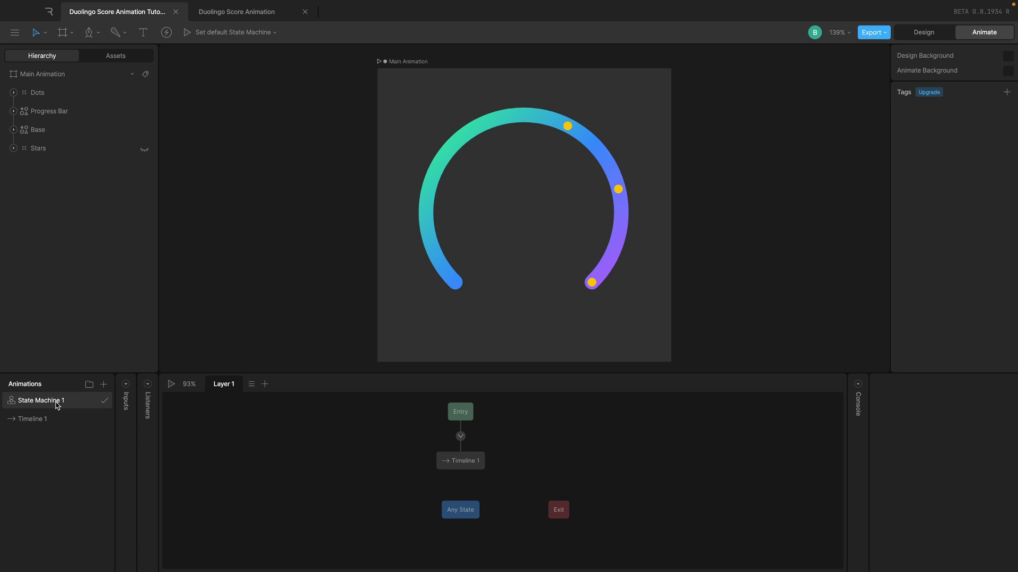
left_click(51, 420)
left_click(51, 402)
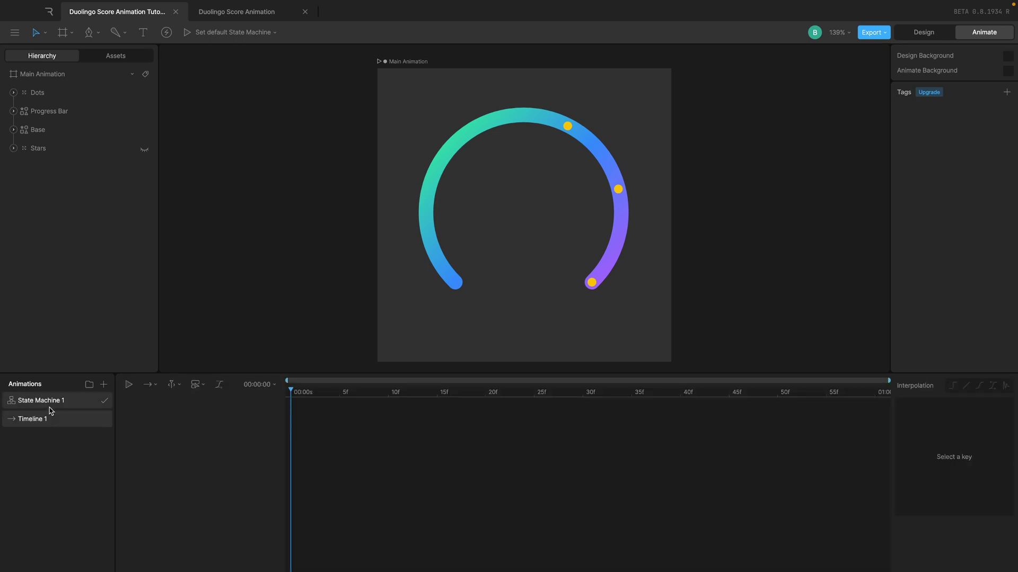
left_click(42, 419)
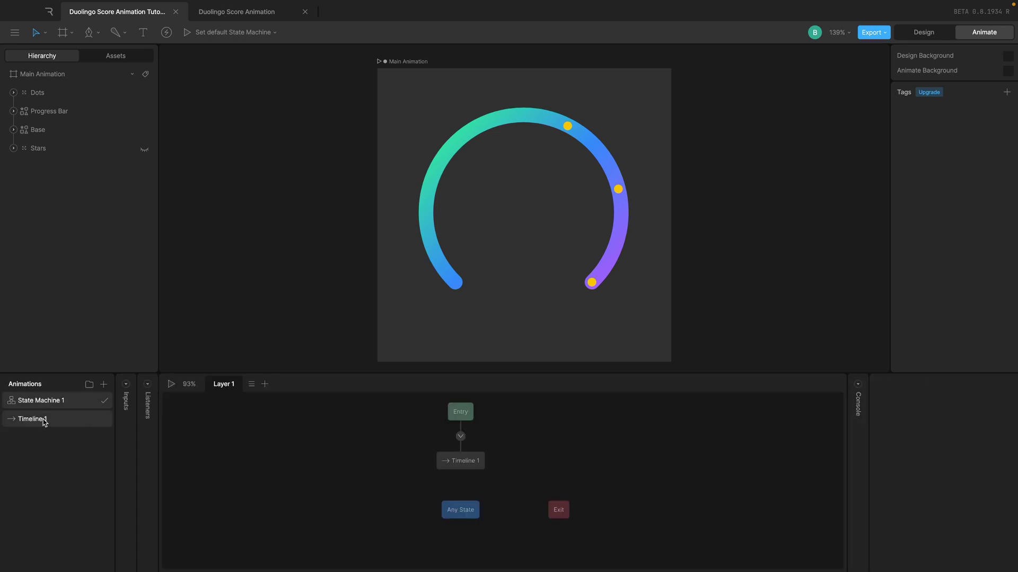
left_click(53, 400)
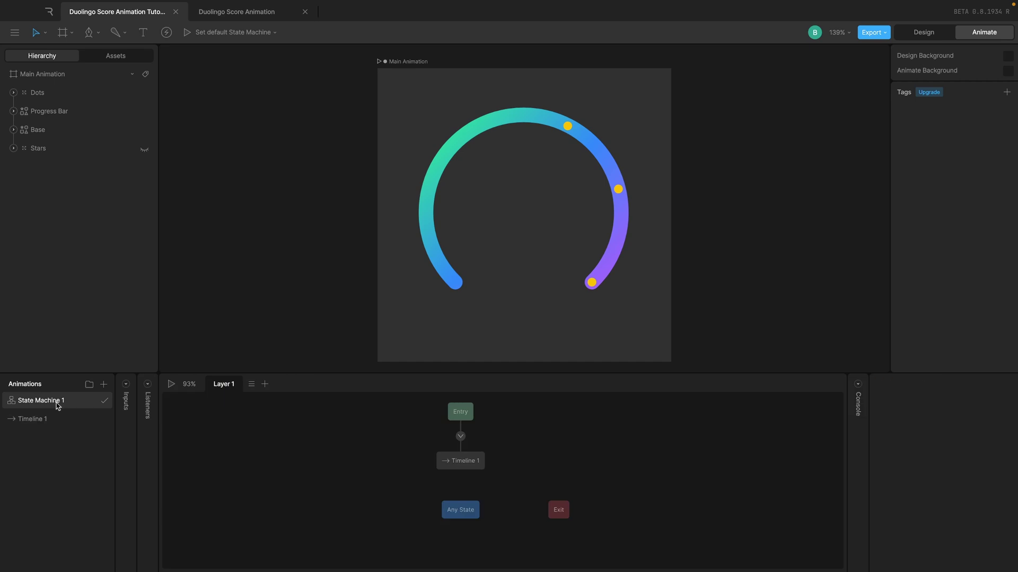
- Add a second state machine to the animations of the Main Animation artboard
left_click(103, 383)
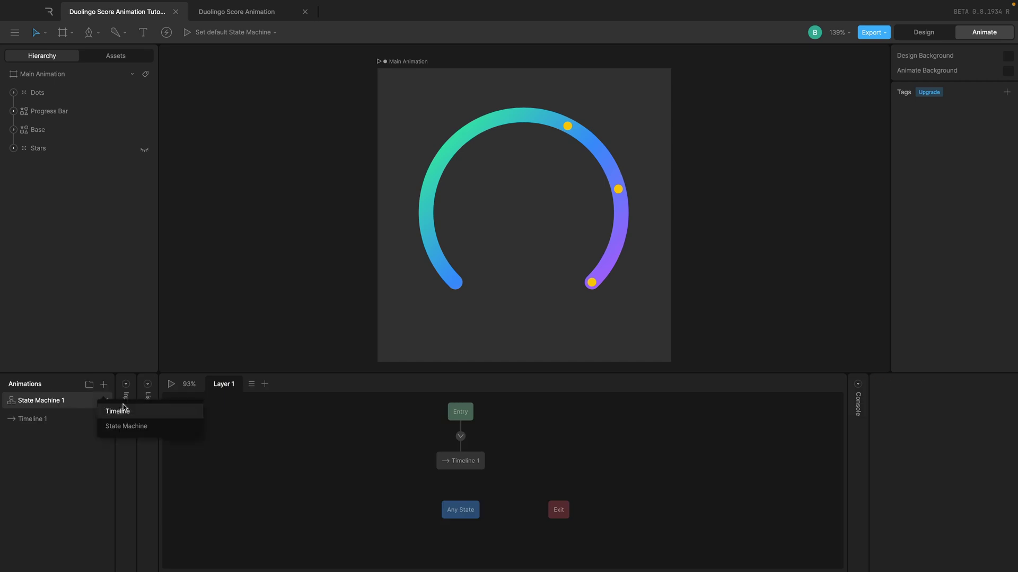
left_click(124, 426)
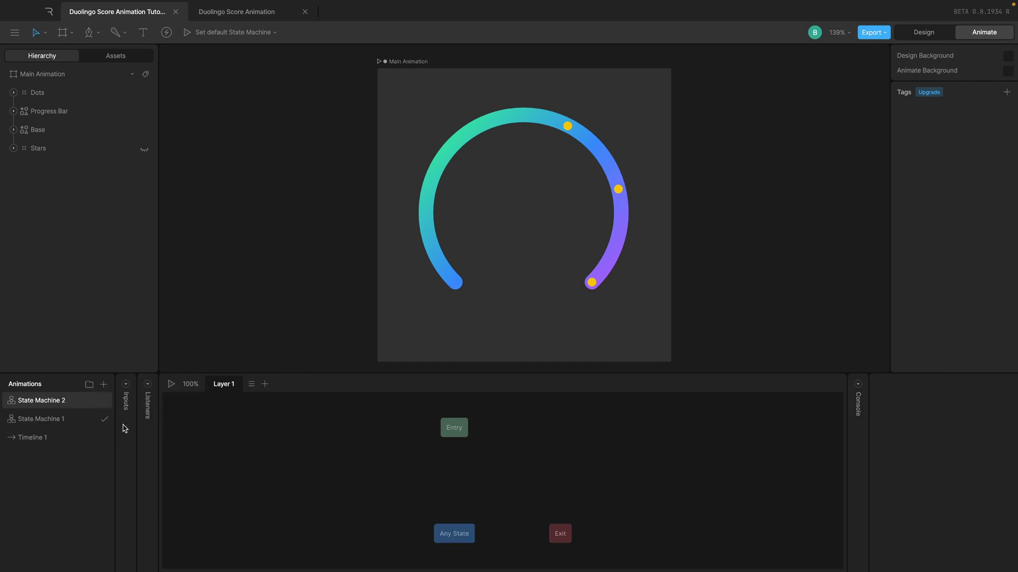
- Delete State Machine 2 from the animations and keep State Machine 1
right_click(75, 403)
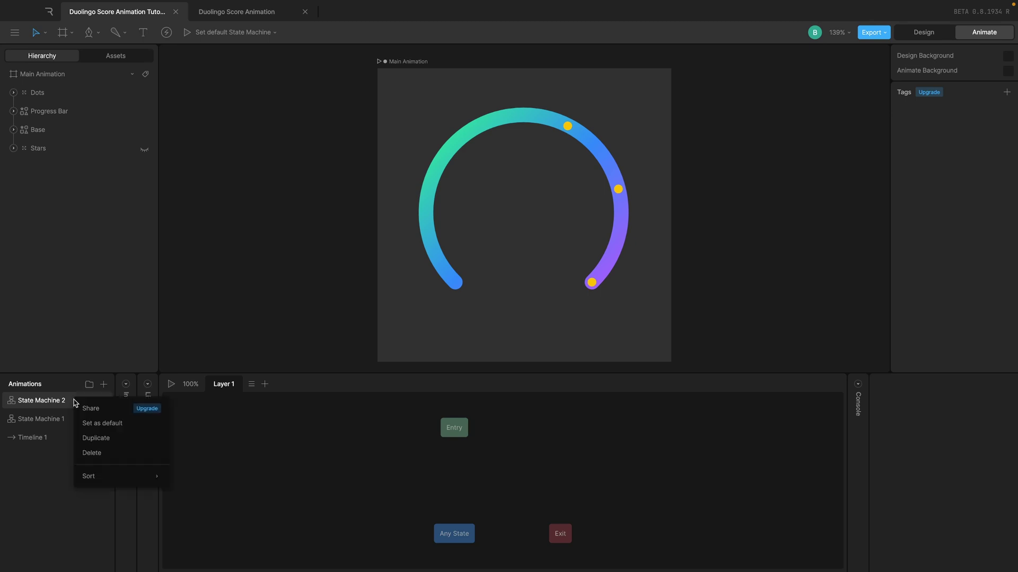
left_click(92, 452)
left_click(64, 400)
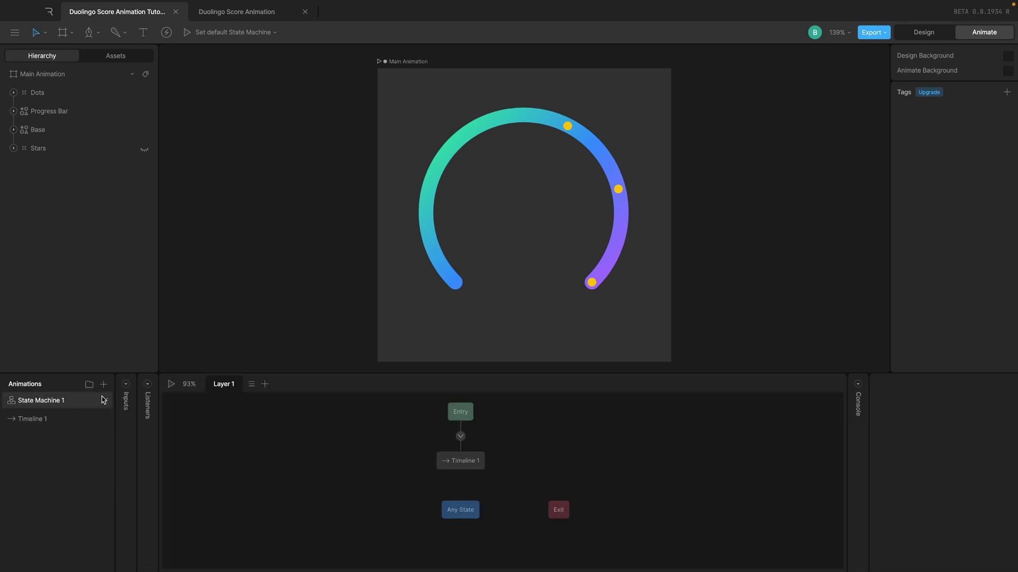
- Rename the Timeline 1 animation as "MS 1 Animation"
left_click(41, 420)
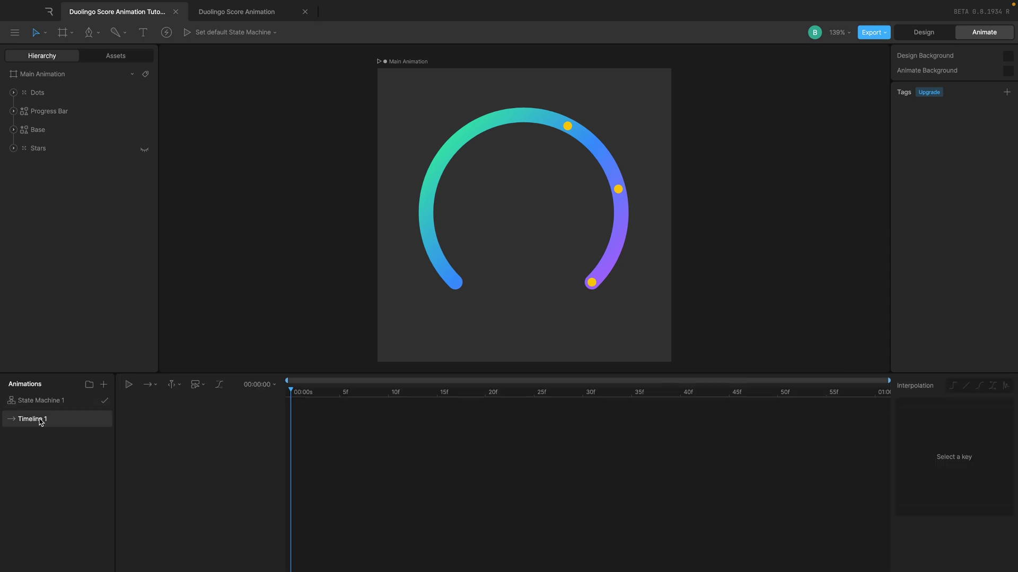
double_click(40, 420)
type("MS 1 Animation")
key("Return")
left_click(424, 222)
key("Escape")
- Select the Progress Bar and hide the Dots group on the artboard
left_click(75, 111)
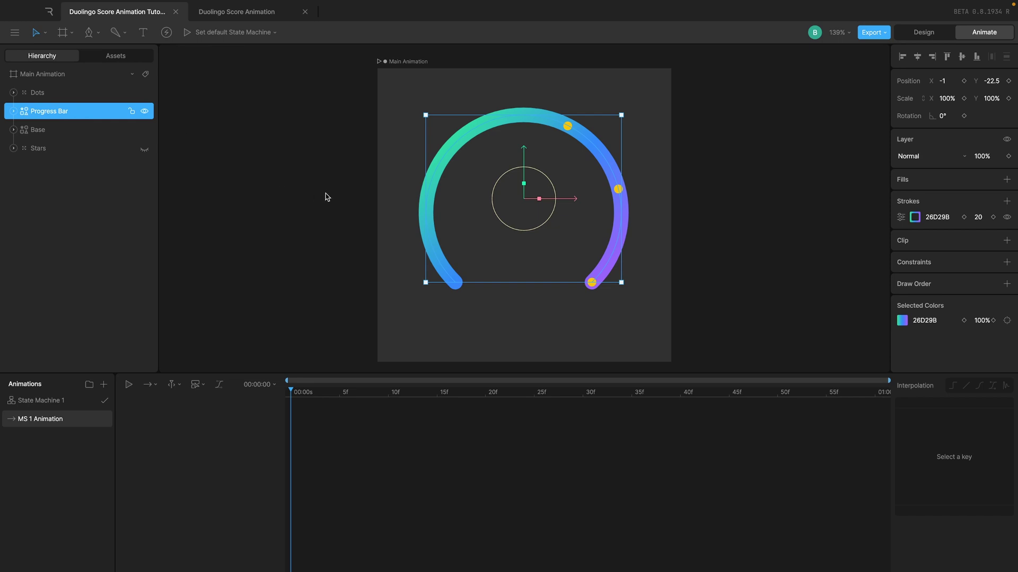
mouse_move(144, 94)
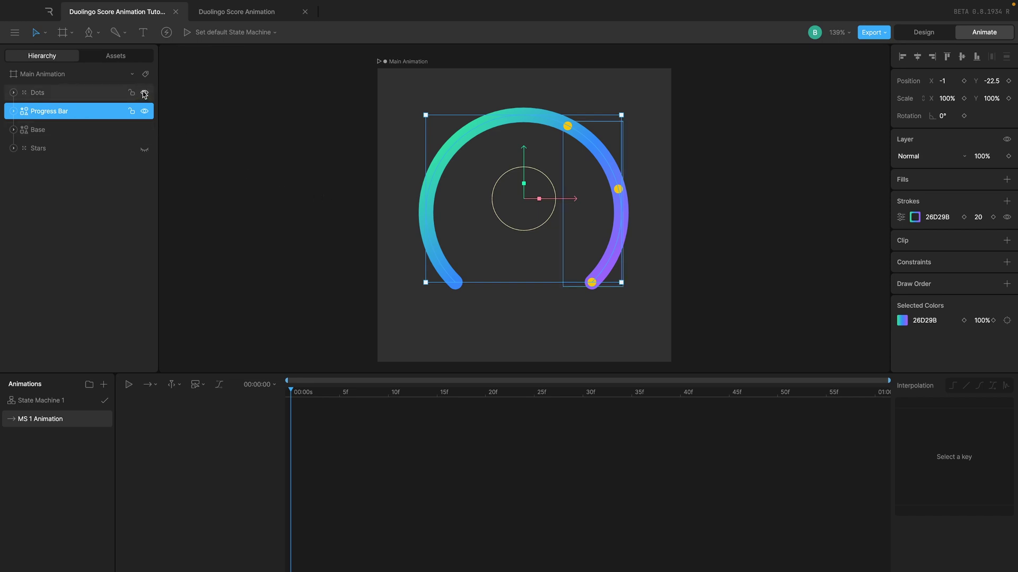
left_click(144, 94)
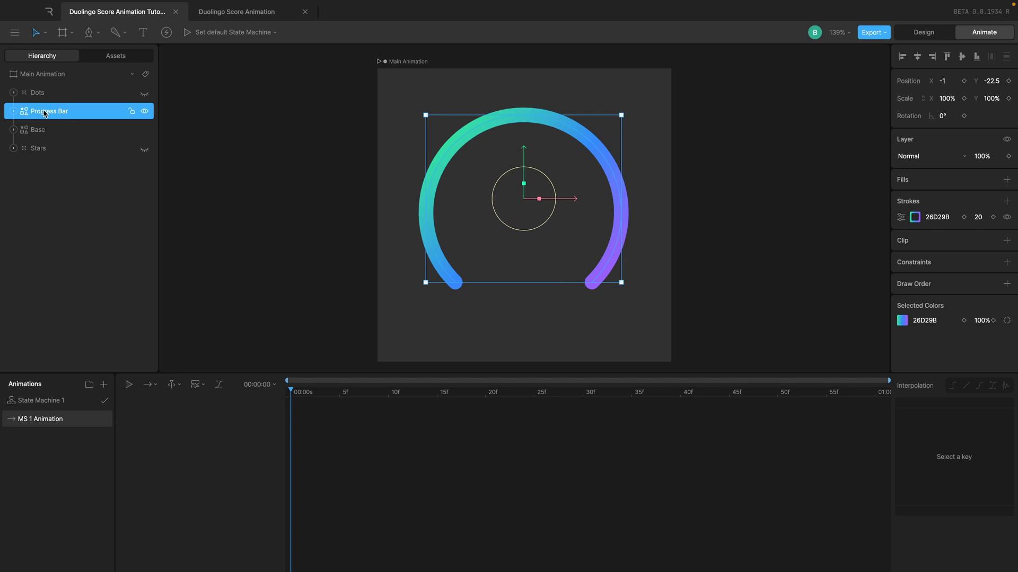
- Give the Progress Bar's stroke a Sequential trim path and key its Start at 0% at the beginning of the timeline
left_click(900, 217)
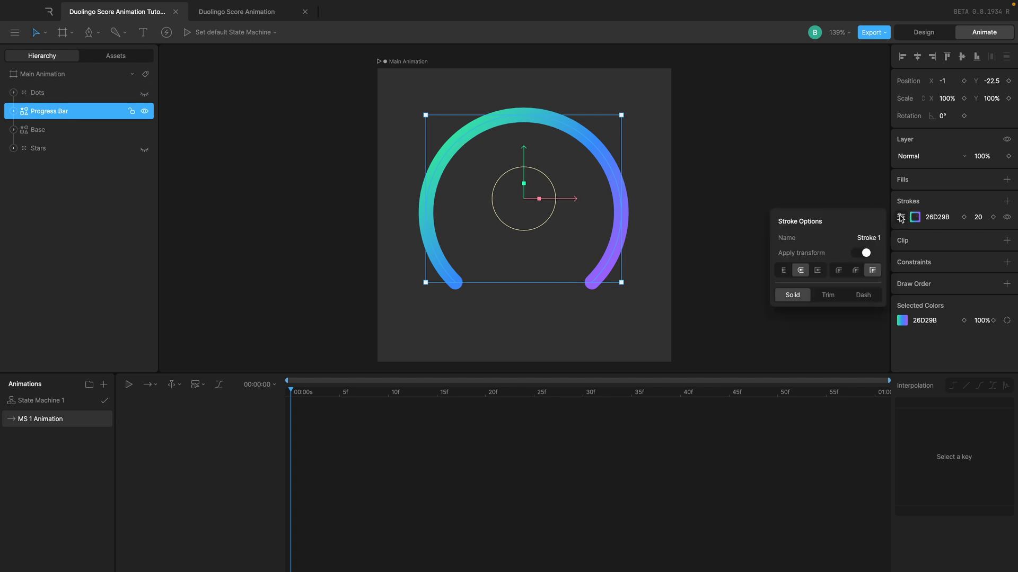
left_click(832, 300)
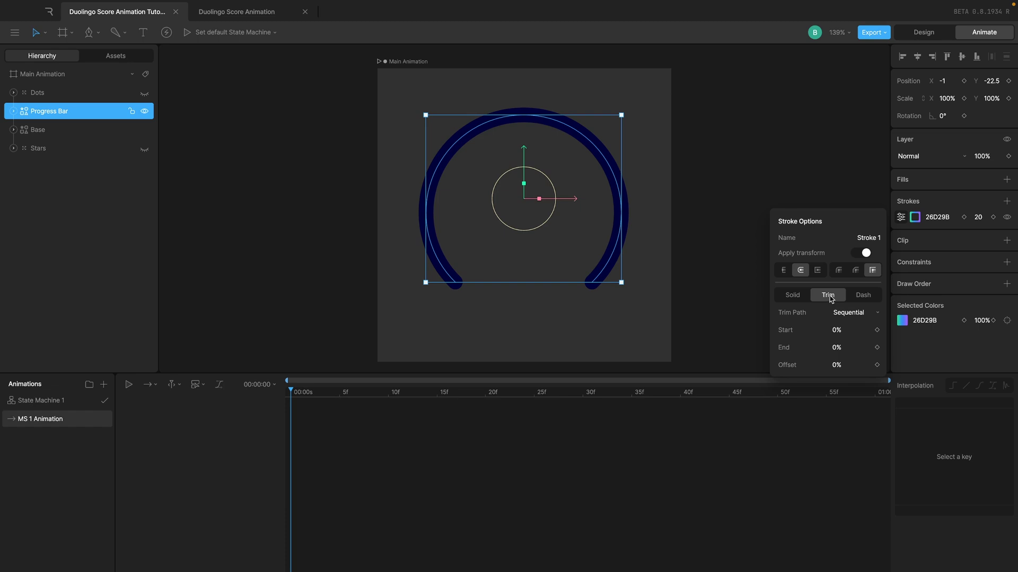
left_click(849, 298)
left_click(829, 295)
left_click(854, 313)
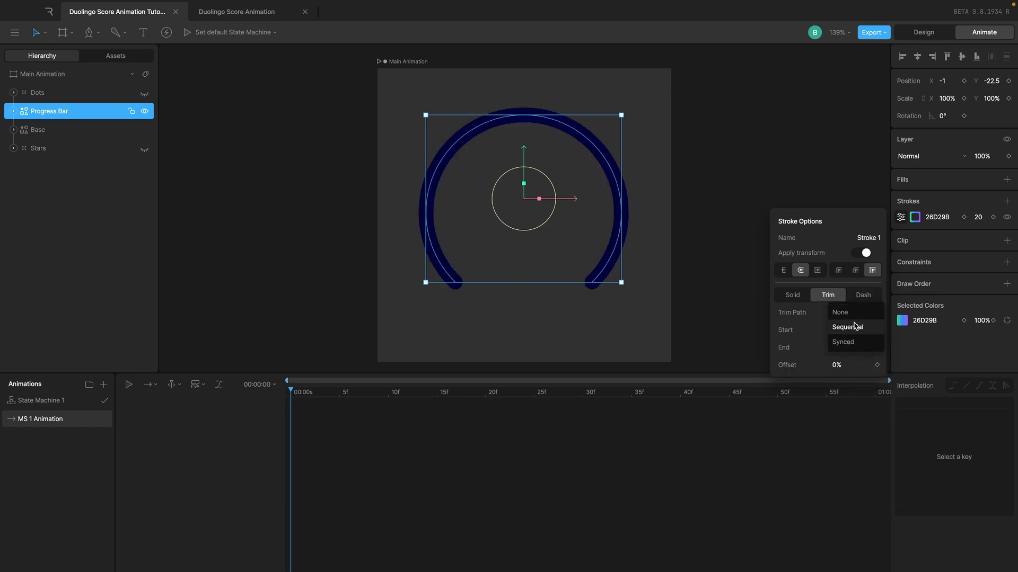
left_click(854, 327)
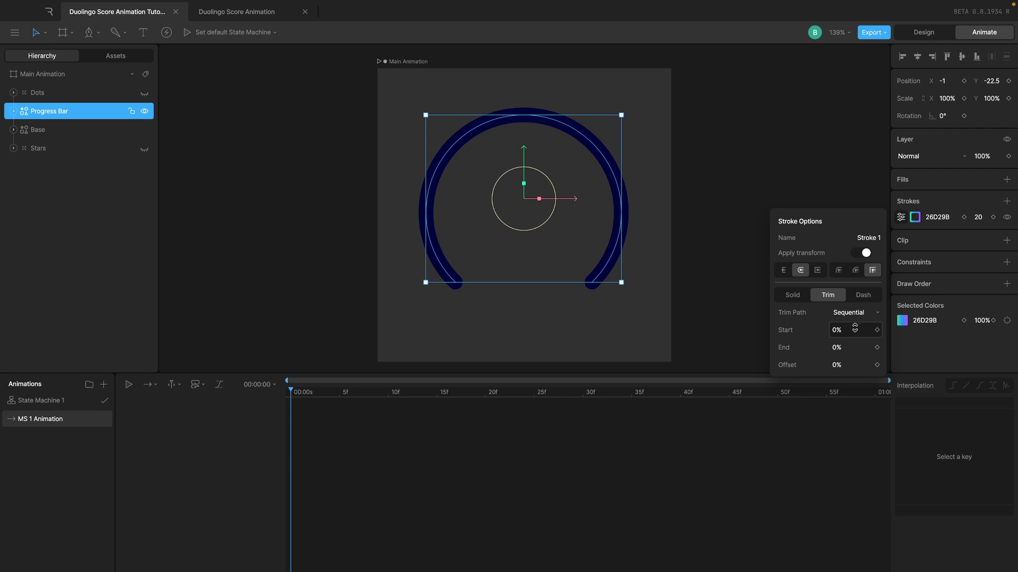
mouse_move(855, 328)
left_mouse_down()
mouse_move(852, 215)
mouse_move(859, 361)
mouse_move(840, 225)
mouse_move(731, 193)
left_mouse_up()
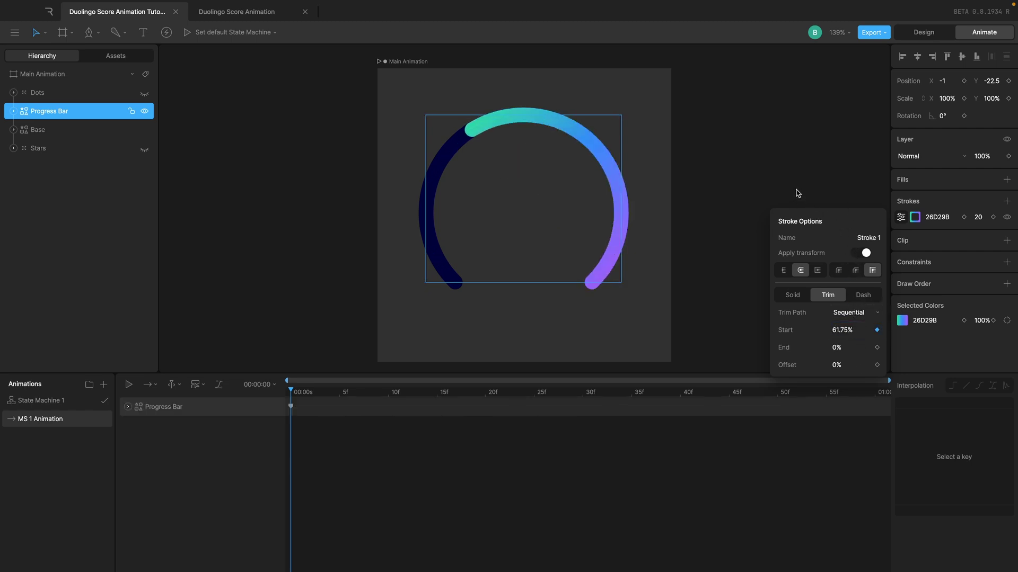
mouse_move(846, 327)
left_mouse_down()
mouse_move(849, 294)
mouse_move(768, 193)
mouse_move(847, 366)
mouse_move(842, 465)
mouse_move(810, 488)
left_mouse_up()
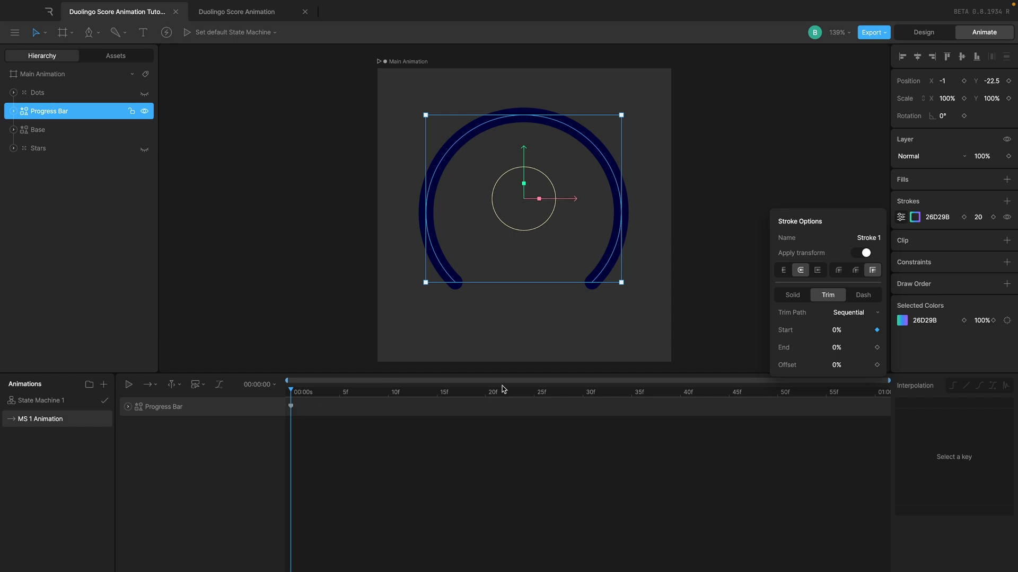
- Move the playhead to 00:01:00 and review the timeline's duration, playback speed and snap keys settings
left_click_drag(682, 392, 904, 402)
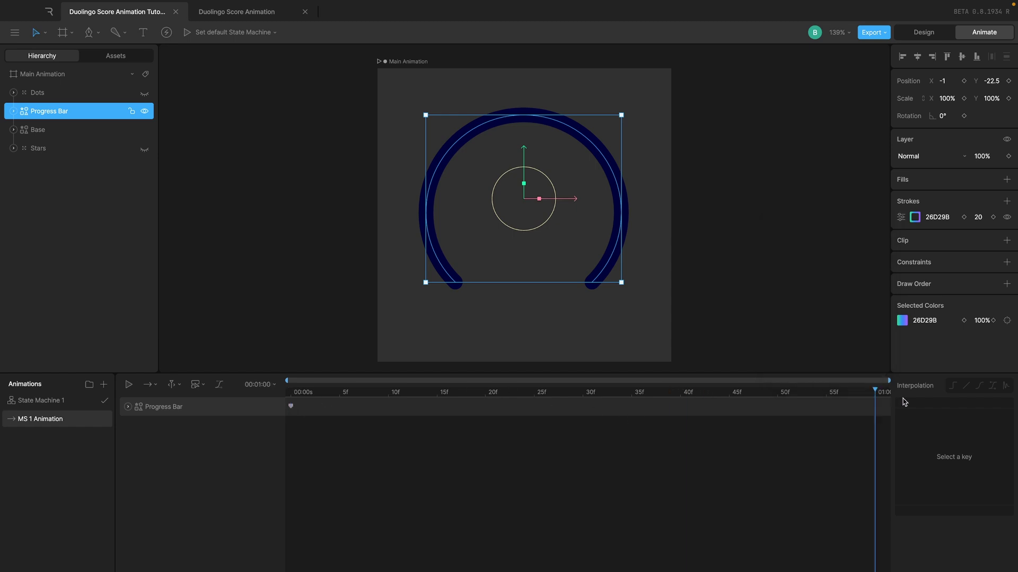
left_click(259, 385)
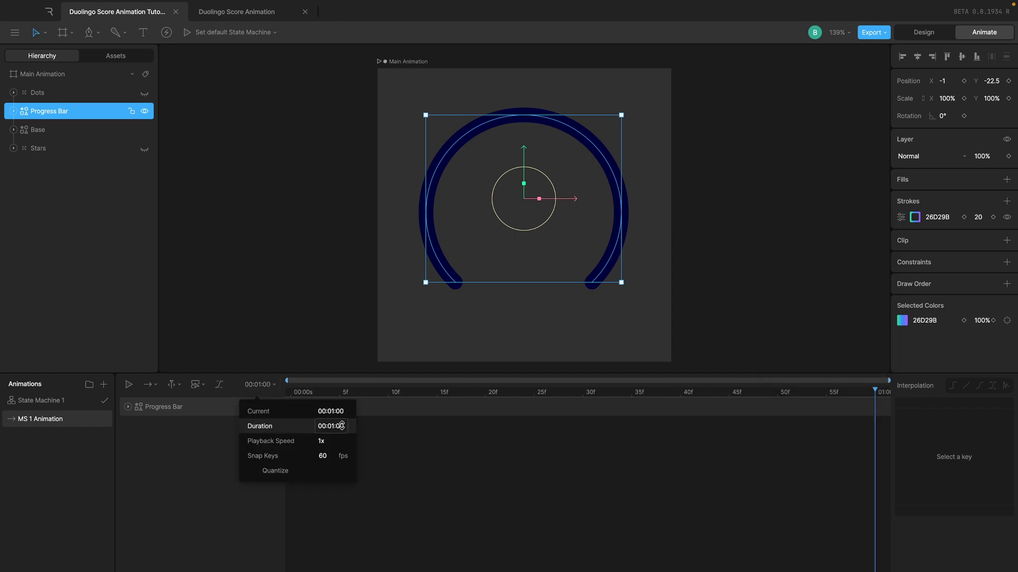
left_click(318, 456)
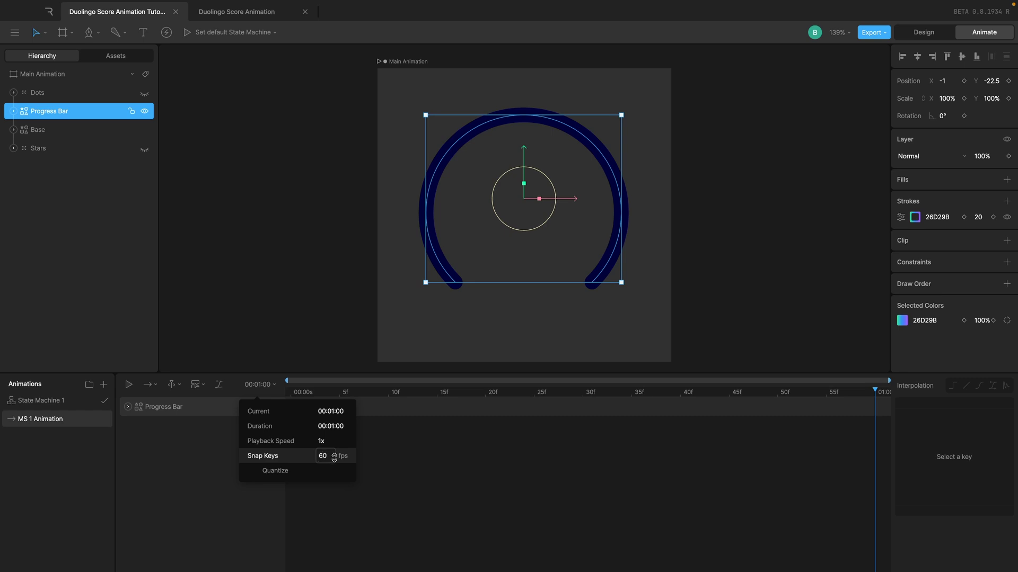
left_click_drag(334, 459, 319, 457)
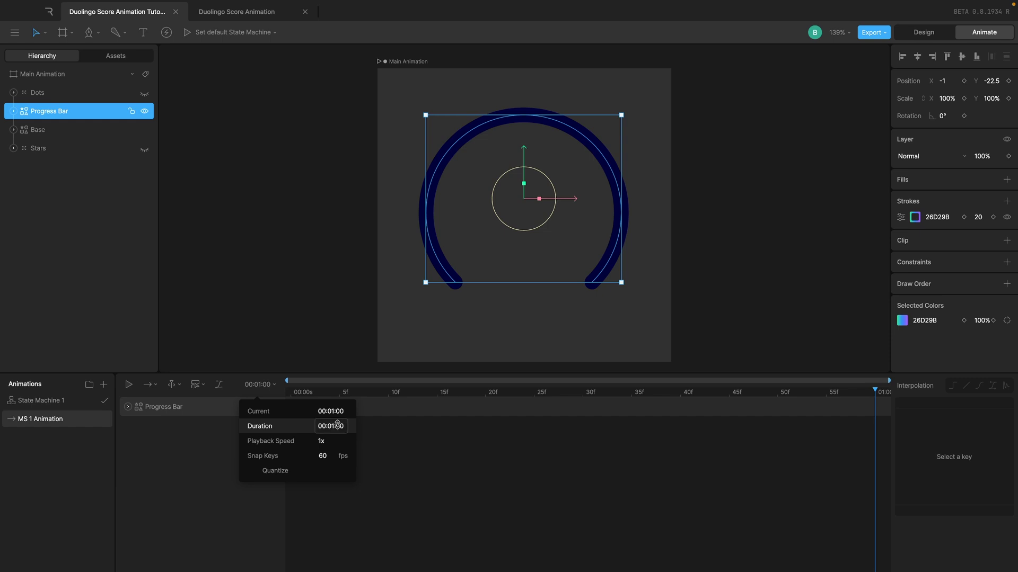
left_click(449, 461)
- Key the Progress Bar stroke's trim Start at 100% at 00:01:00
left_click(914, 218)
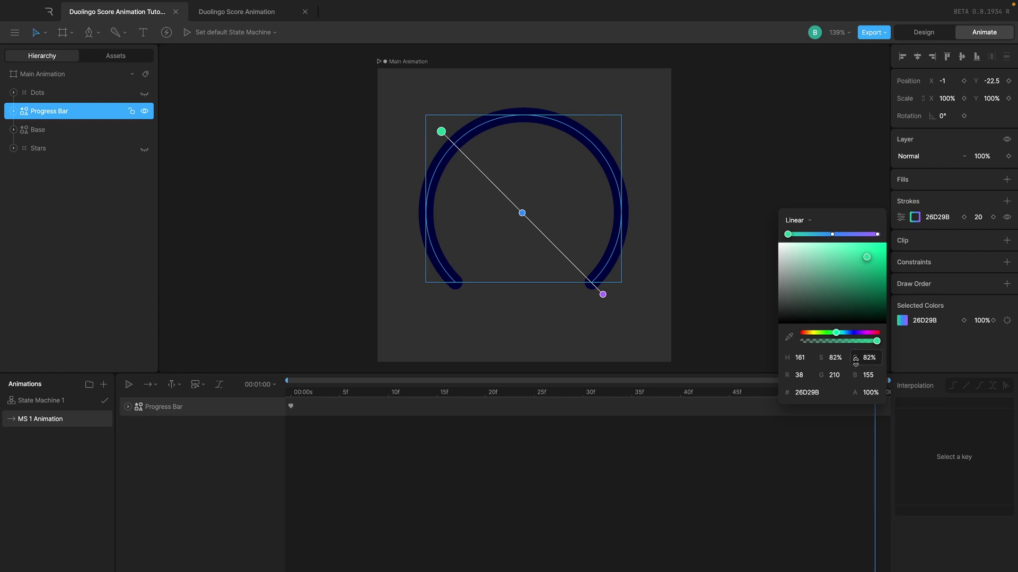
left_click(900, 217)
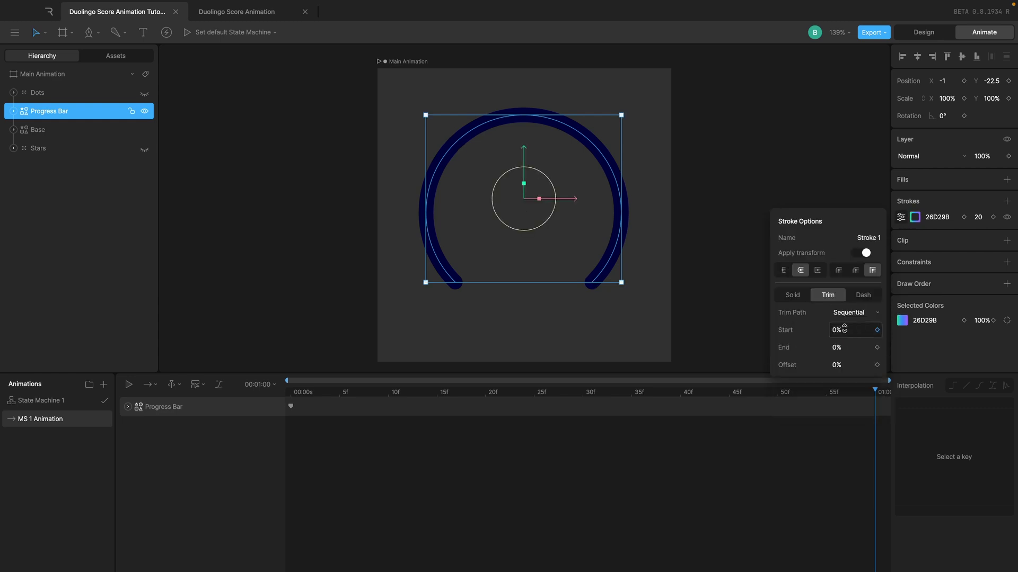
left_click_drag(844, 329, 827, 175)
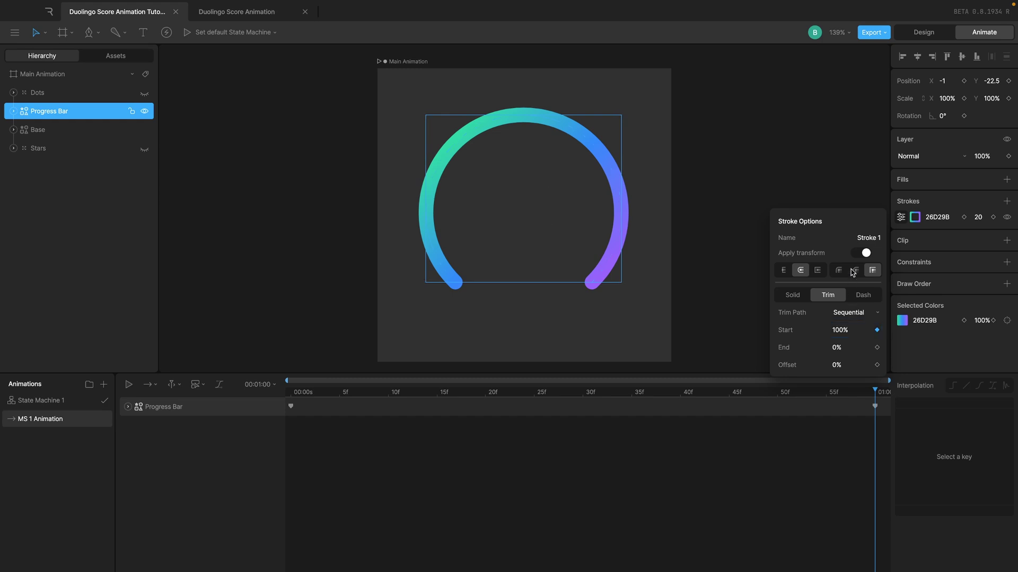
- Play the MS 1 Animation and check in which direction the Progress Bar fills
left_click_drag(577, 393, 291, 392)
key("space")
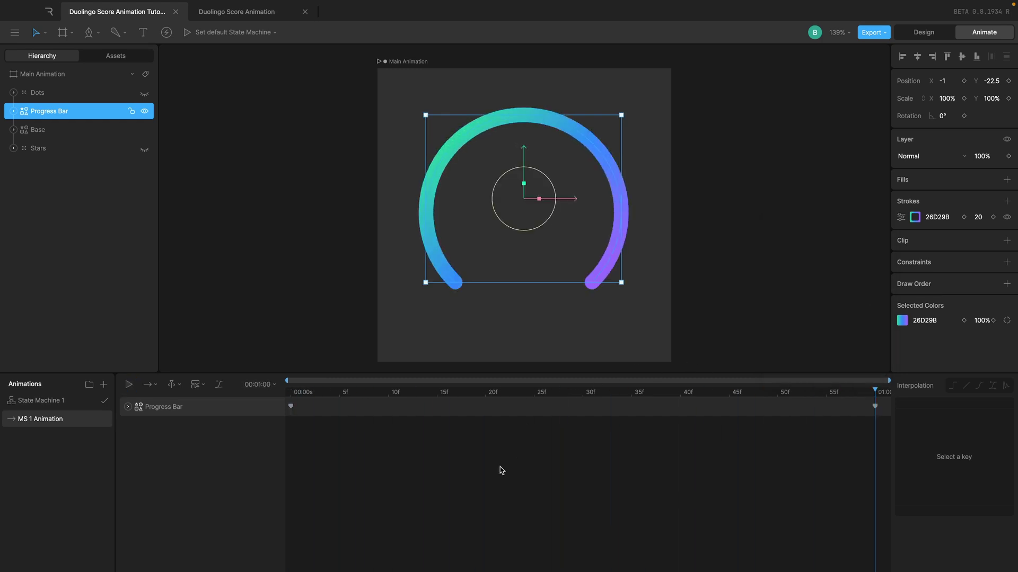
key("space")
left_click(900, 217)
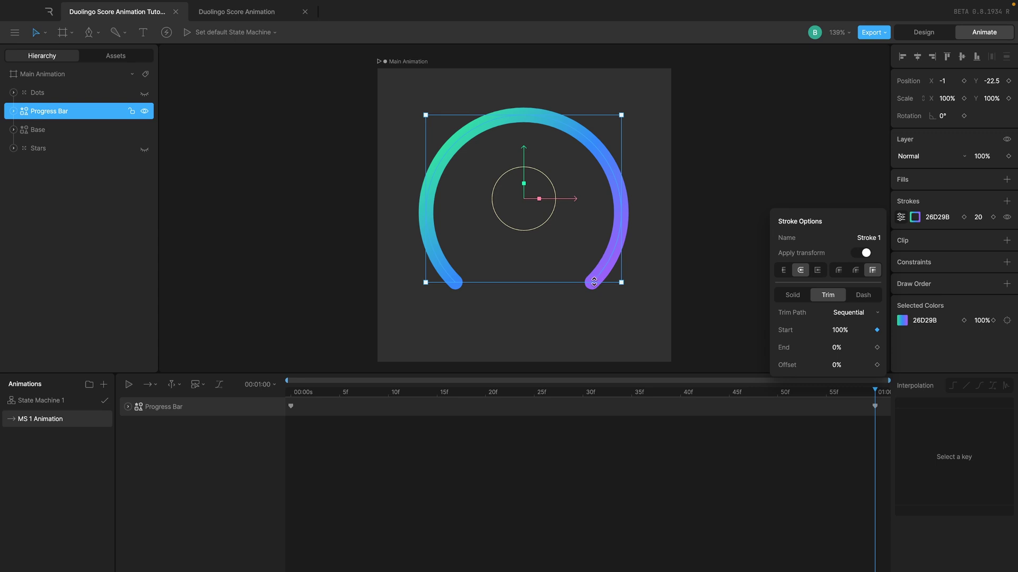
key("space")
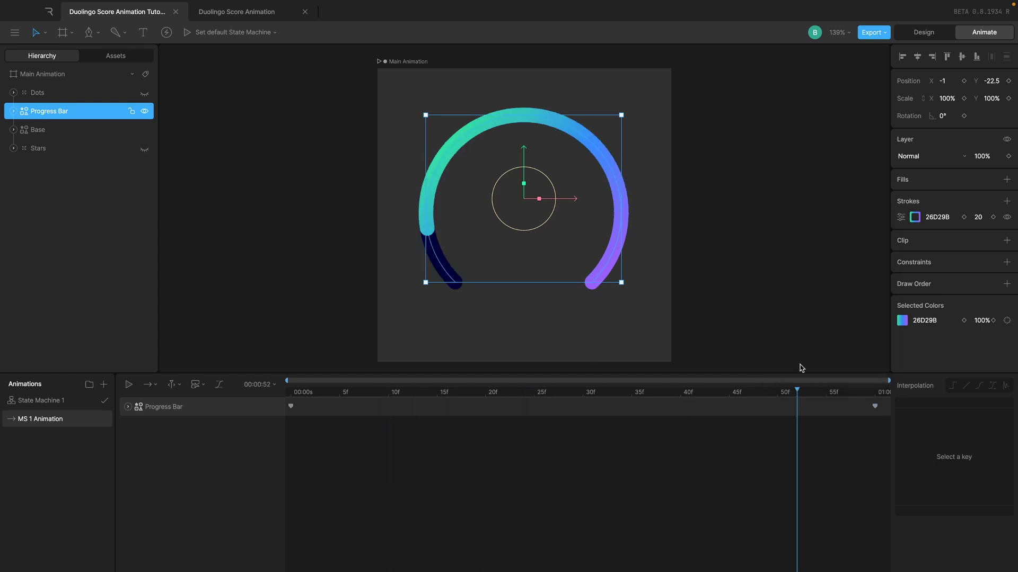
- Remove the Progress Bar's trim Start keyframe at 00:01:00 and clear the selection
left_click(901, 217)
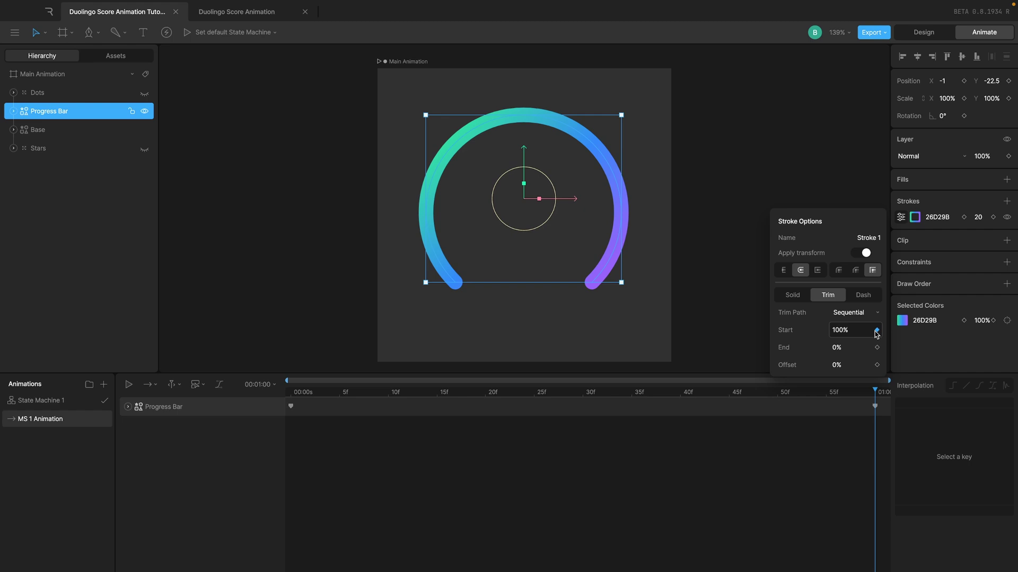
left_click_drag(871, 329, 877, 332)
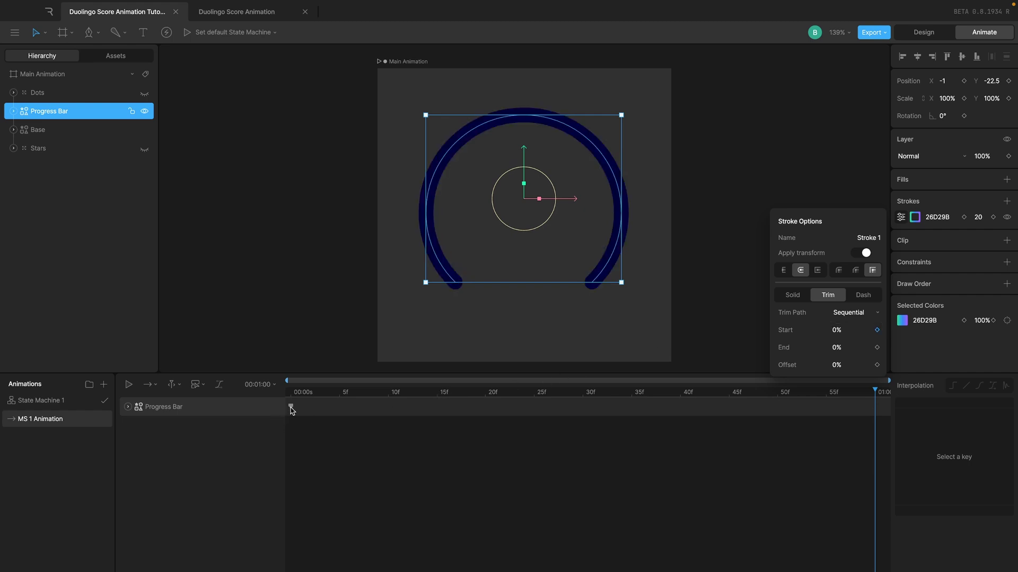
key("Escape")
- Switch to Design mode and set both Start and End of the Progress Bar's stroke trim to 100%
left_click(911, 34)
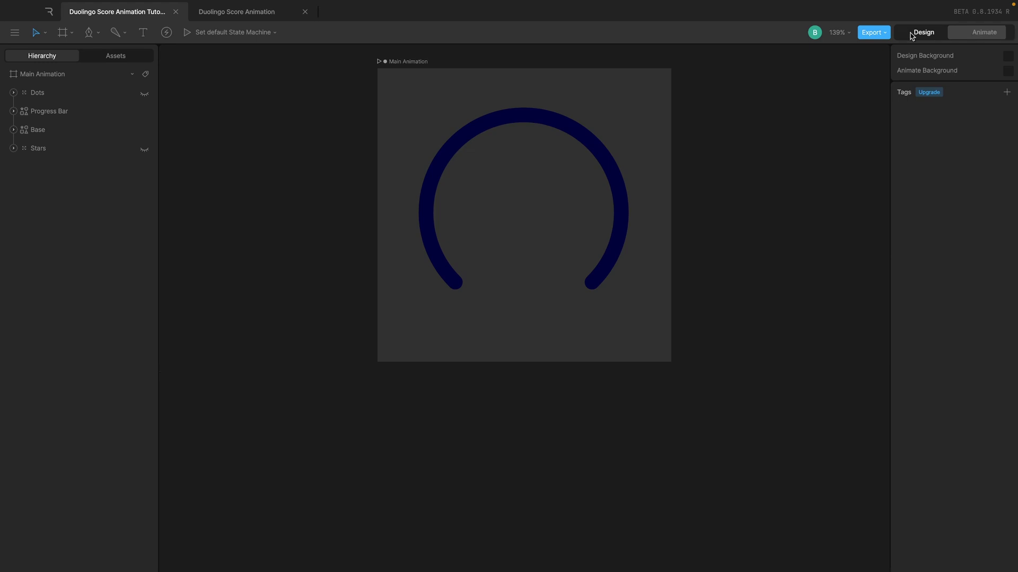
left_click(88, 111)
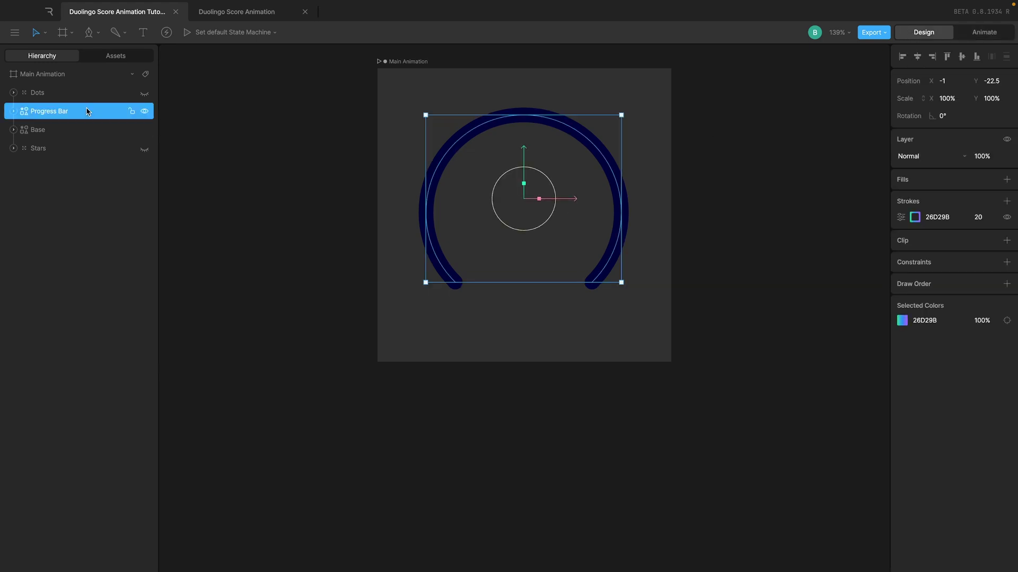
left_click(900, 219)
left_click_drag(847, 329, 850, 297)
left_click_drag(848, 348, 848, 286)
mouse_move(854, 331)
left_mouse_down()
mouse_move(847, 175)
mouse_move(851, 329)
mouse_move(848, 201)
mouse_move(860, 330)
mouse_move(856, 186)
mouse_move(864, 247)
mouse_move(841, 470)
mouse_move(848, 368)
mouse_move(872, 312)
mouse_move(825, 255)
mouse_move(803, 153)
left_mouse_up()
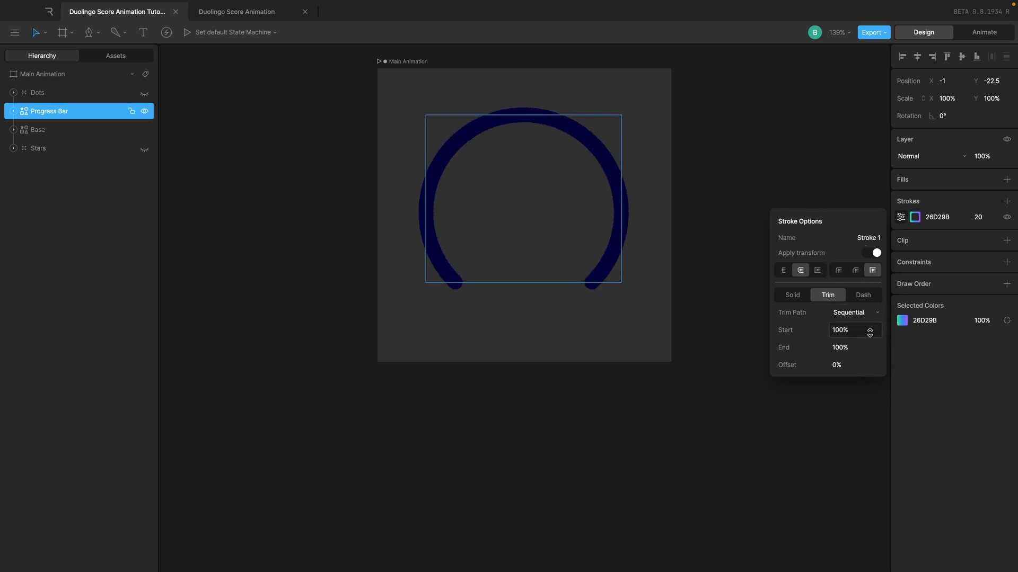
- Try different trim Start values on the Progress Bar's stroke and leave Start at 11.25%
mouse_move(855, 331)
left_mouse_down()
mouse_move(842, 516)
mouse_move(843, 504)
left_mouse_up()
left_click_drag(847, 333, 870, 333)
left_click(869, 334)
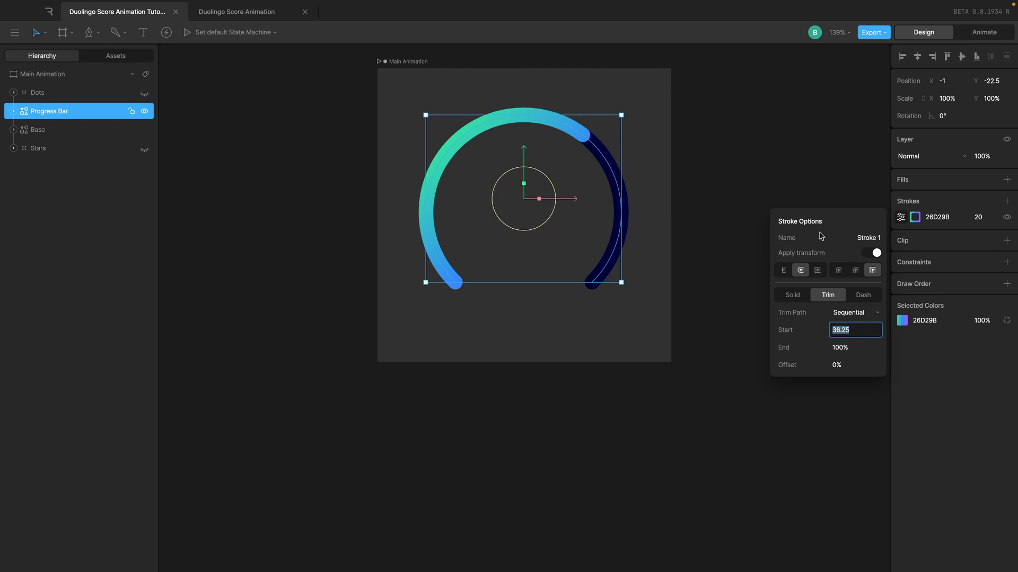
left_click(861, 335)
key("ctrl+a")
type("26.75")
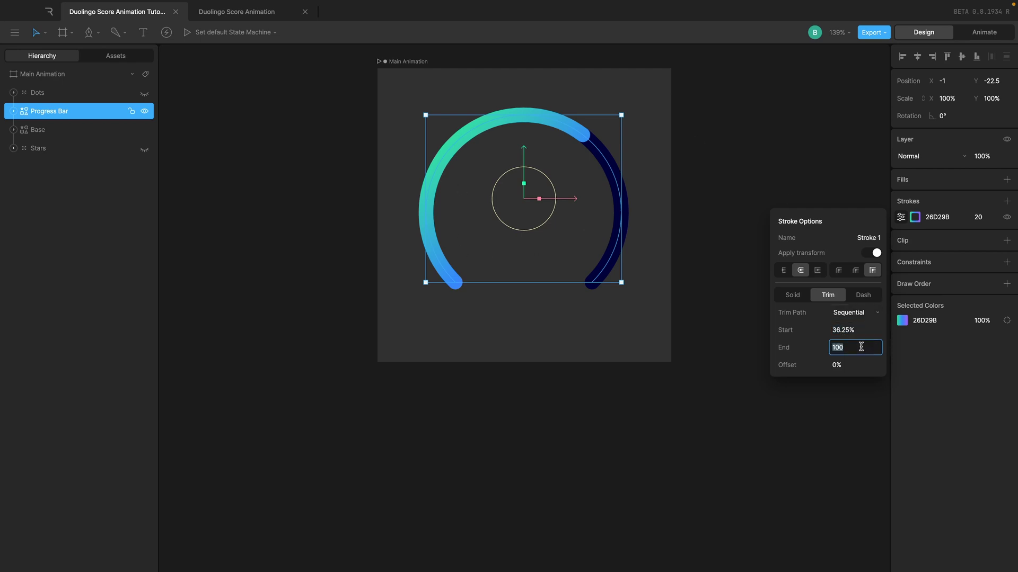
key("Return")
left_click_drag(861, 360, 859, 401)
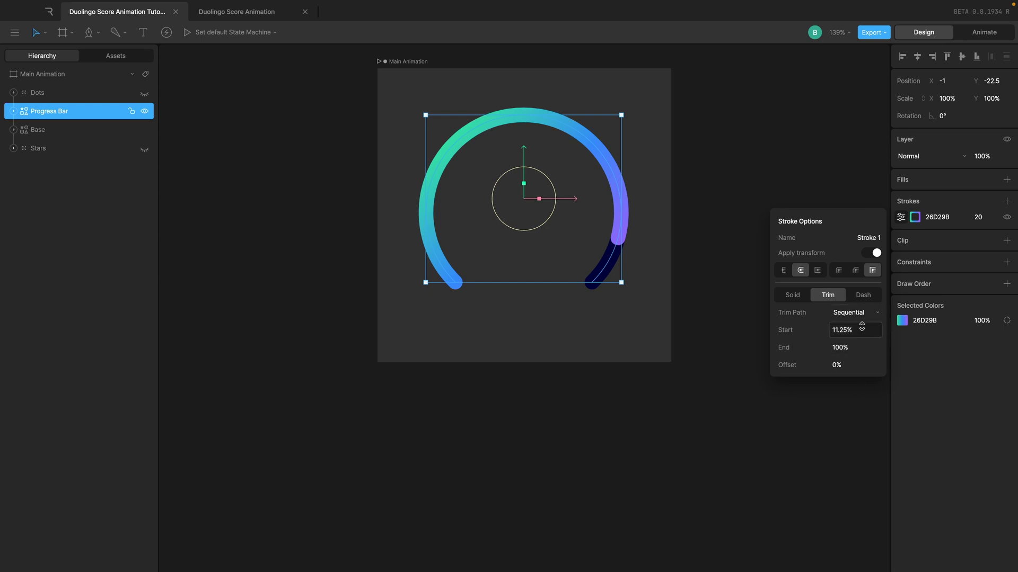
left_click(766, 147)
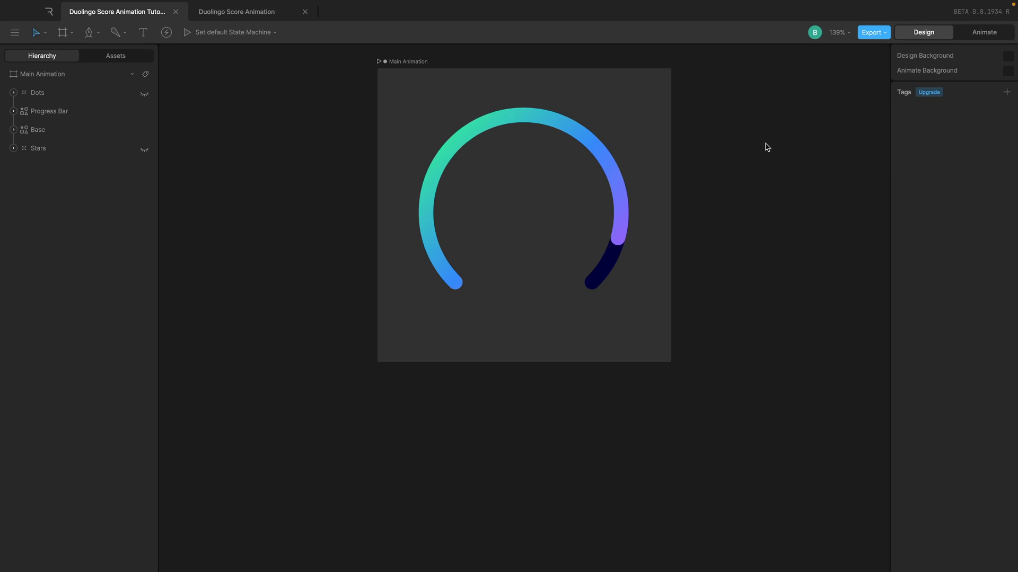
- Select the Path inside the Progress Bar and open its vertices for editing
left_click(618, 190)
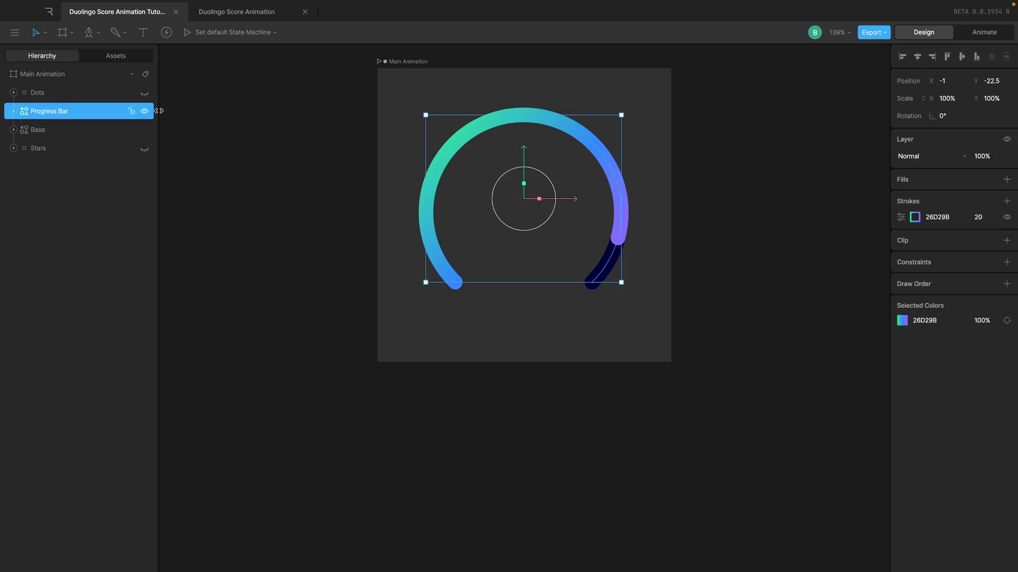
key("Return")
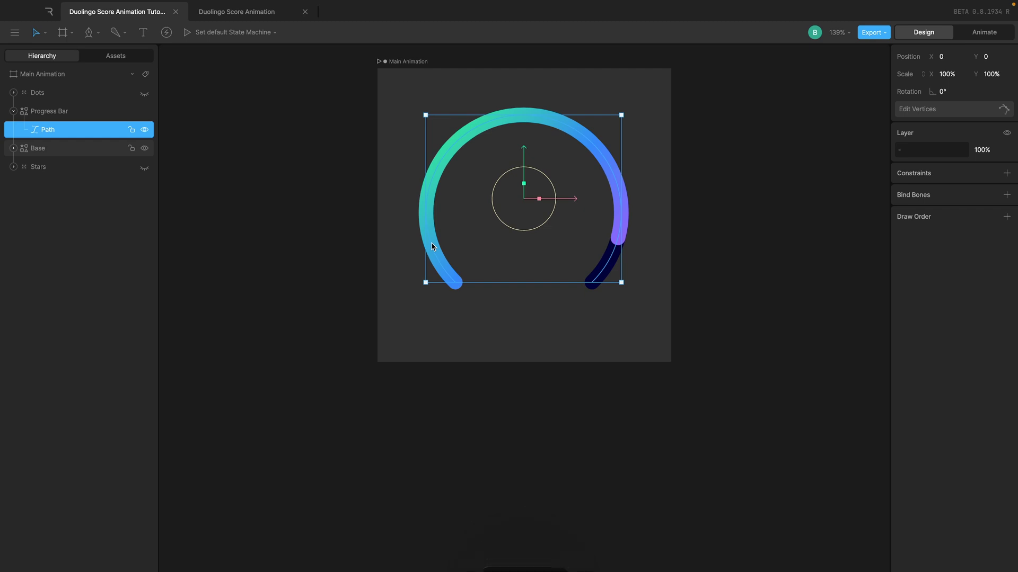
scroll(509, 226, "up", 3)
scroll(509, 226, "up", 2)
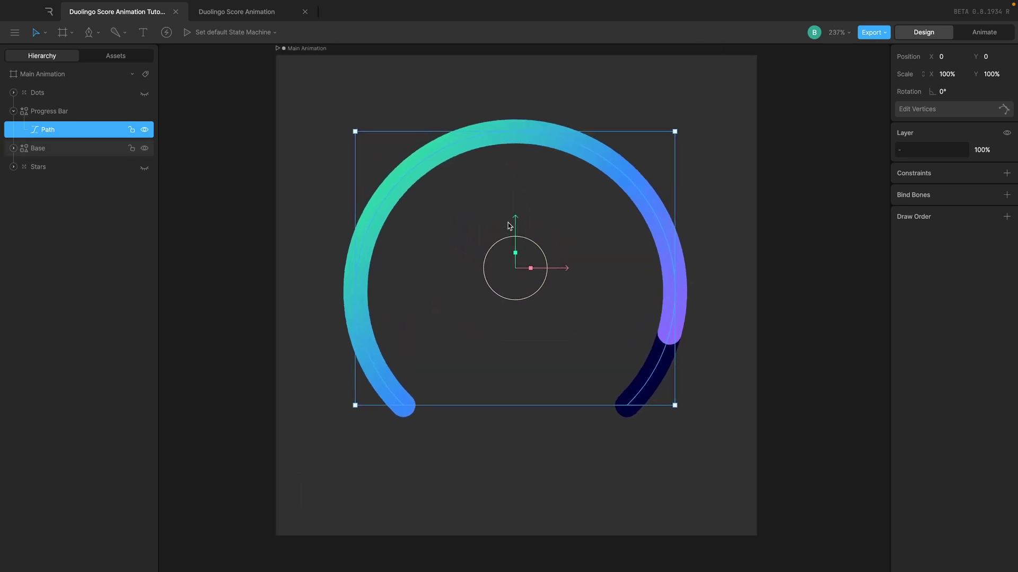
key("Return")
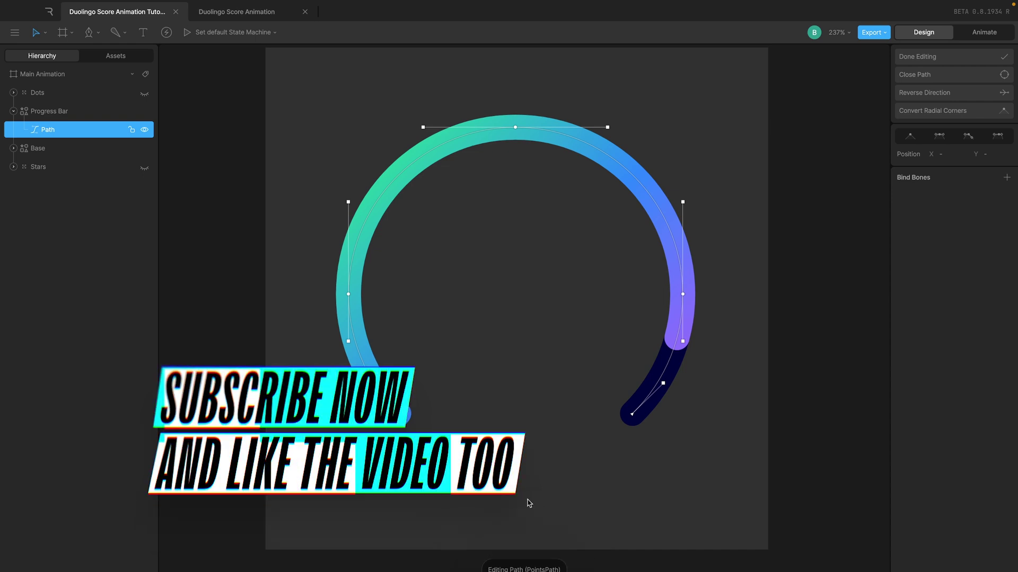
- Make the lower-left endpoint of the Progress Bar's path its first vertex
left_click(632, 415)
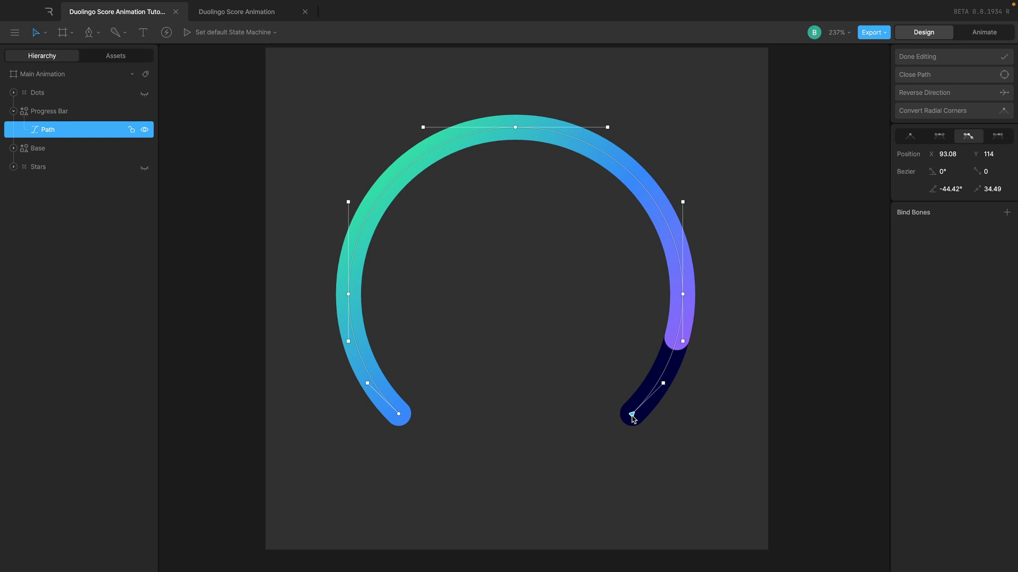
left_click(399, 416)
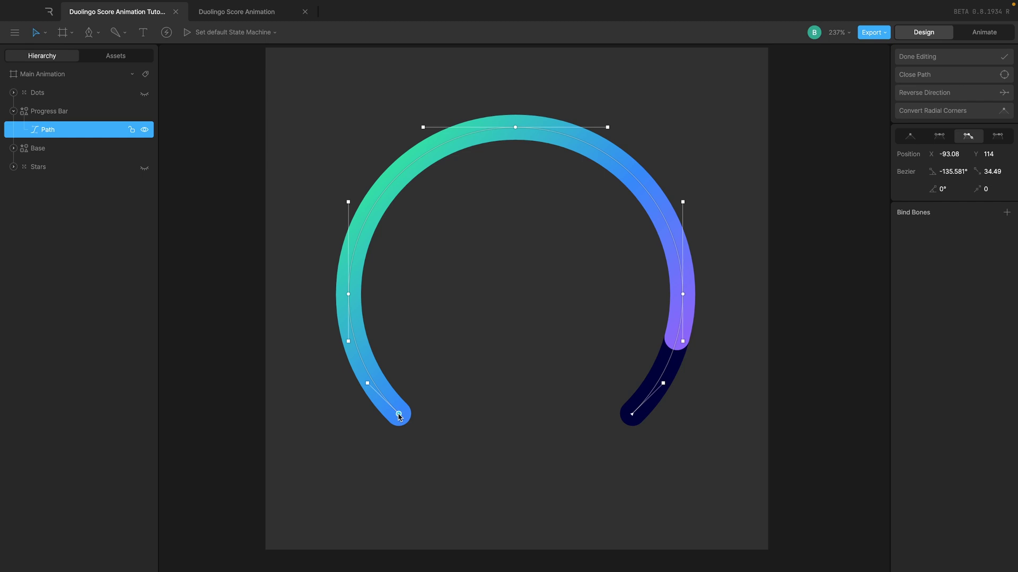
right_click(399, 416)
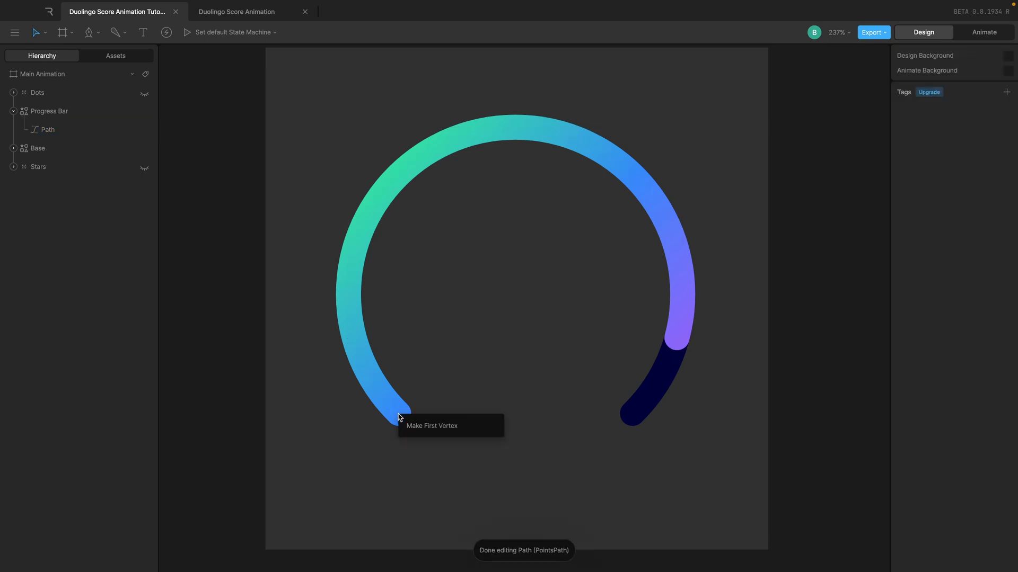
left_click(425, 428)
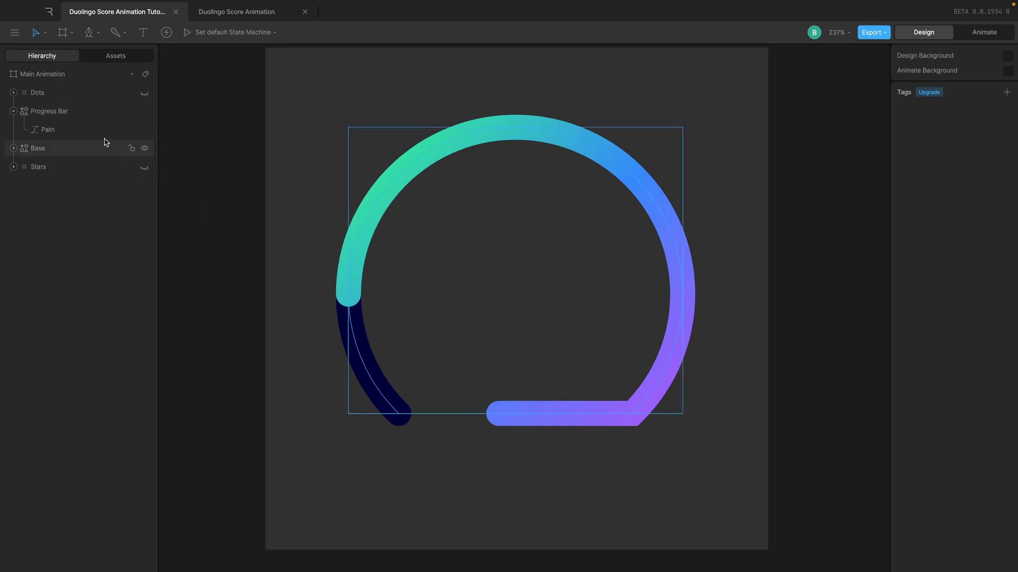
- Reverse the direction of the Progress Bar's path and finish editing its vertices
double_click(399, 417)
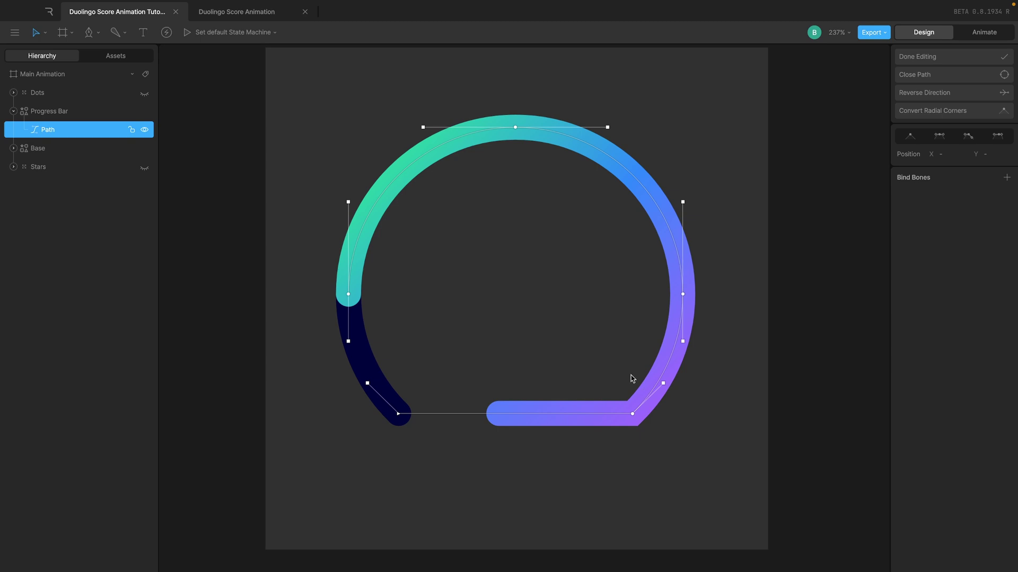
left_click(952, 96)
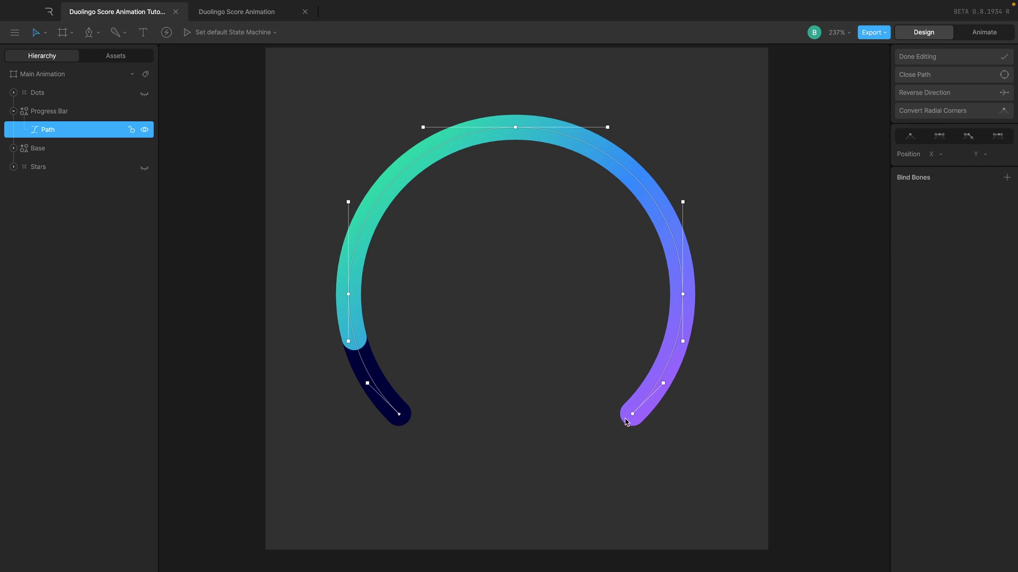
left_click(951, 56)
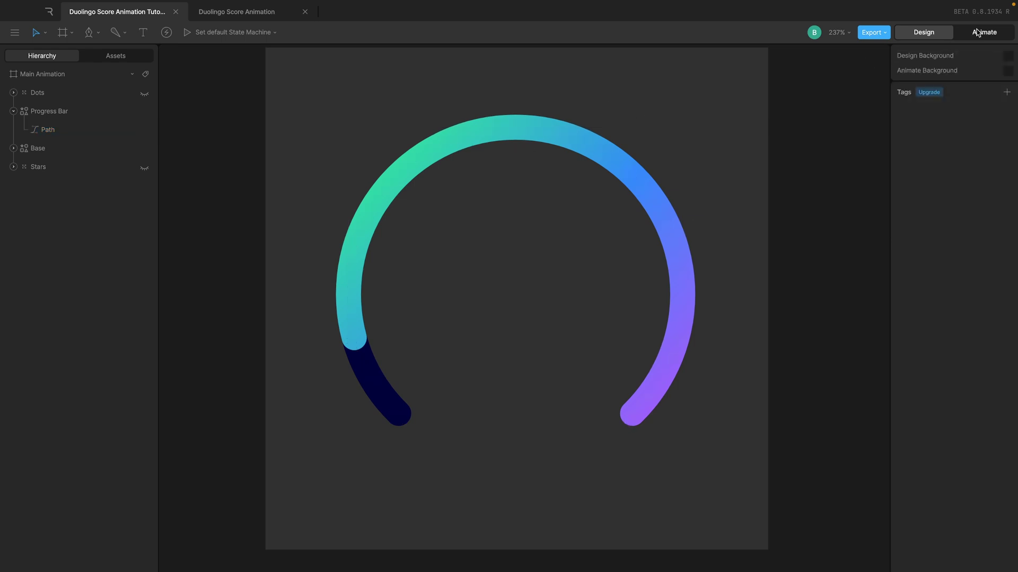
- Set both End and Start of the Progress Bar's stroke trim to 0%
left_click(630, 184)
left_click(901, 217)
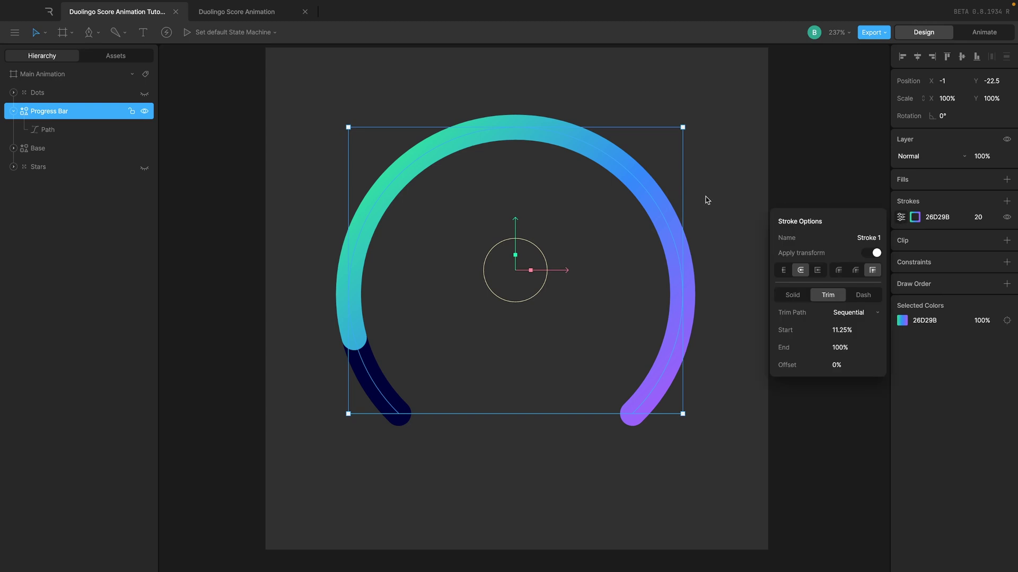
left_click(851, 348)
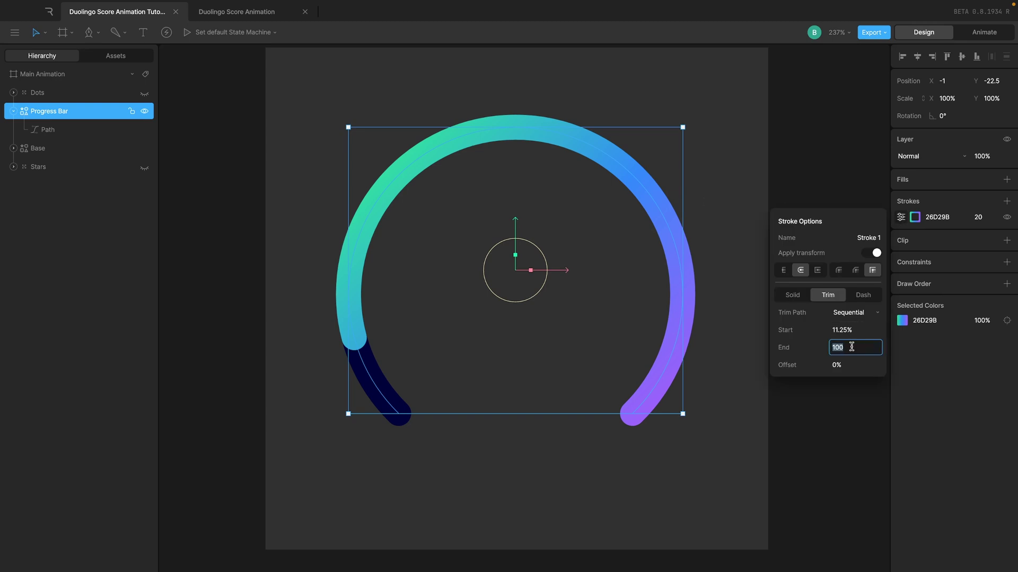
type("0")
key("Return")
left_click(851, 330)
type("0")
key("Return")
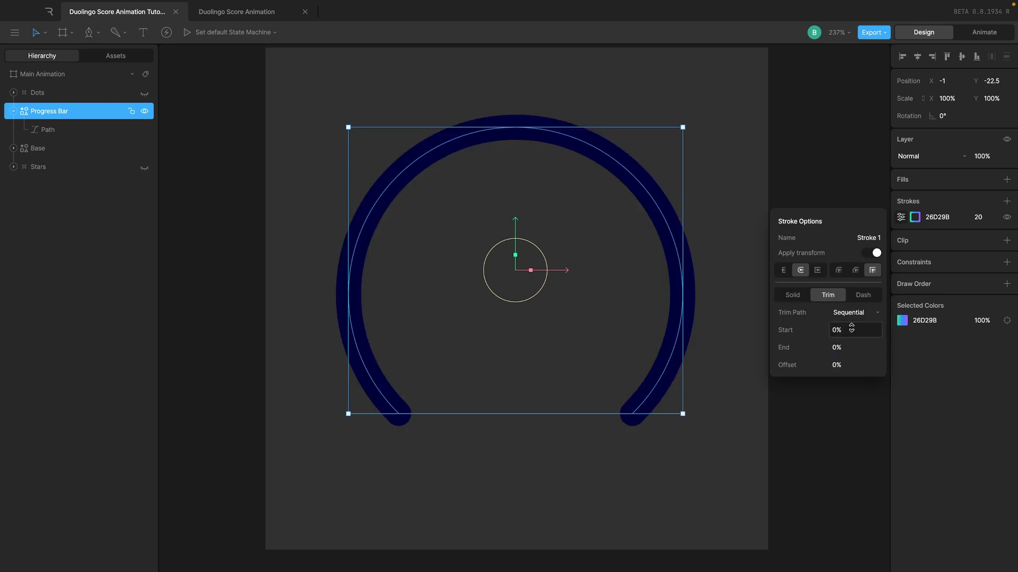
- Try different trim Start values along the Progress Bar's stroke and set Start to 50%
left_click_drag(846, 329, 812, 328)
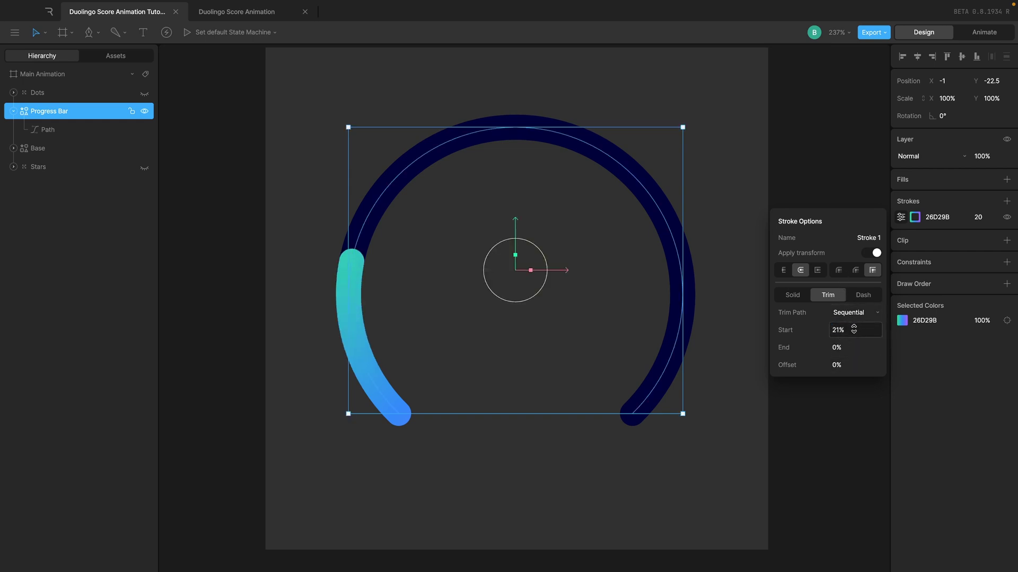
left_click_drag(854, 328, 854, 251)
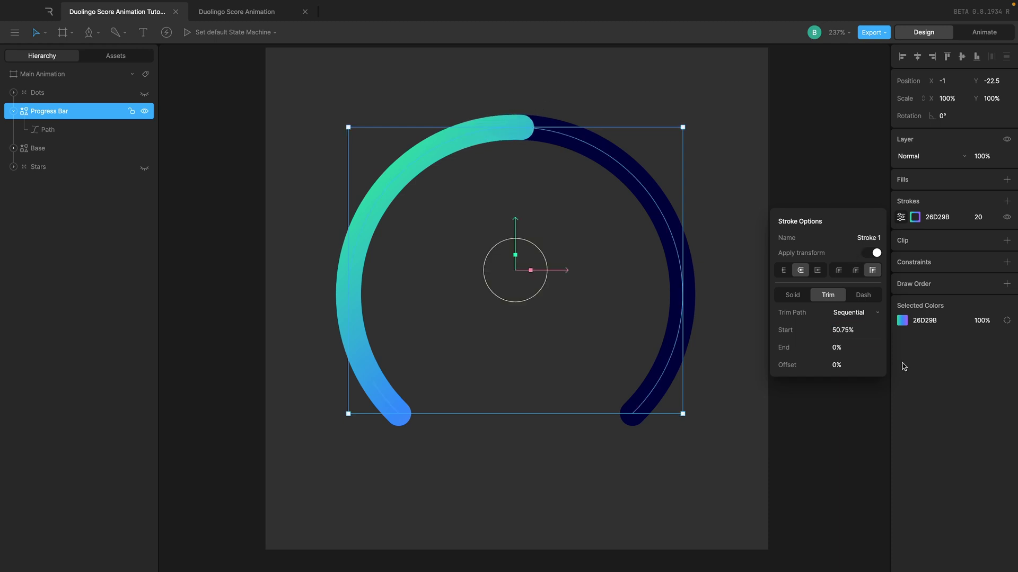
left_click_drag(860, 323, 865, 182)
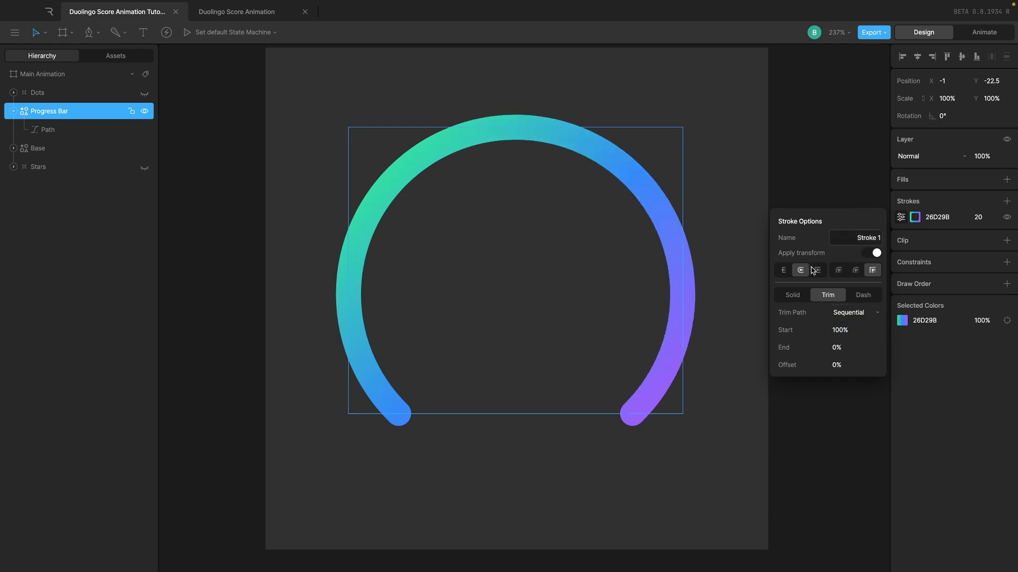
left_click_drag(858, 331, 850, 422)
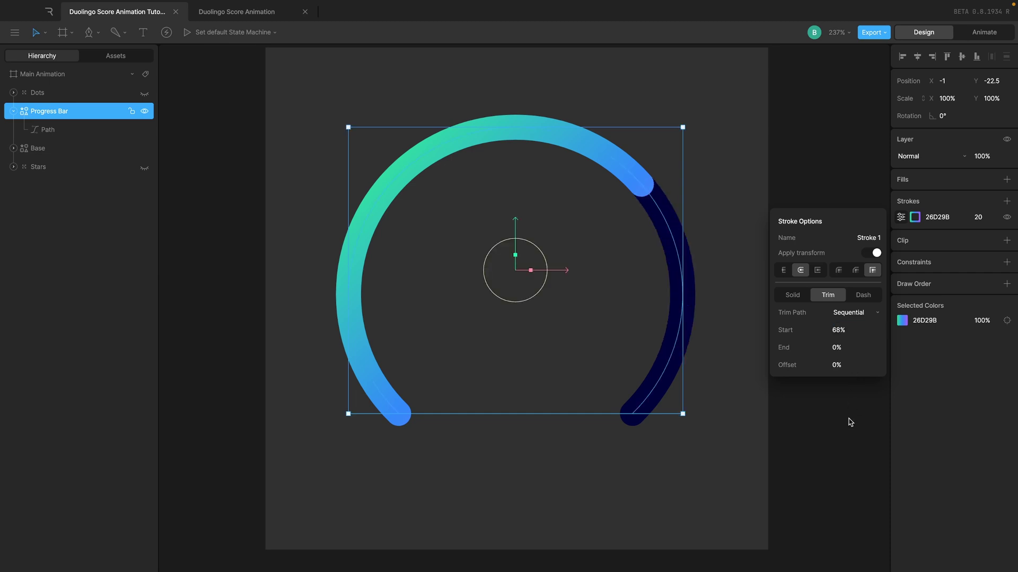
left_click(854, 329)
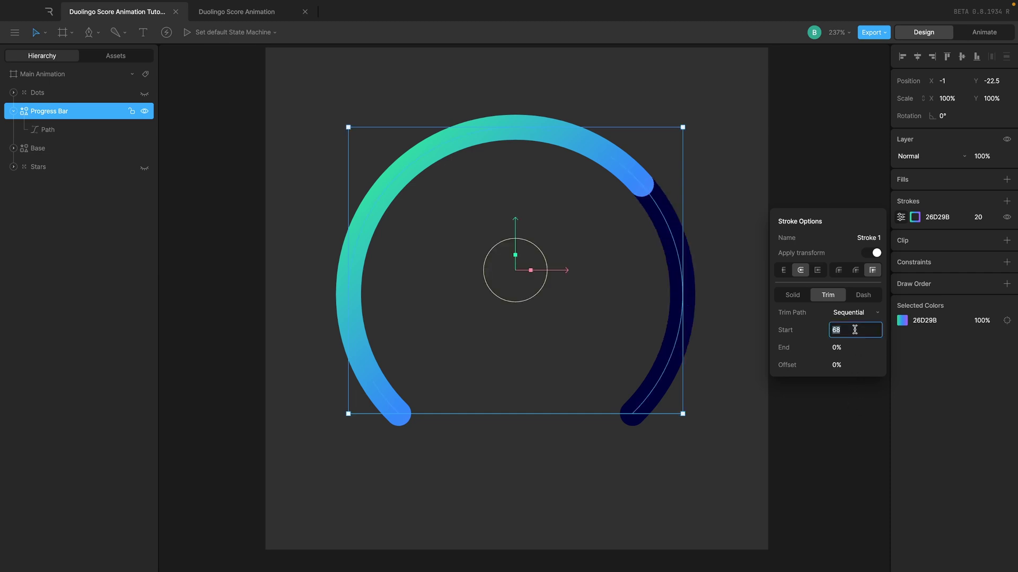
key("Return")
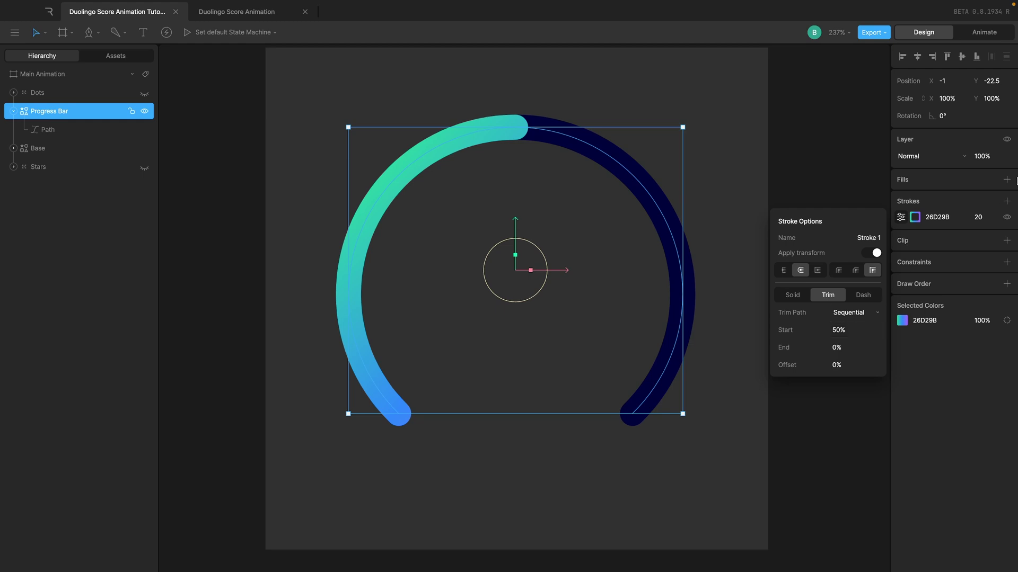
- Switch to Animate mode and move the MS 1 Animation playhead to 00:00:00
left_click(984, 32)
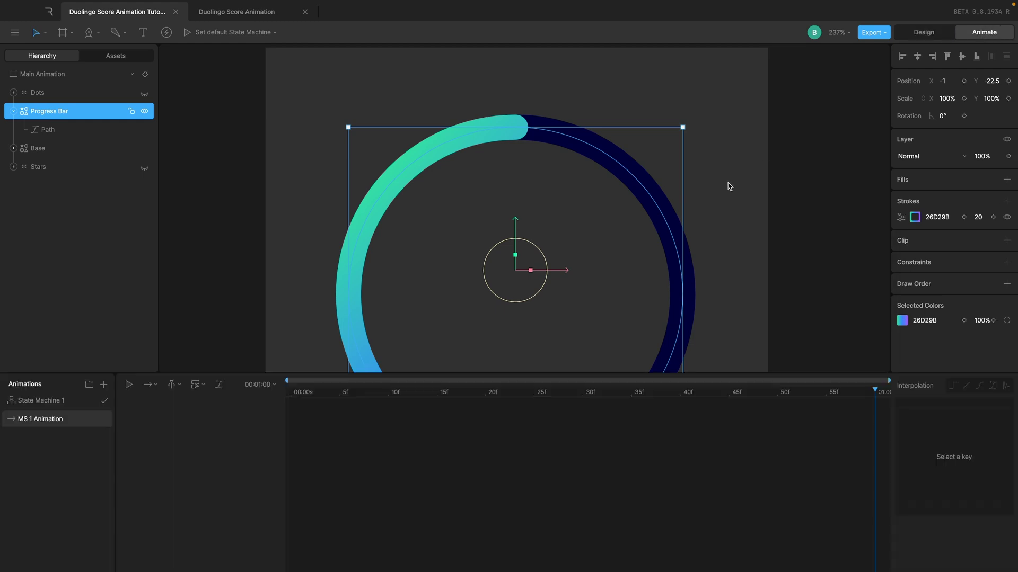
scroll(730, 186, "up", 2)
scroll(782, 165, "down", 8)
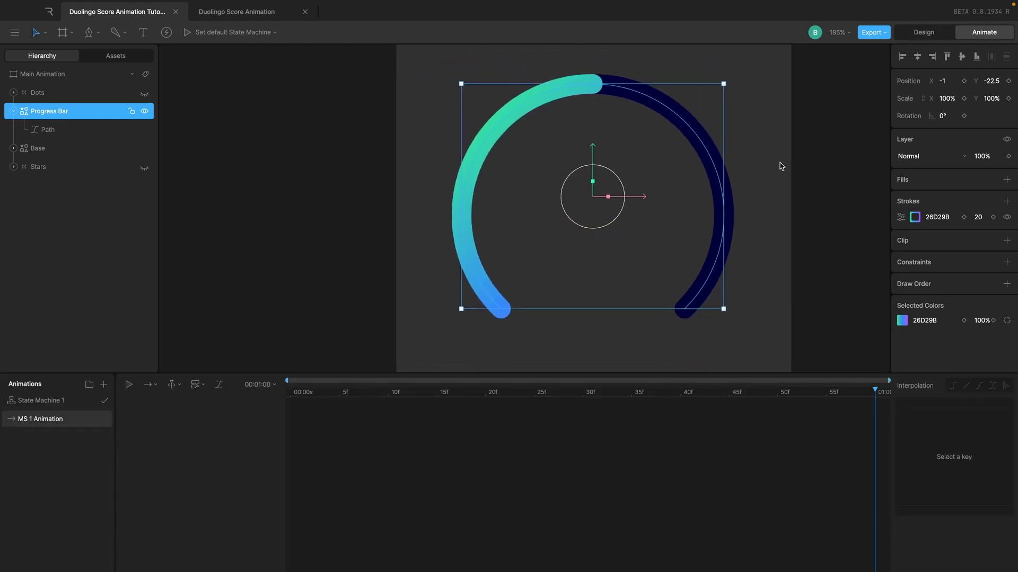
left_click(782, 163)
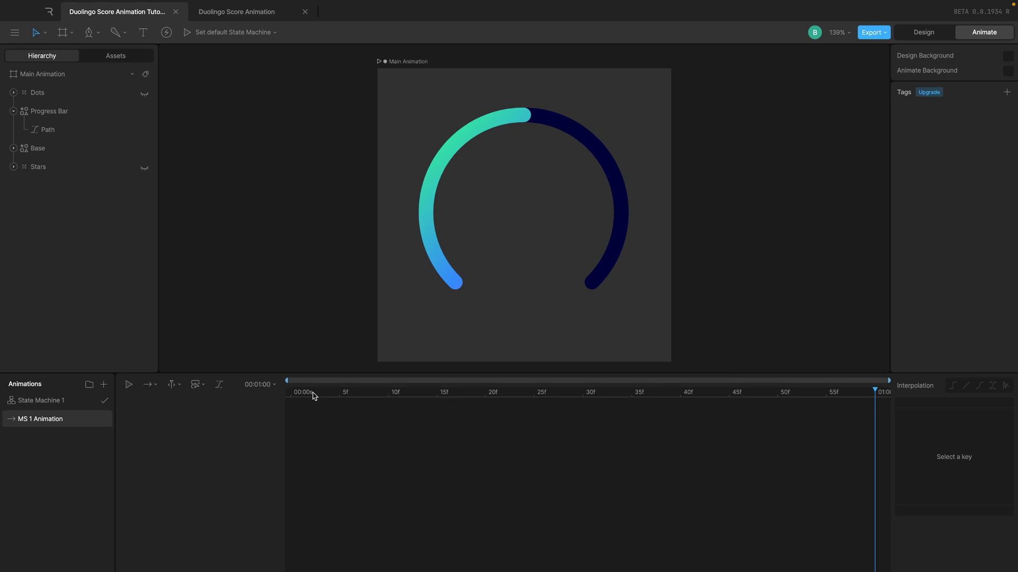
left_click_drag(313, 395, 157, 397)
- Keyframe the Progress Bar's stroke trim Start at 0% at the beginning of MS 1 Animation
left_click(424, 211)
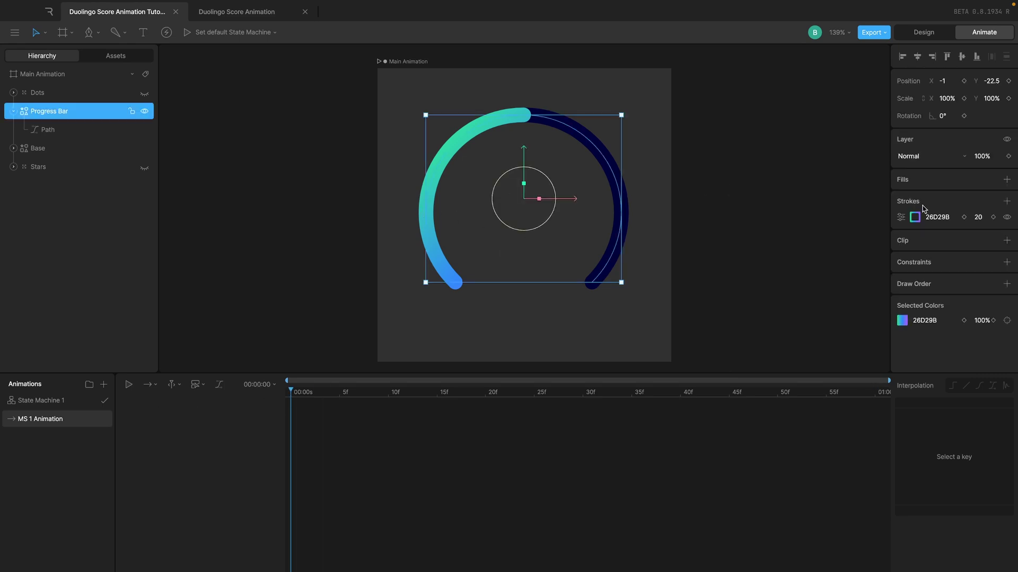
left_click(901, 217)
left_click(845, 329)
type("50")
left_click(877, 330)
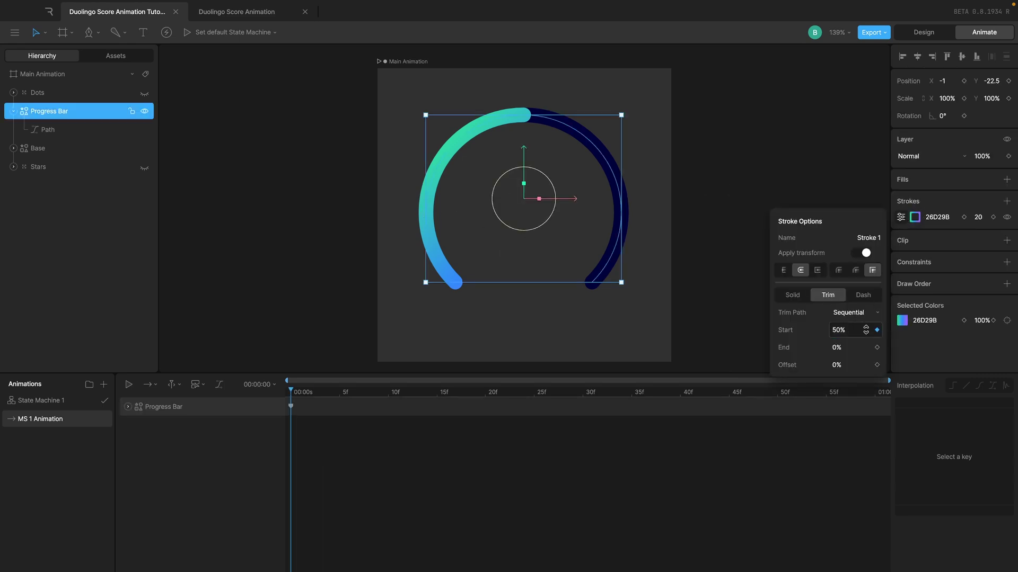
left_click(842, 330)
type("0")
key("Return")
- Keyframe the Progress Bar's stroke trim Start at 100% at 00:01:00
left_click(809, 392)
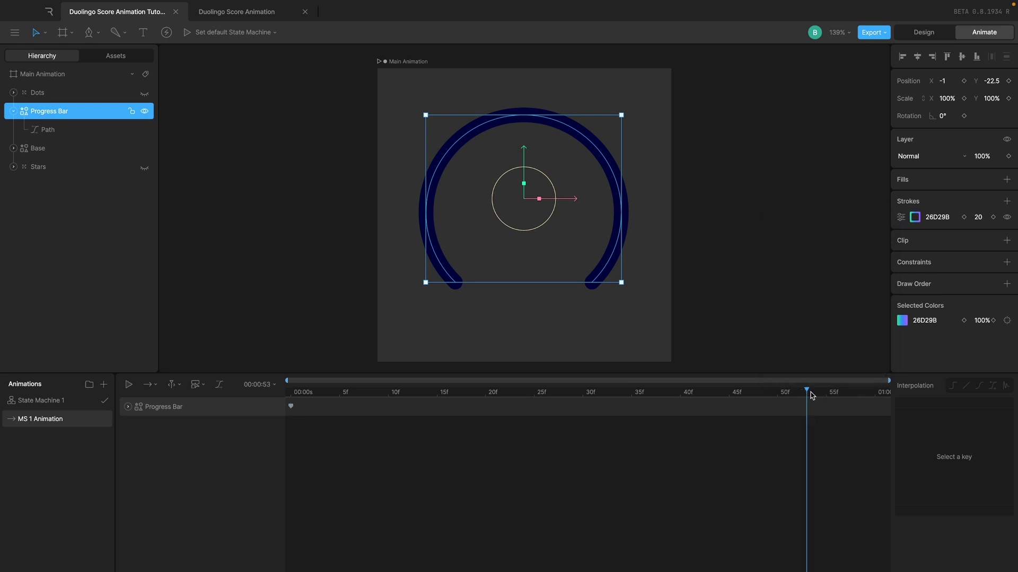
left_click_drag(810, 395, 904, 396)
left_click(900, 217)
left_click(853, 330)
type("1")
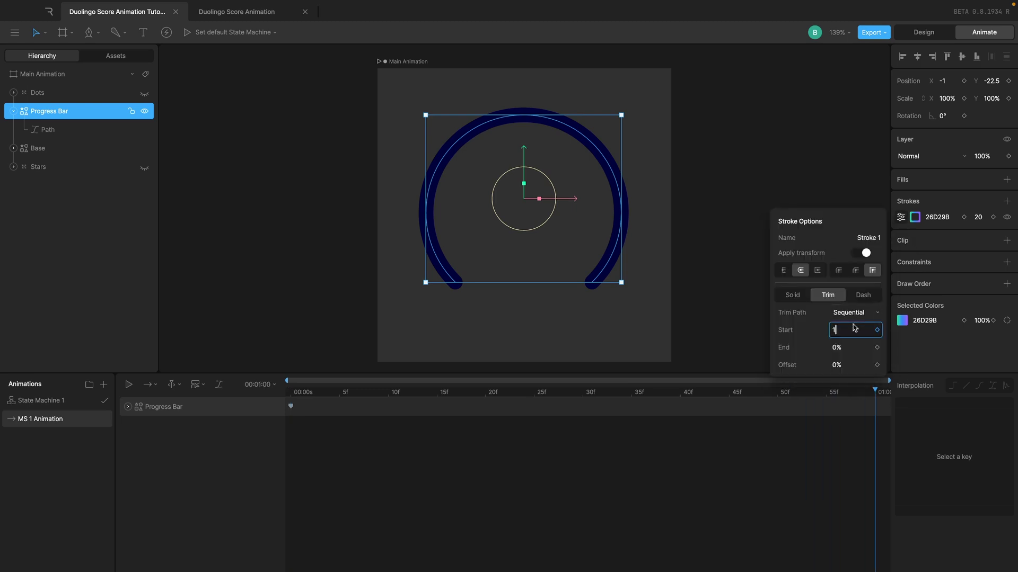
type("00")
key("Return")
- Scrub and play MS 1 Animation to check how the Progress Bar fills
left_click(333, 393)
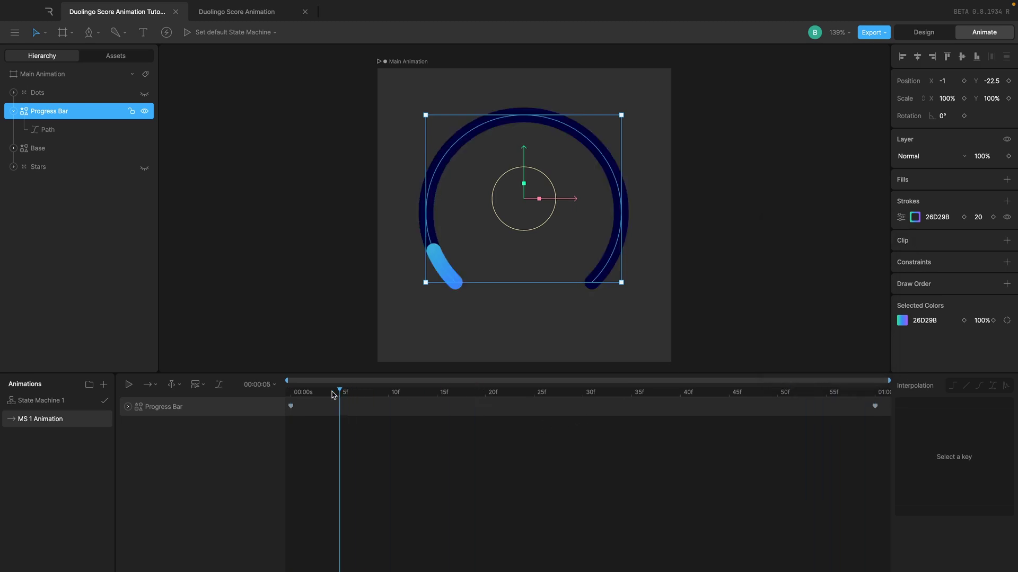
left_click_drag(333, 393, 768, 424)
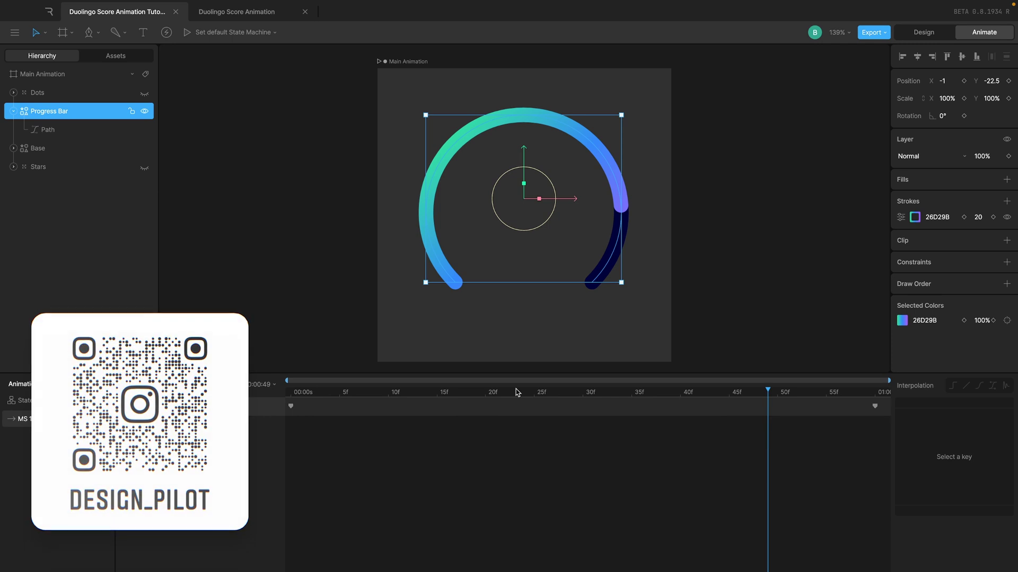
left_click(397, 392)
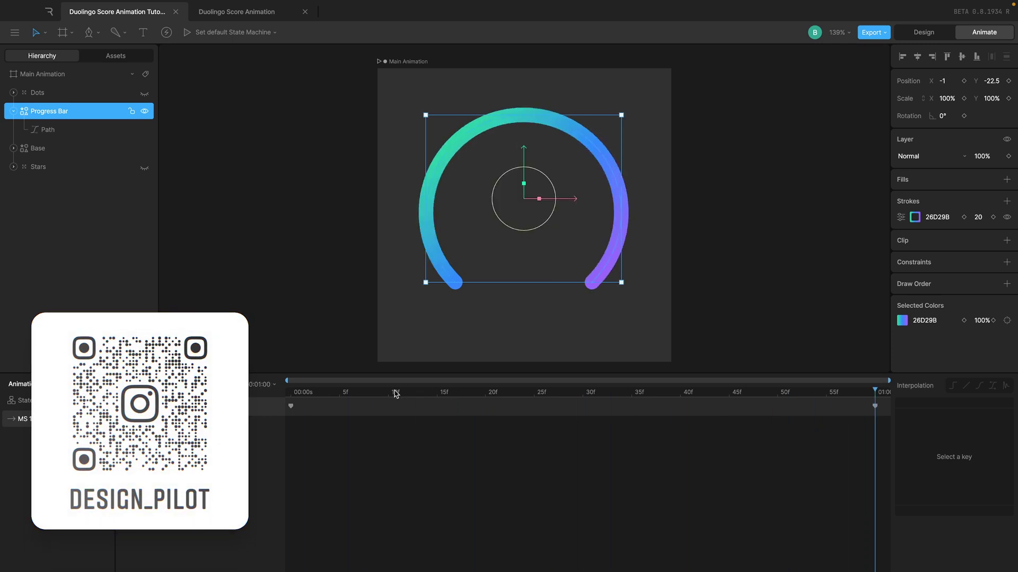
key("space")
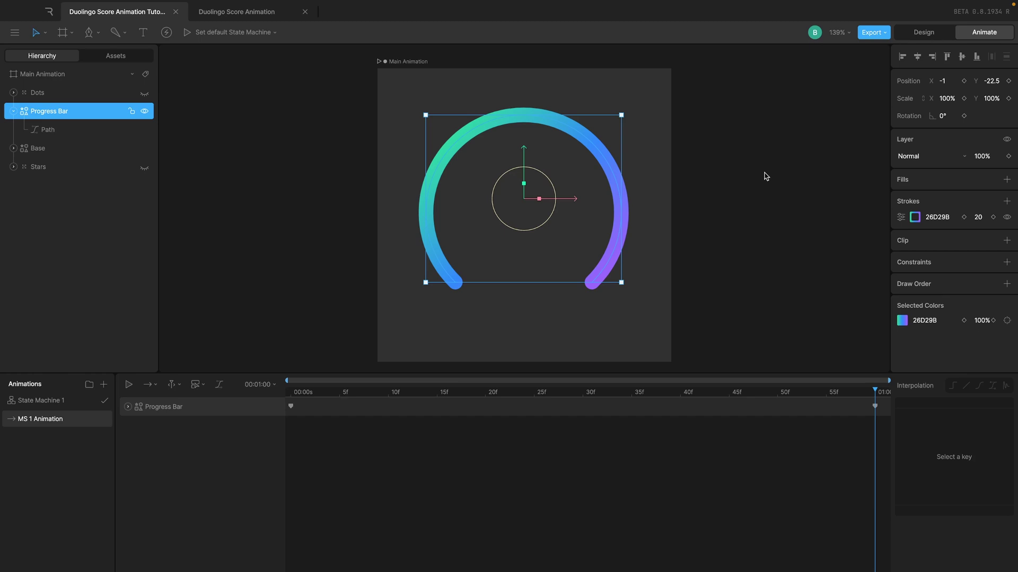
left_click(360, 392)
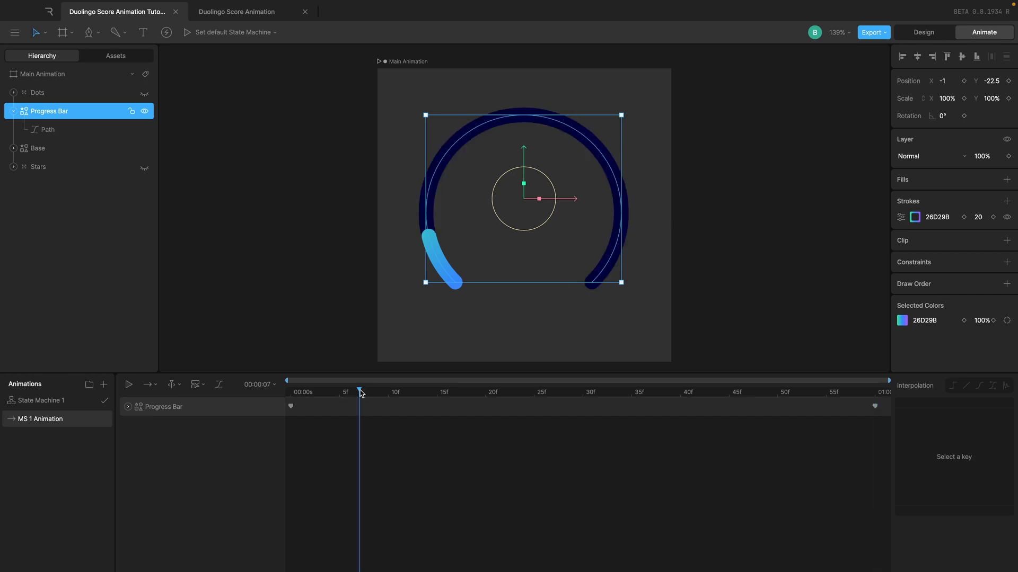
- Set the interpolation of both Progress Bar keyframes to the ease-in-out curve .42, 0, .58, 1
left_click_drag(293, 422, 885, 426)
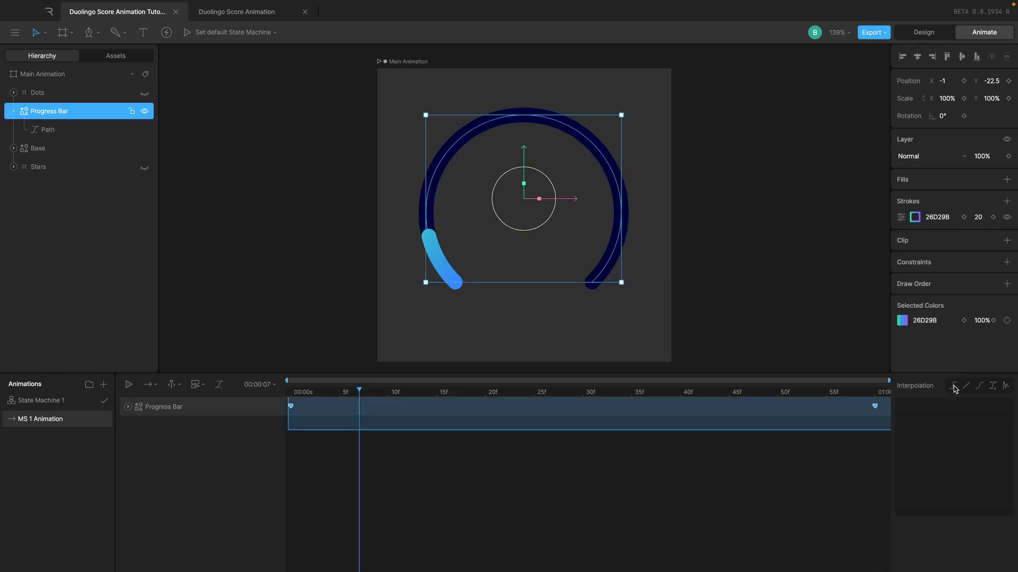
left_click_drag(954, 389, 954, 389)
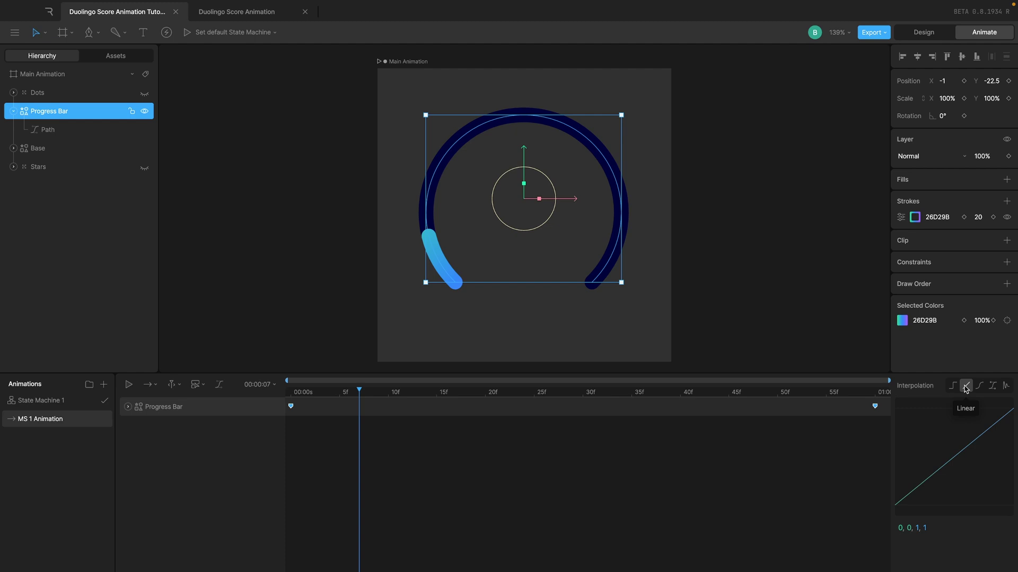
left_click(980, 387)
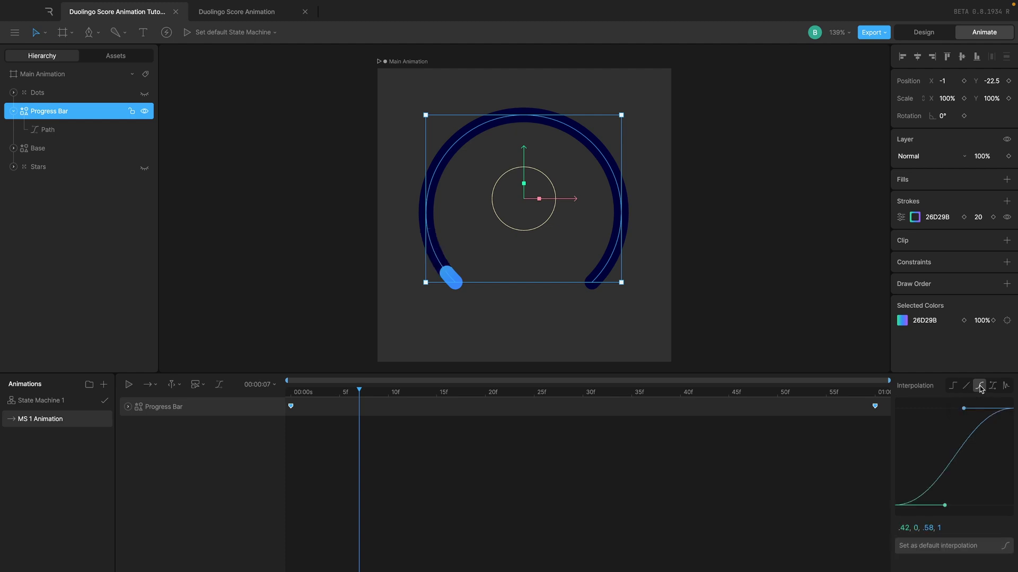
- Play MS 1 Animation from 00:00:00 to check the eased fill
left_click_drag(366, 394, 226, 396)
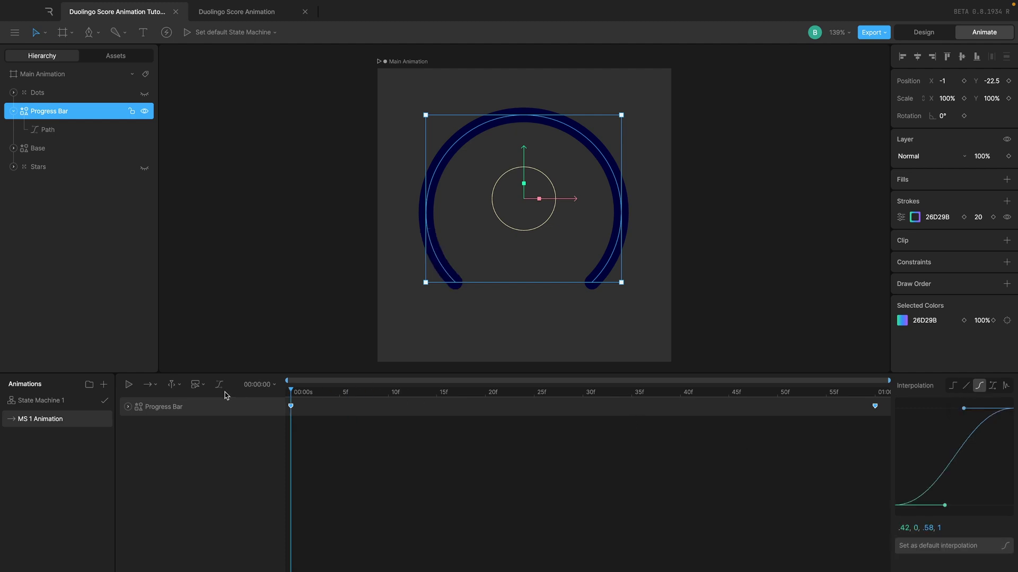
left_click(399, 489)
key("space")
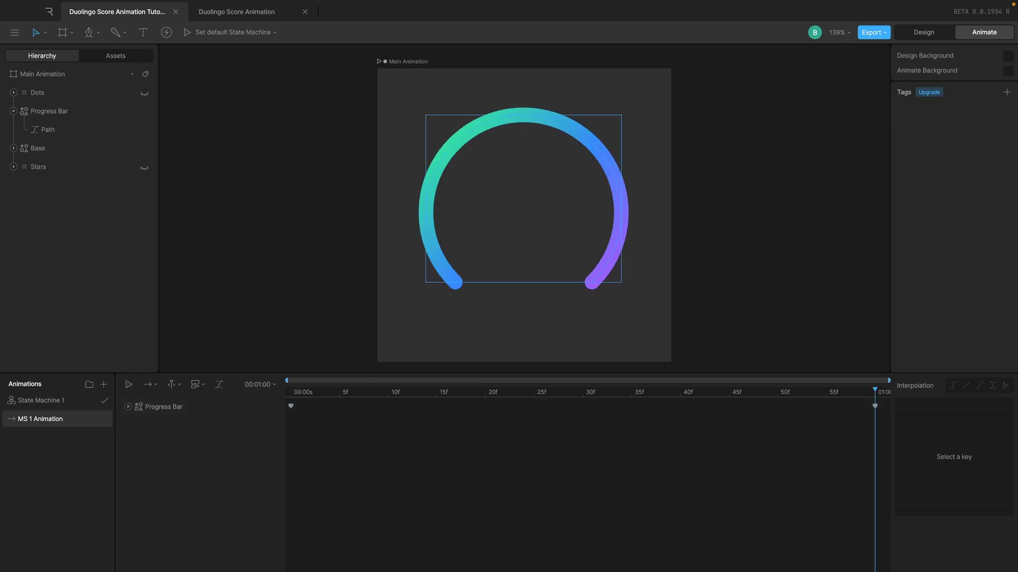
- Open State Machine 1 to show its state graph
left_click(186, 411)
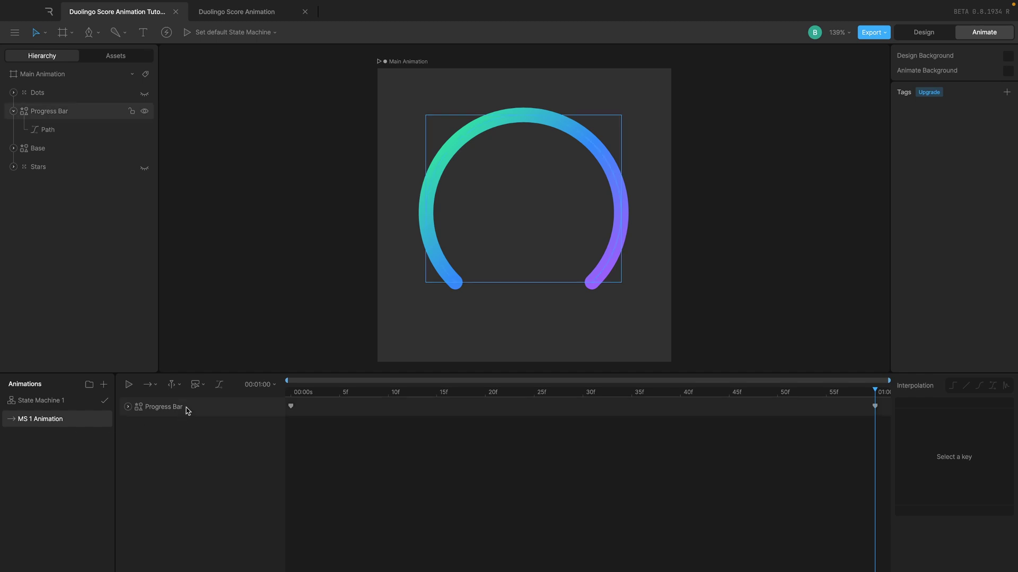
left_click(58, 404)
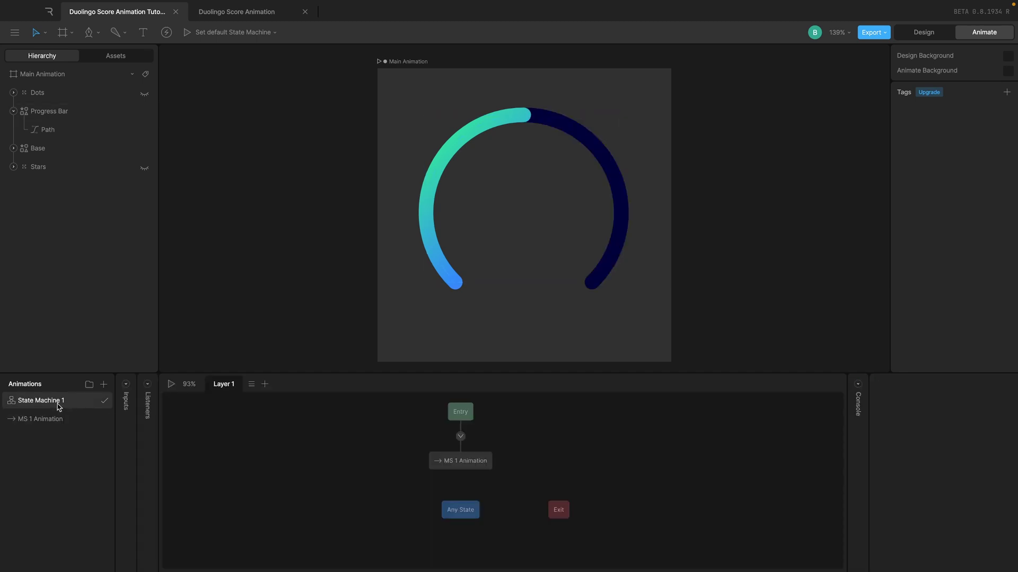
- Rename State Machine 1 as State Machine
double_click(52, 405)
left_click(69, 400)
key("Return")
- Move the Any State and Exit nodes together to the lower-right corner of the state graph, away from MS 1 Animation
left_click_drag(406, 407, 482, 495)
left_click_drag(420, 496, 634, 554)
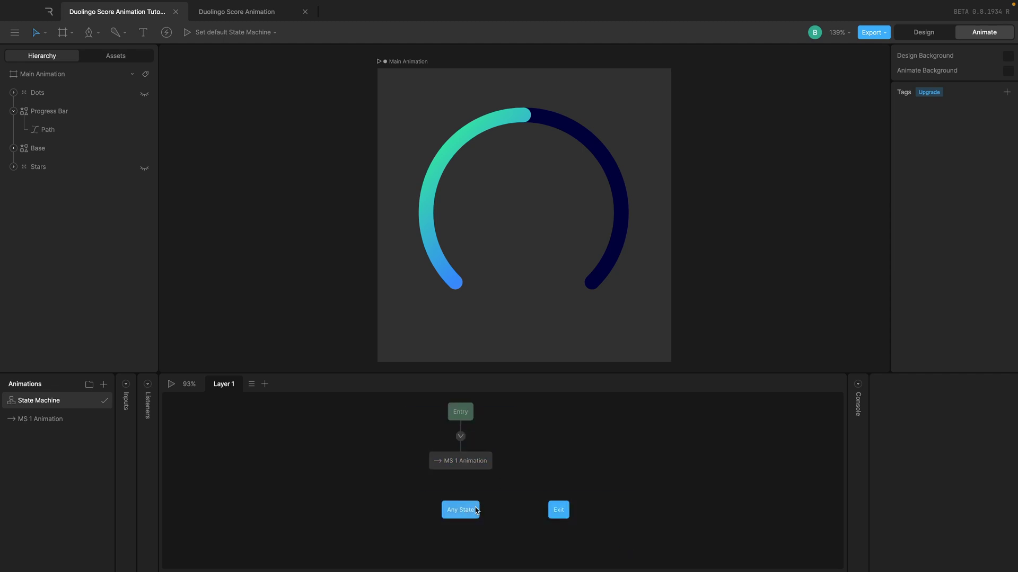
left_click_drag(475, 510, 215, 550)
left_click(419, 496)
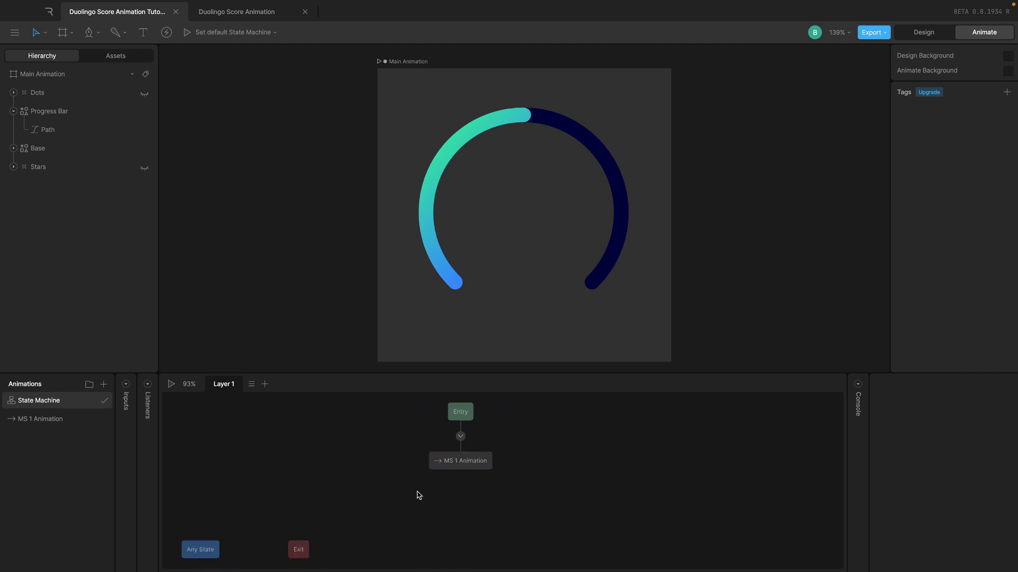
left_click_drag(172, 517, 317, 558)
left_click_drag(202, 551, 778, 549)
left_click(724, 534)
left_click_drag(756, 513, 848, 564)
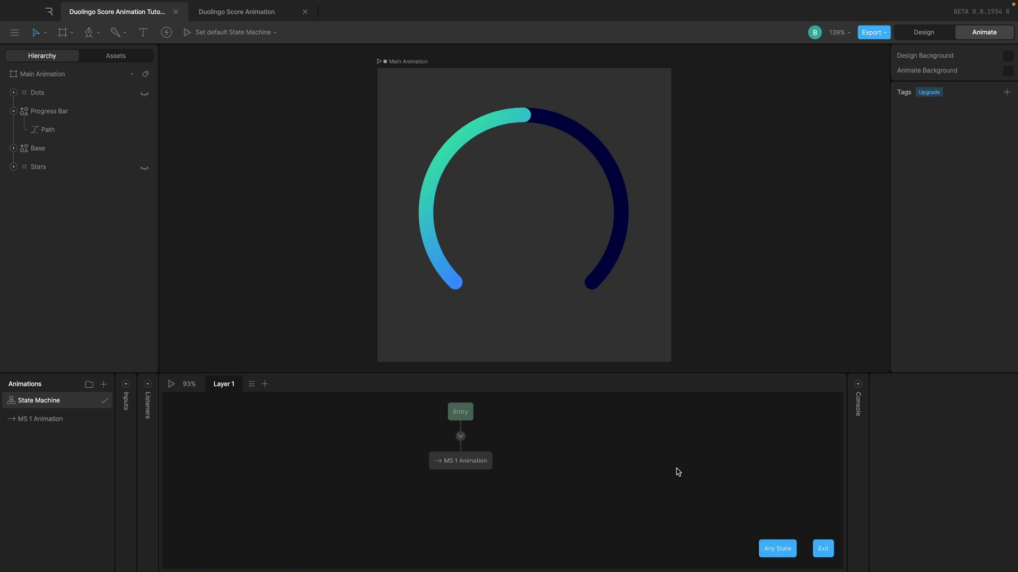
- Play the state machine and inspect the Entry state and the settings of its transition to MS 1 Animation
left_click(170, 385)
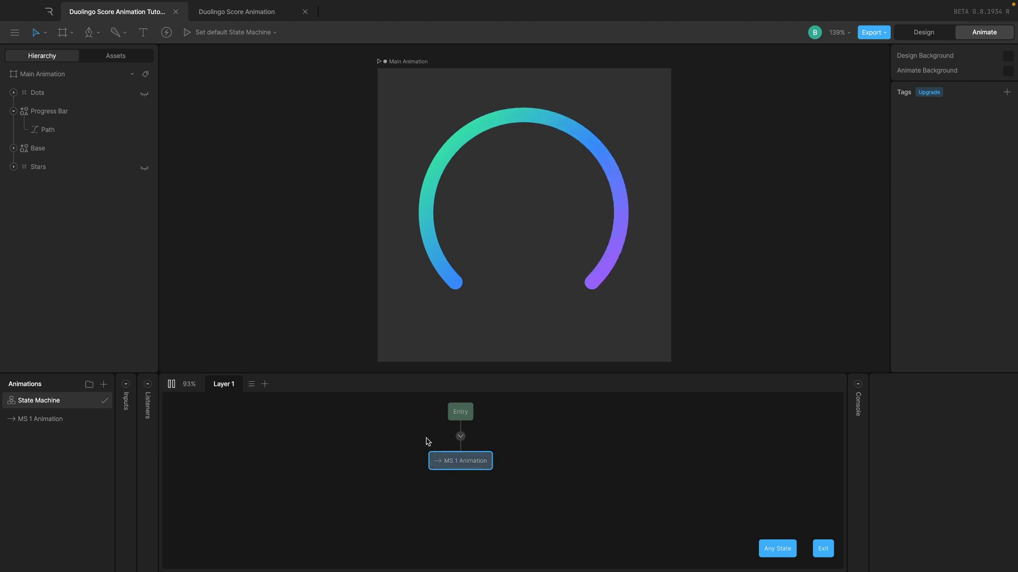
left_click(466, 415)
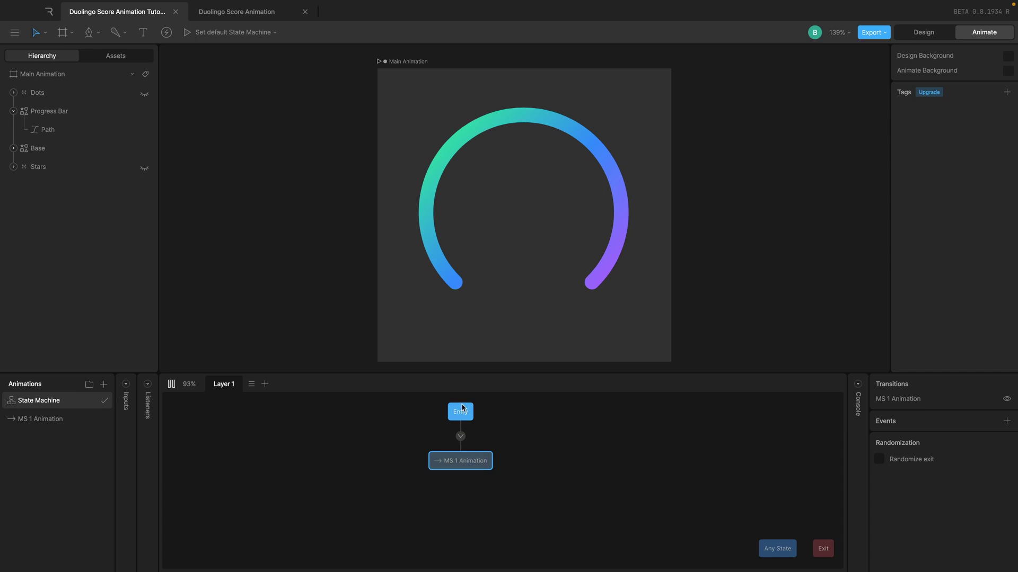
left_click(460, 437)
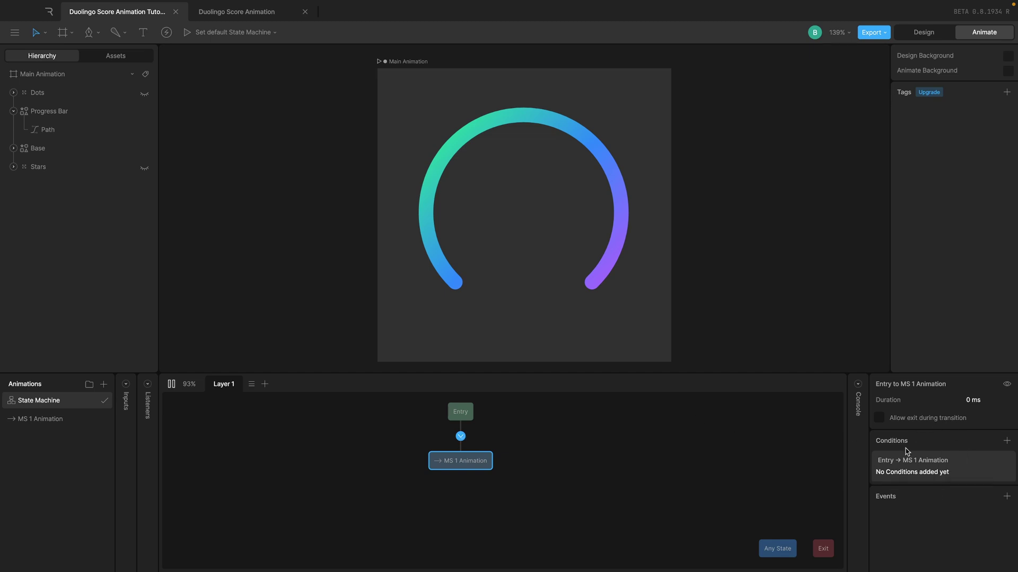
left_click(649, 430)
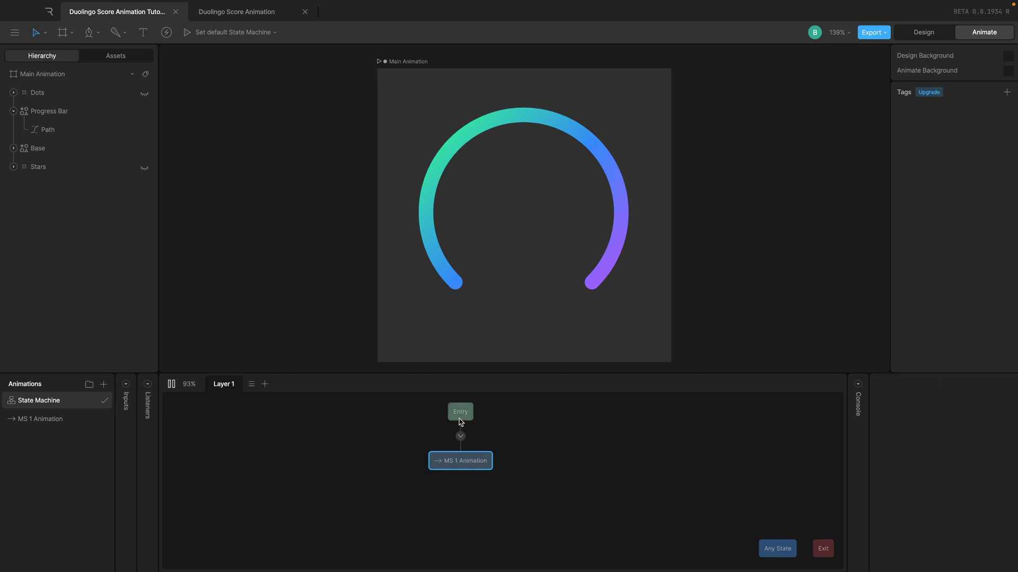
- Replay the state machine to compare it with the design view, and inspect the MS 1 Animation state's settings
left_click(171, 385)
left_click(171, 385)
left_click(171, 385)
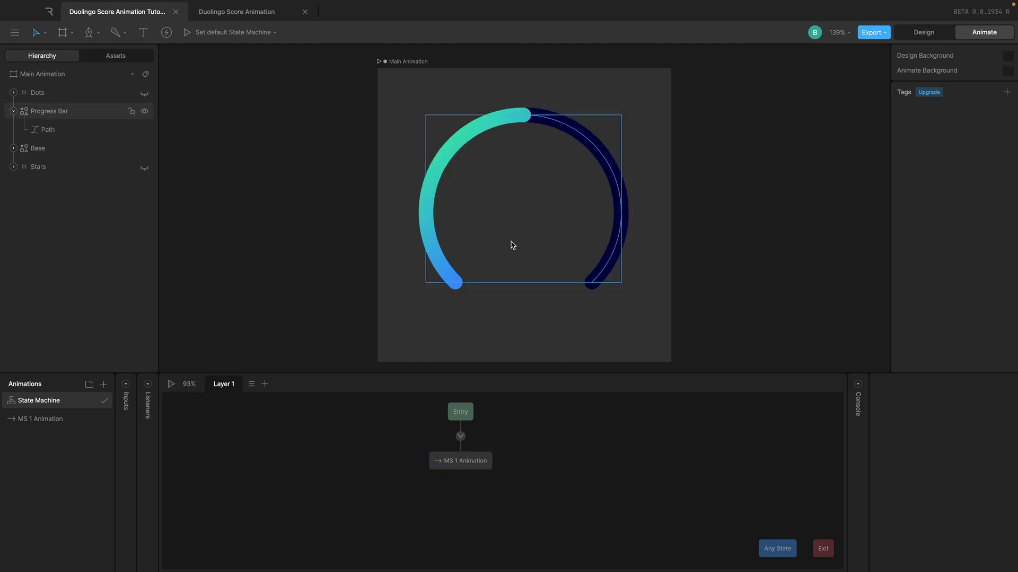
left_click(923, 32)
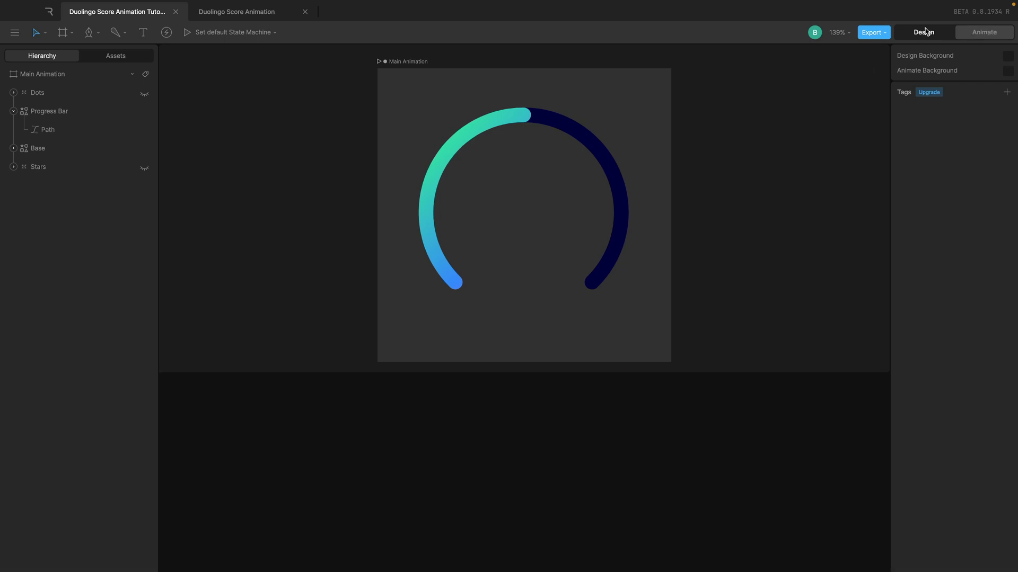
left_click(984, 33)
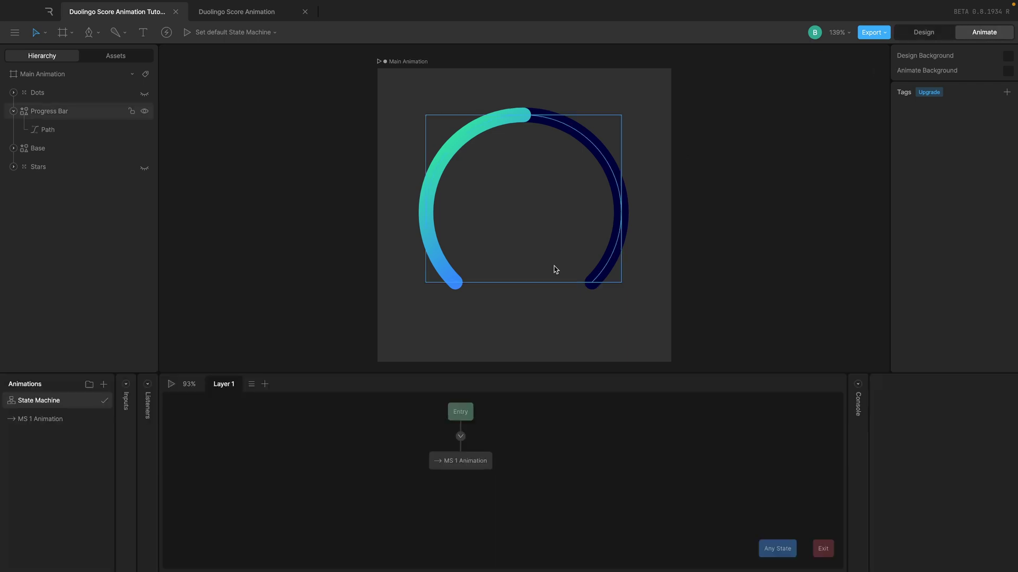
left_click(171, 385)
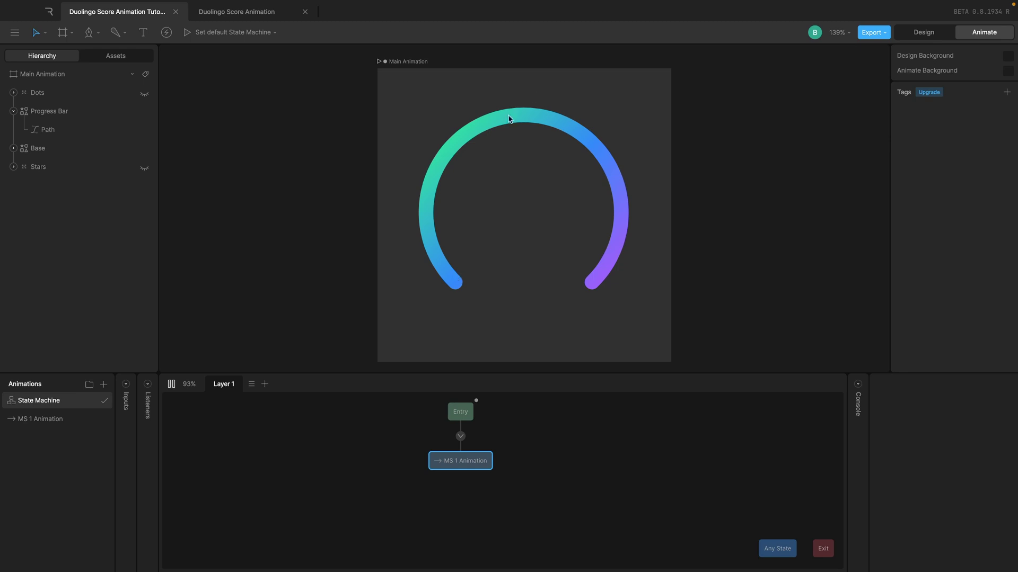
left_click(451, 462)
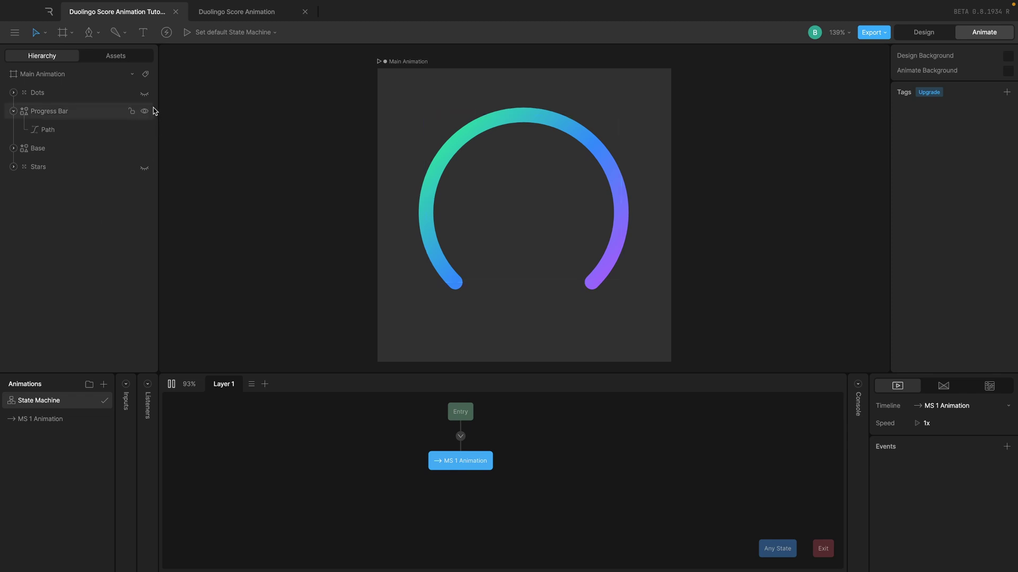
- Unhide the Dots group and open the MS 1 Animation timeline
left_click(144, 94)
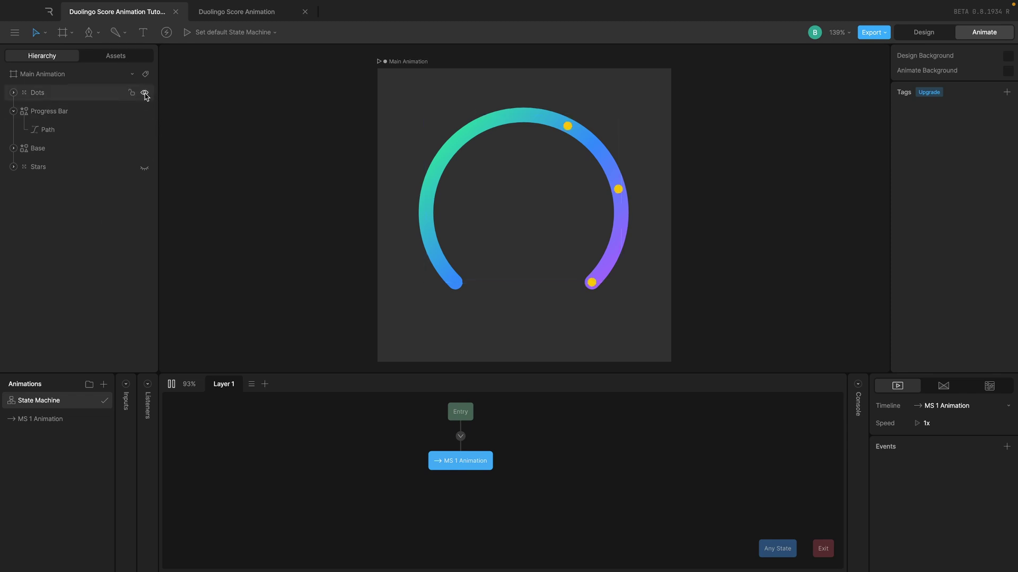
left_click(172, 384)
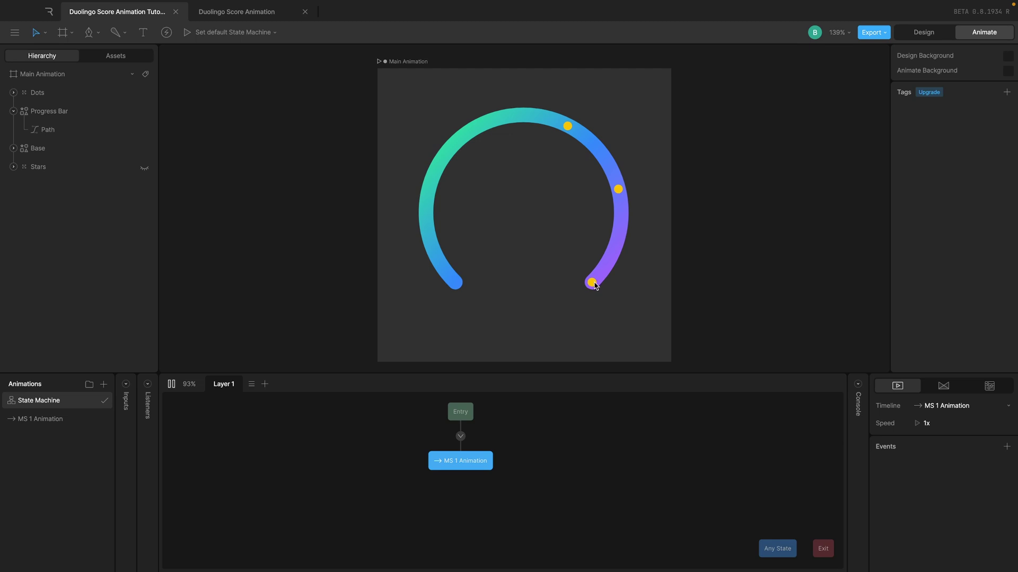
left_click(82, 425)
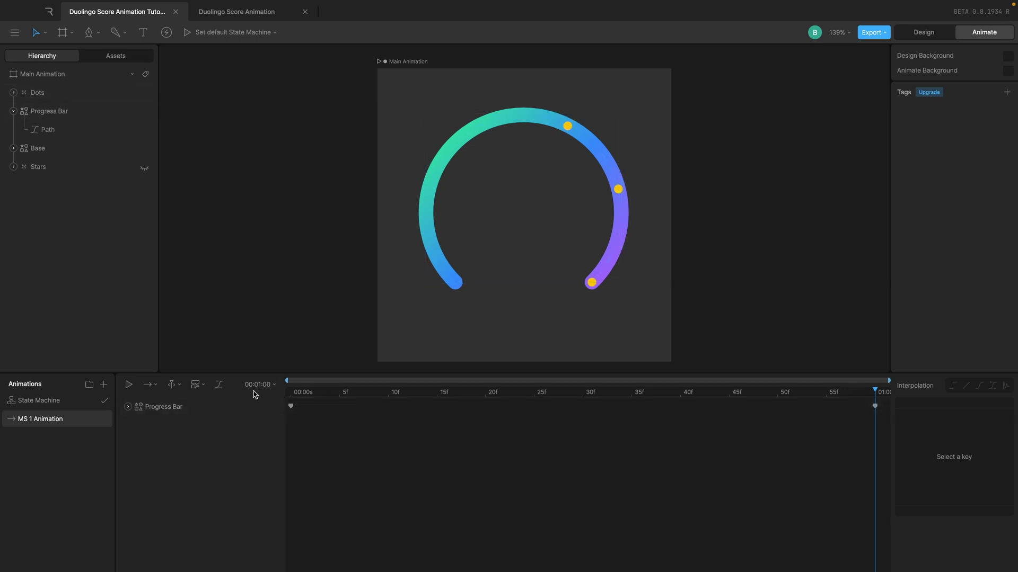
key("space")
left_click(504, 191)
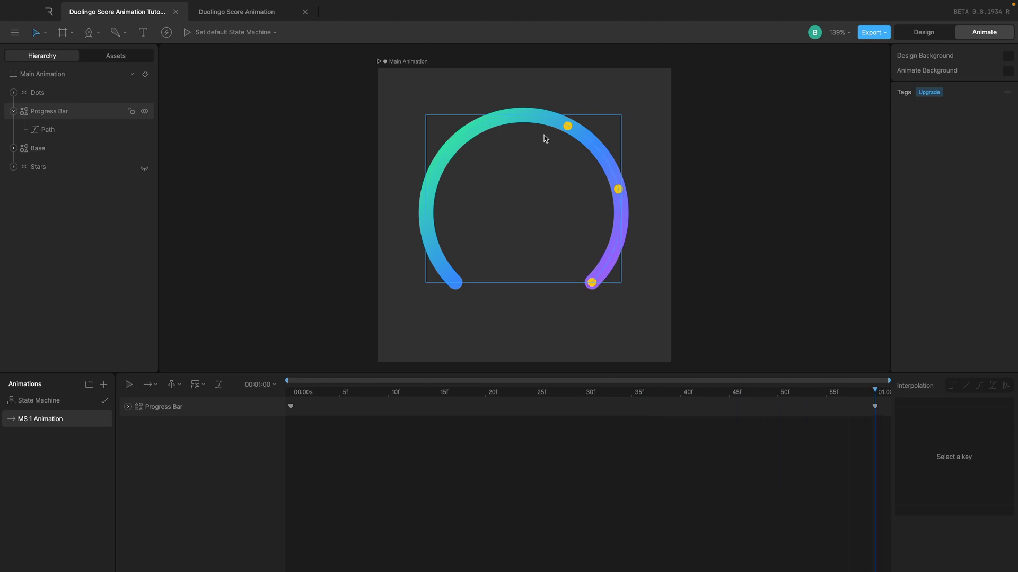
left_click(569, 127)
key("Escape")
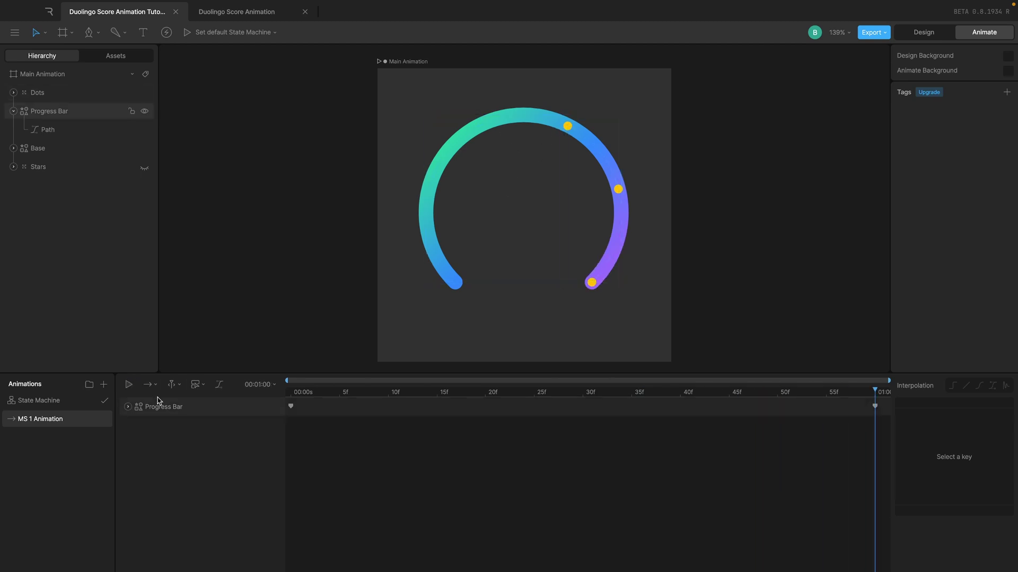
- Set the Progress Bar stroke's trim start to 60% at 00:01:00 so the fill ends at the first dot
left_click(140, 406)
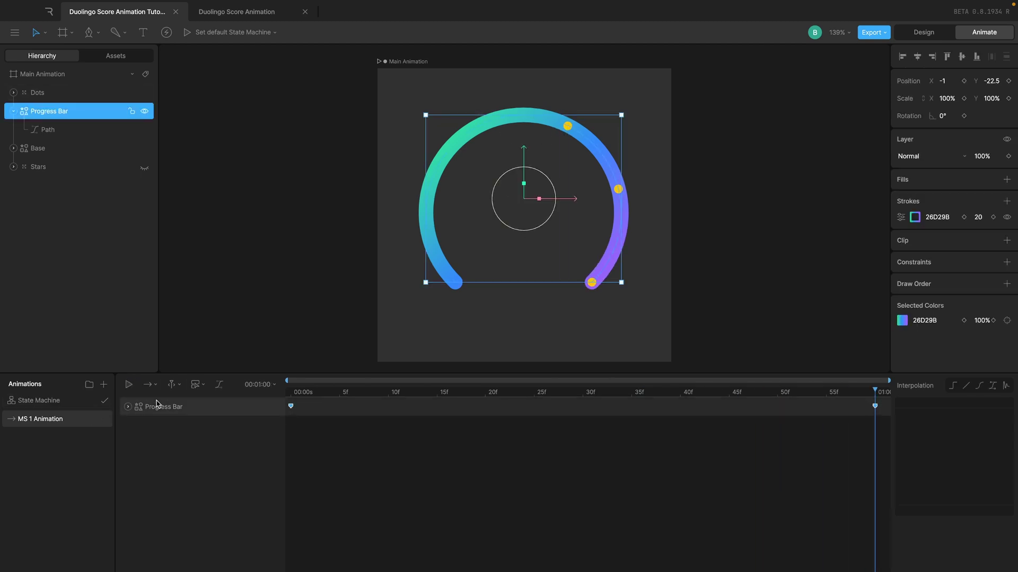
left_click(397, 392)
key("space")
left_click(900, 217)
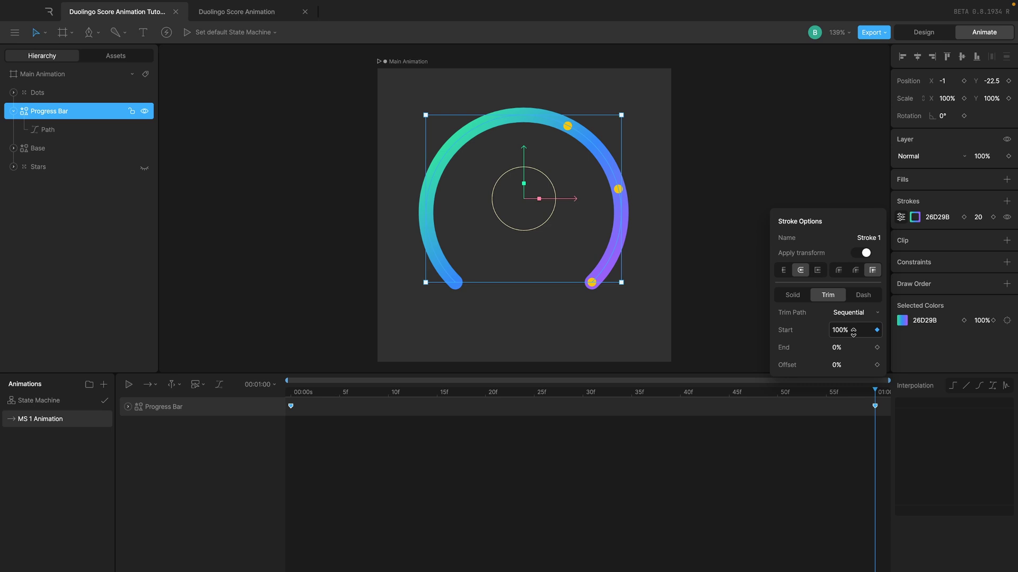
left_click(853, 333)
type("40")
key("Return")
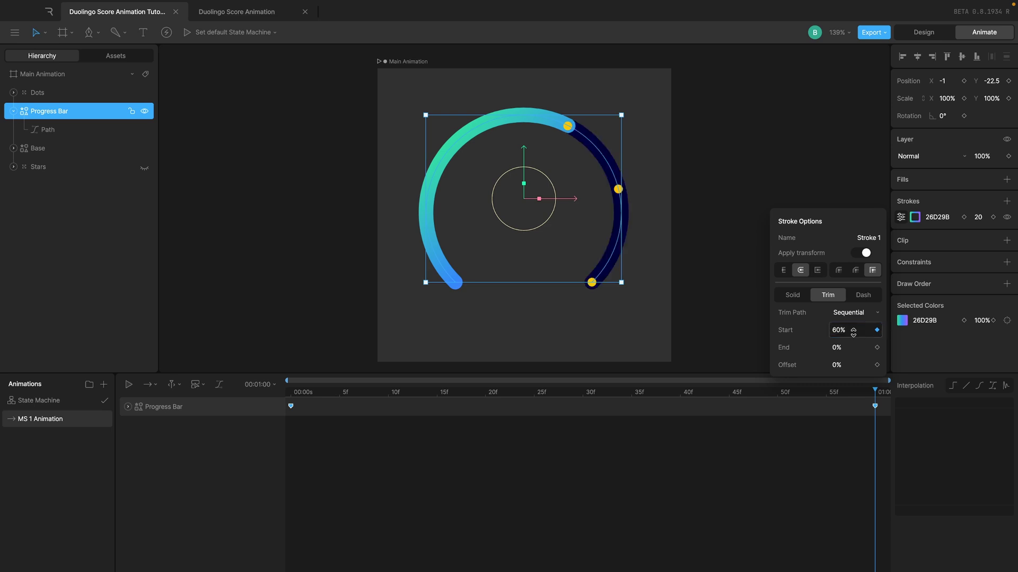
- Play MS 1 Animation from the beginning to check the fill up to the first dot
left_click(715, 479)
left_click_drag(363, 384, 215, 391)
key("space")
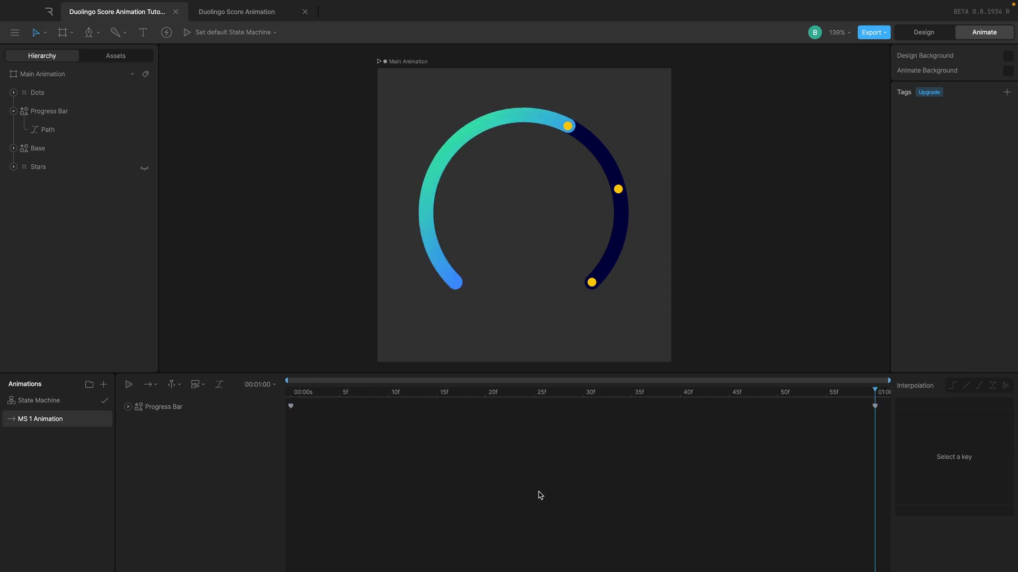
key("space")
key("space")
- Duplicate MS 1 Animation and place the copy below the original in the animations list
left_click(104, 384)
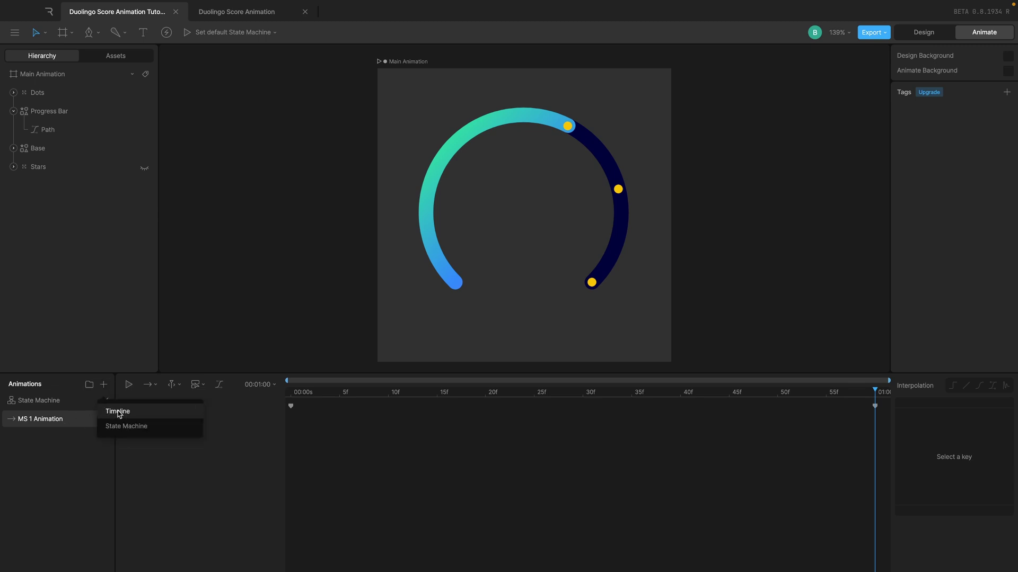
left_click(64, 451)
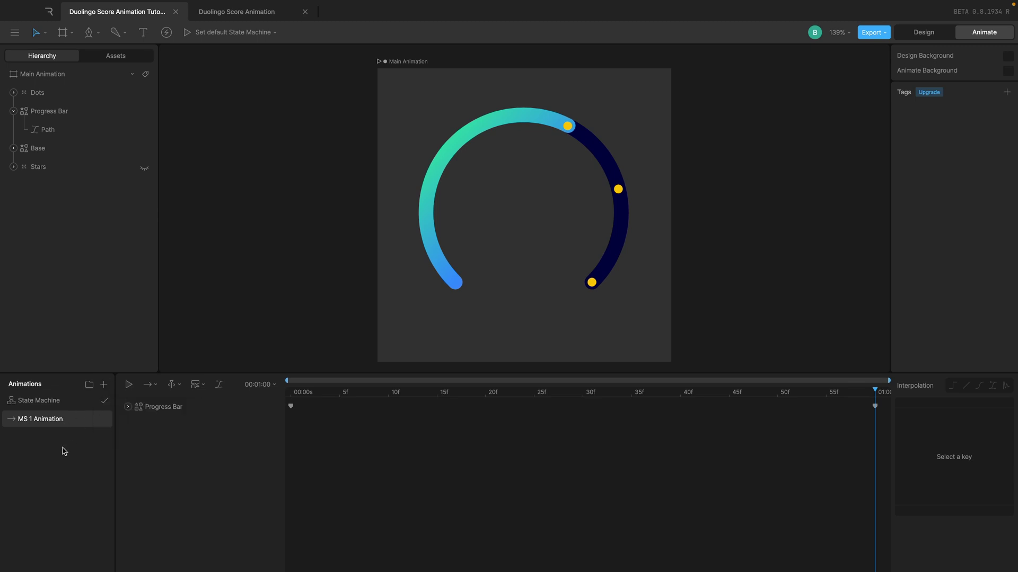
right_click(61, 421)
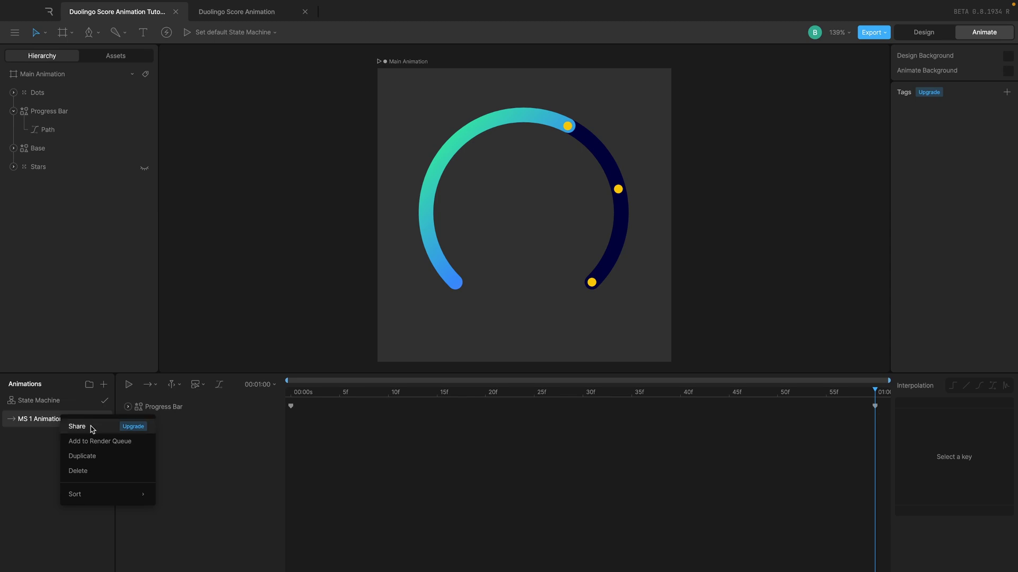
left_click(82, 457)
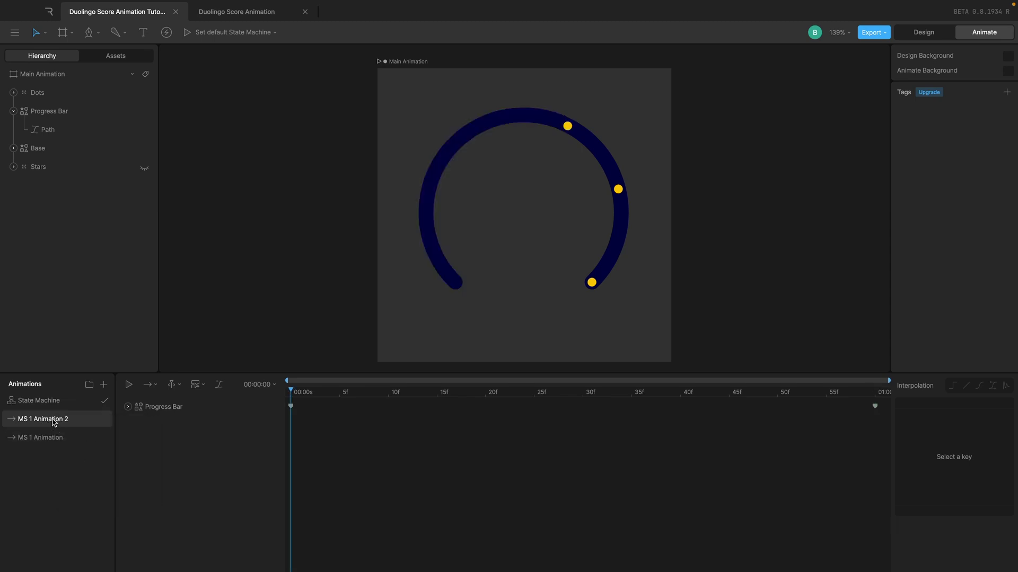
left_click_drag(40, 420, 244, 440)
- Rename the duplicated timeline as MS 2 Animtation
double_click(45, 438)
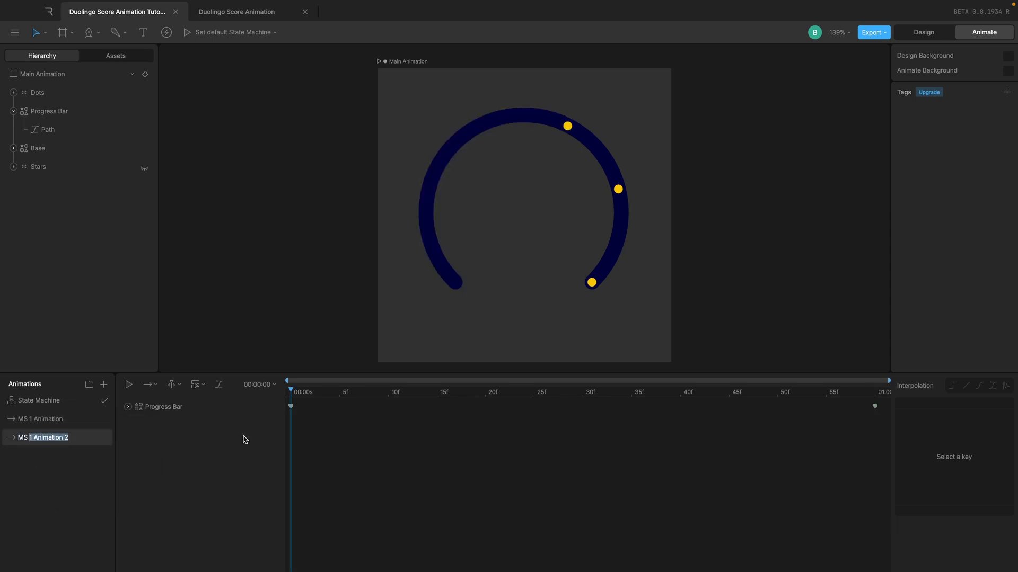
type("2 Animtg")
key("BackSpace")
type("atoiun")
- Set the Progress Bar stroke's trim start to 60% at 00:00:00 in MS 2 Animtation
left_click(215, 407)
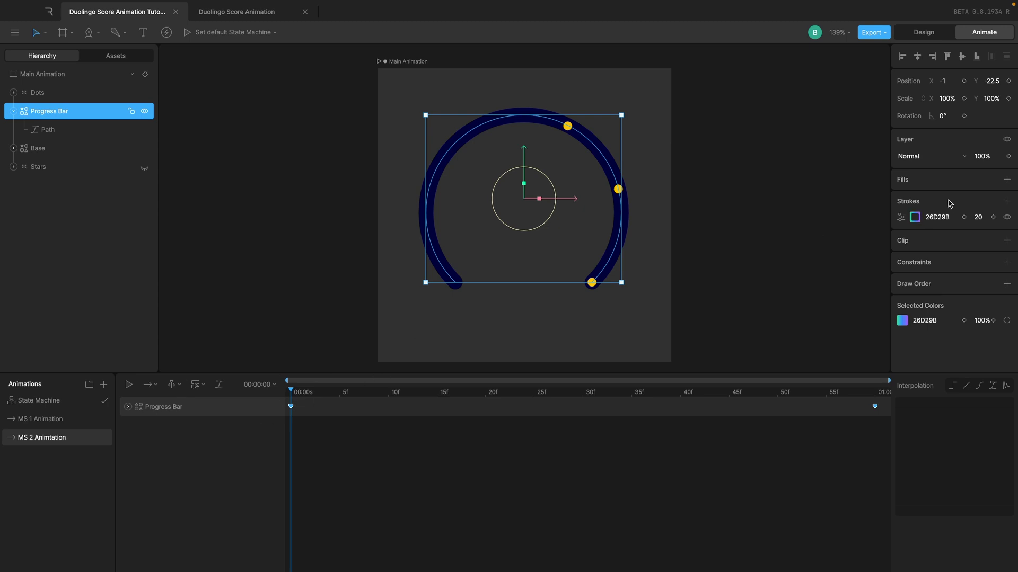
left_click(900, 217)
left_click(848, 330)
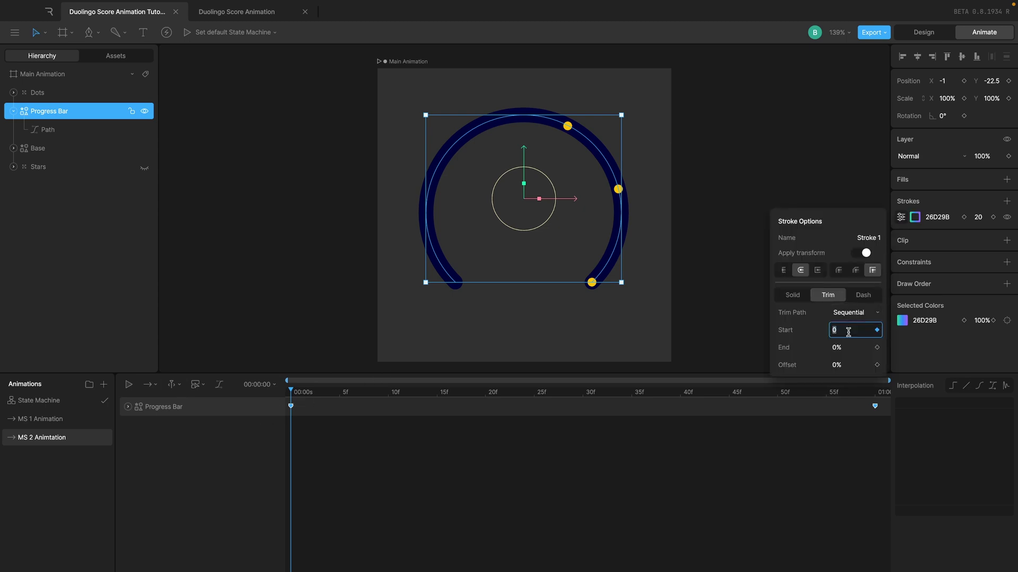
key("Return")
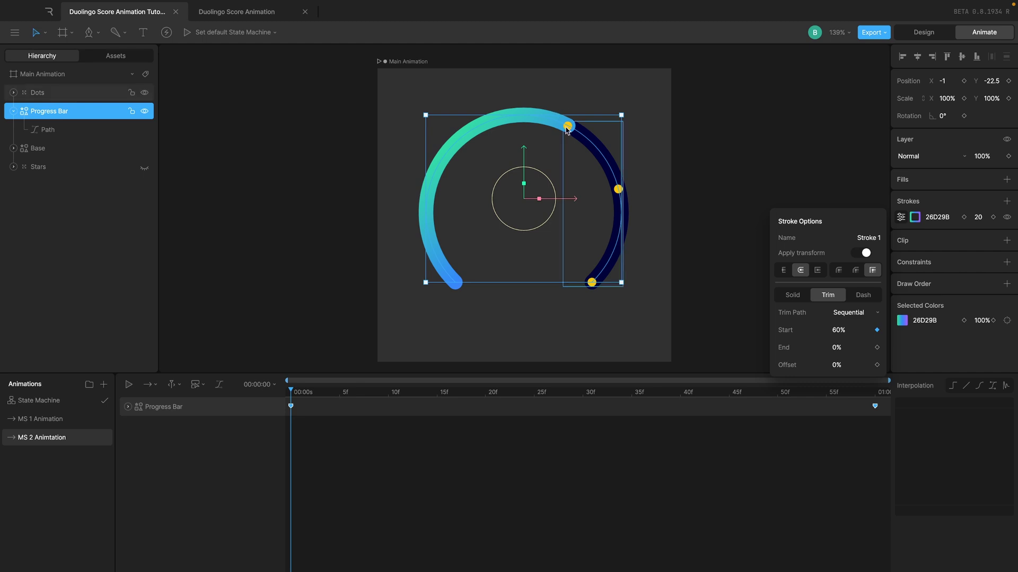
- Set the Progress Bar stroke's trim start to 78% at 00:01:00 so the fill ends at the second dot
left_click_drag(309, 392, 943, 395)
left_click(901, 217)
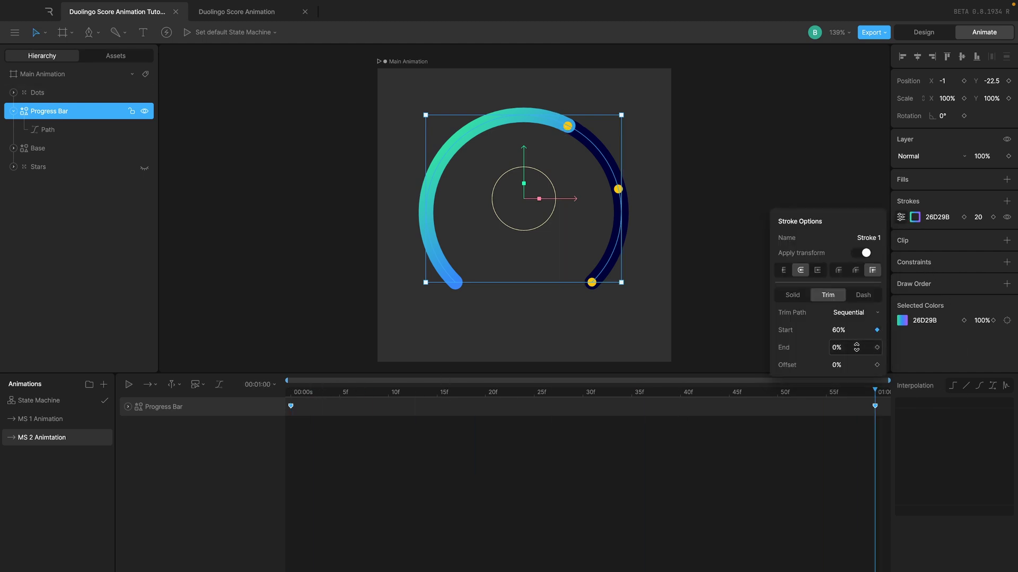
left_click(856, 348)
left_click(853, 330)
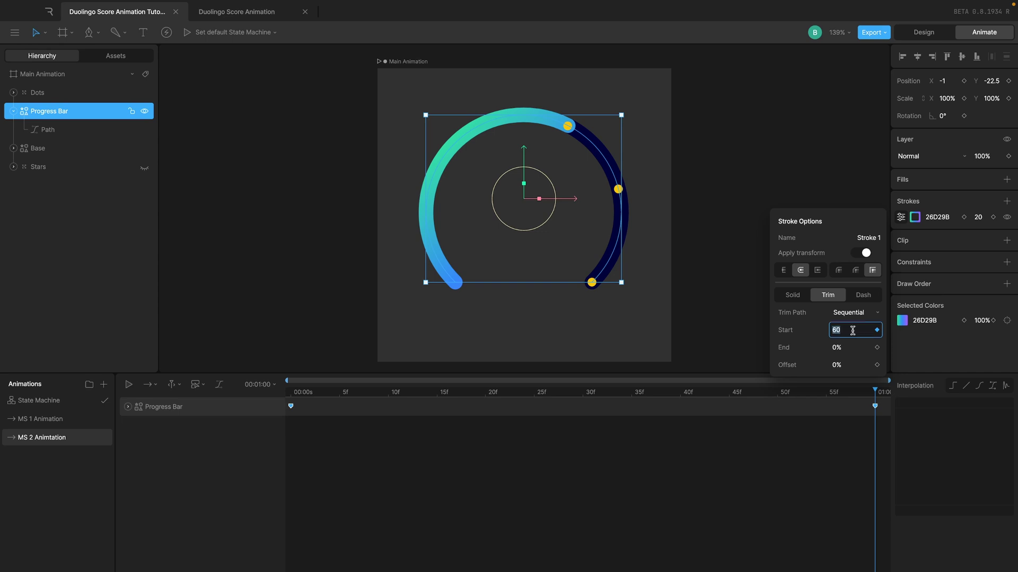
key("Return")
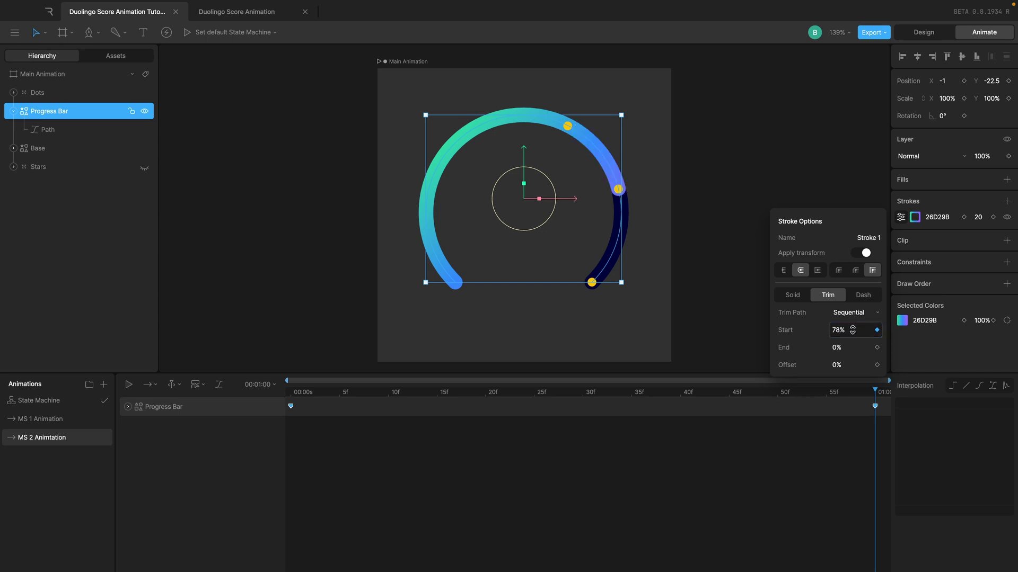
- Play MS 2 Animtation from 00:00:00 to check the fill between the first and second dots
left_click_drag(638, 393, 161, 393)
left_click(419, 493)
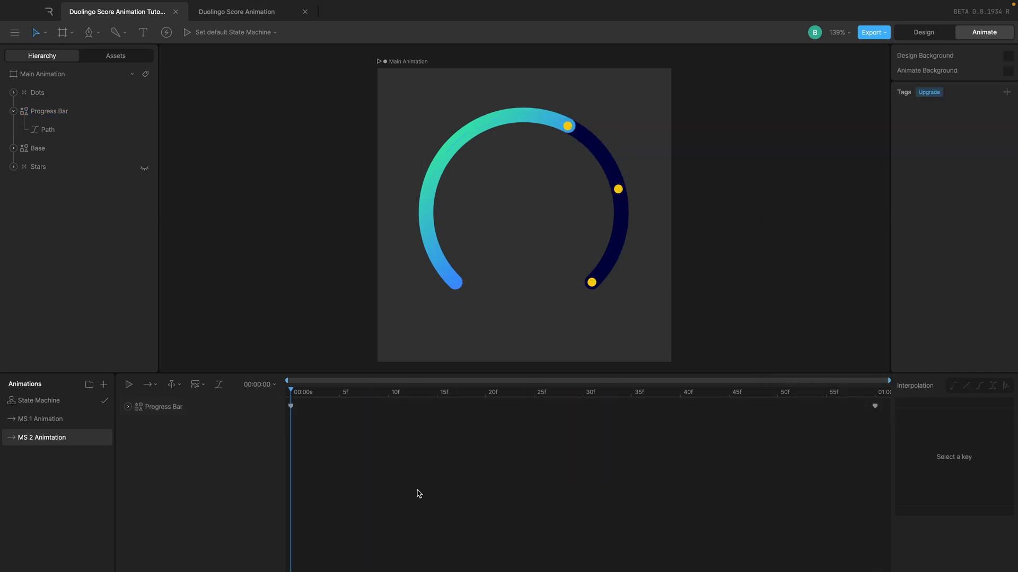
key("space")
key("space")
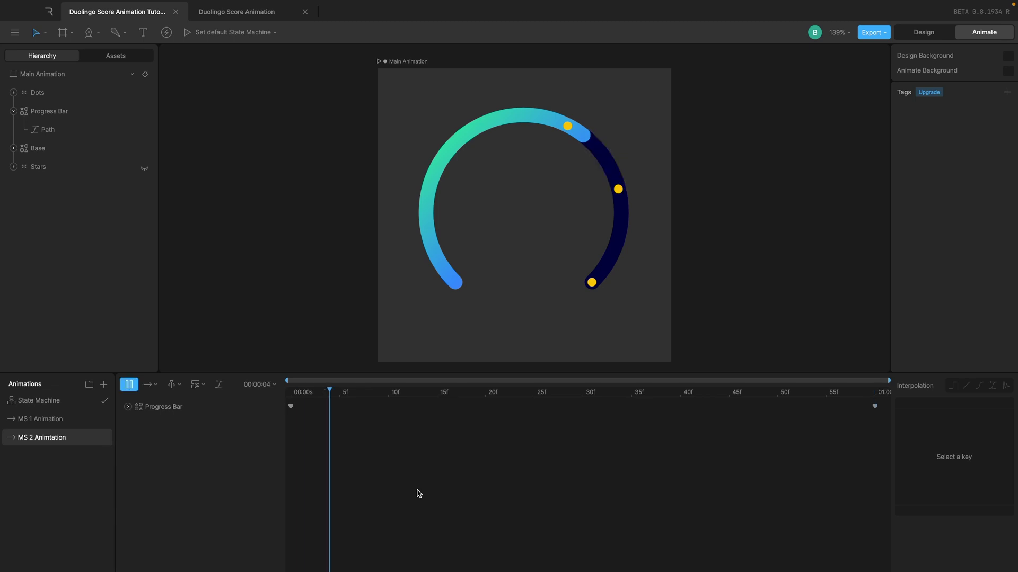
key("space")
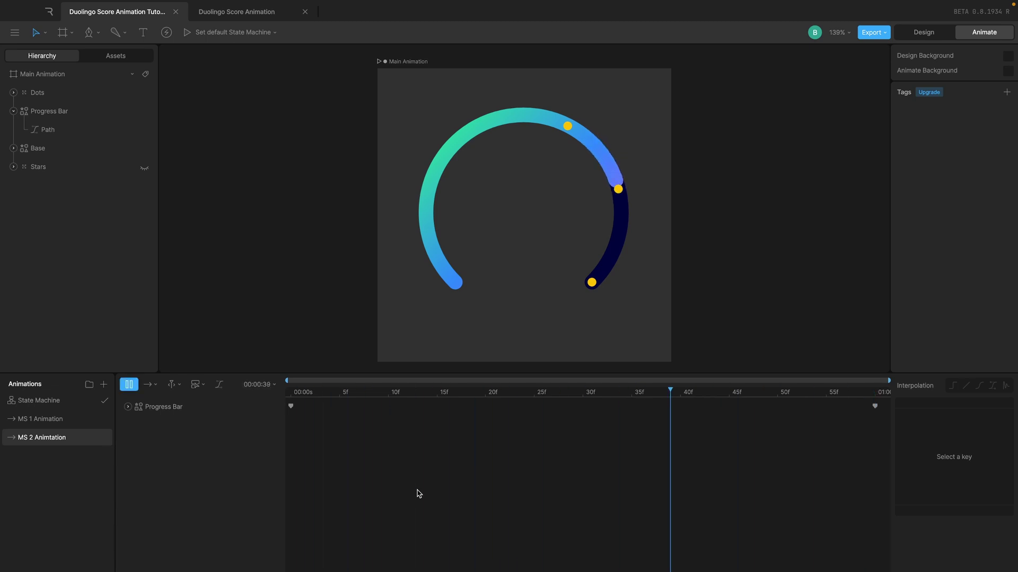
- Replay MS 2 Animtation to check how the fill reaches the second dot
key("space")
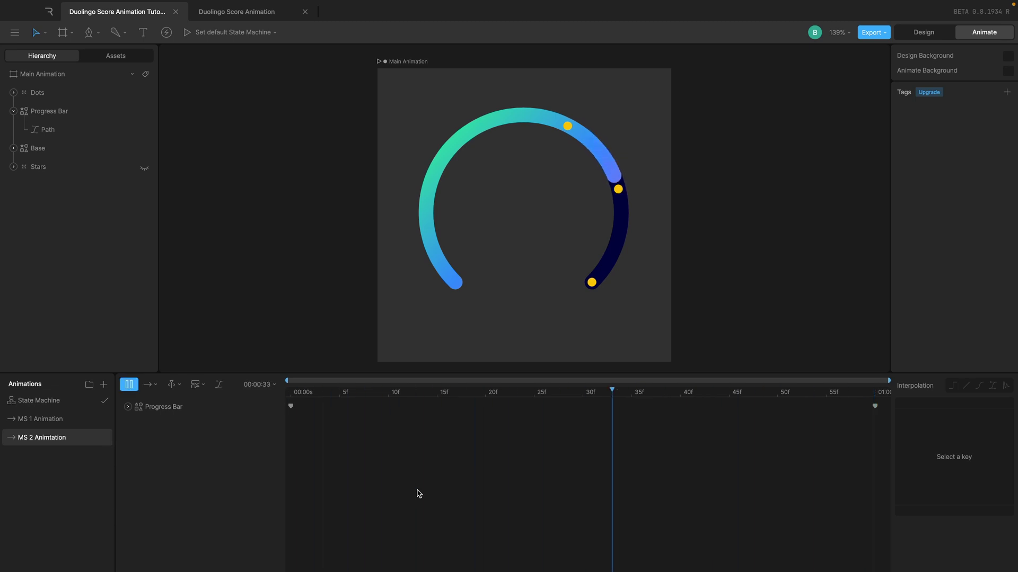
key("space")
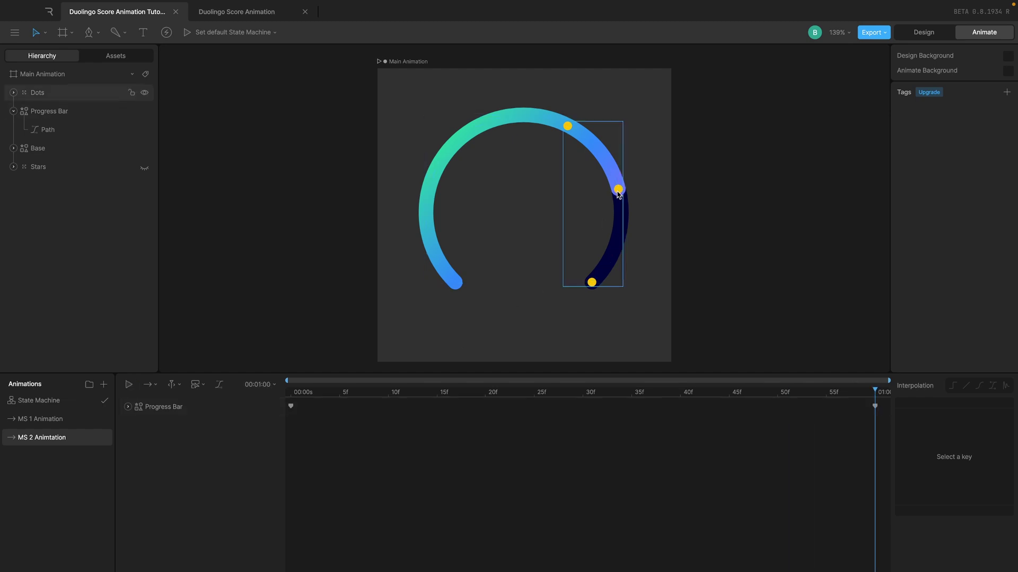
- Duplicate the MS 2 timeline, place the copy below it, and name the two MS 2 Animation and MS 3 Animation
right_click(78, 438)
left_click(116, 478)
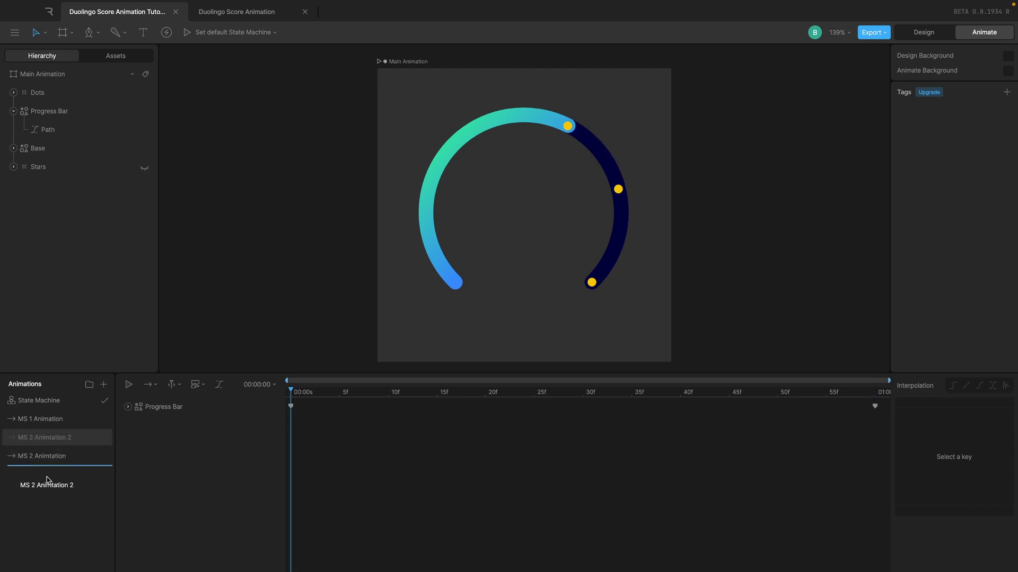
double_click(43, 455)
left_click(34, 455)
key("BackSpace")
type("3")
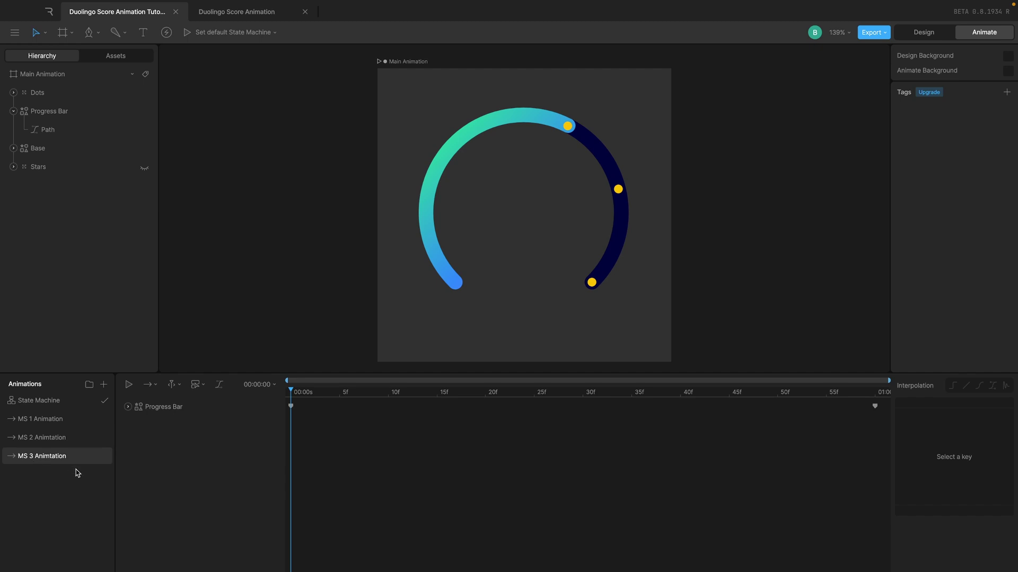
left_click(51, 438)
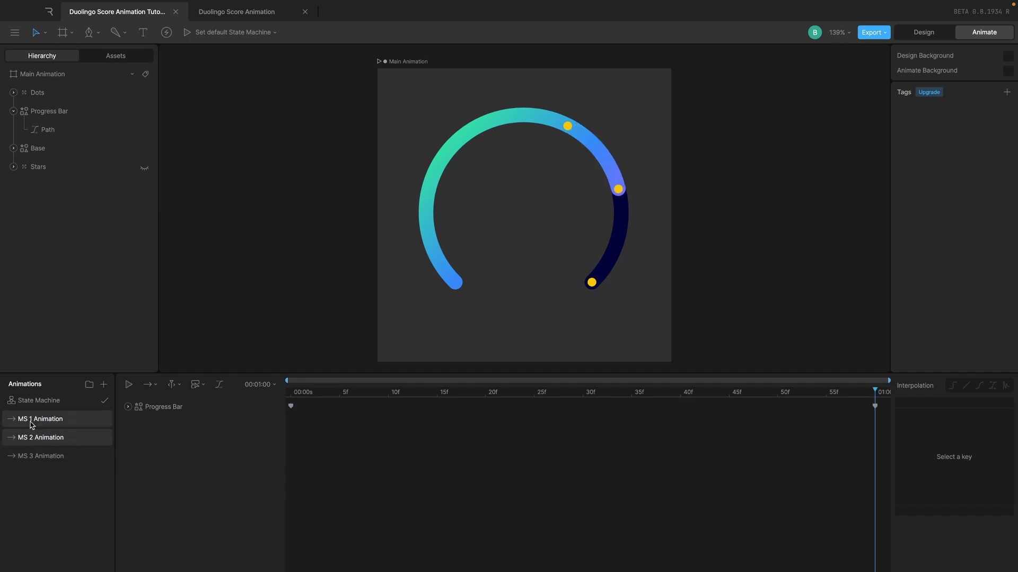
- In MS 3 Animation, set the Progress Bar stroke's trim start to 78% at 00:00:00
left_click(49, 457)
left_click(162, 409)
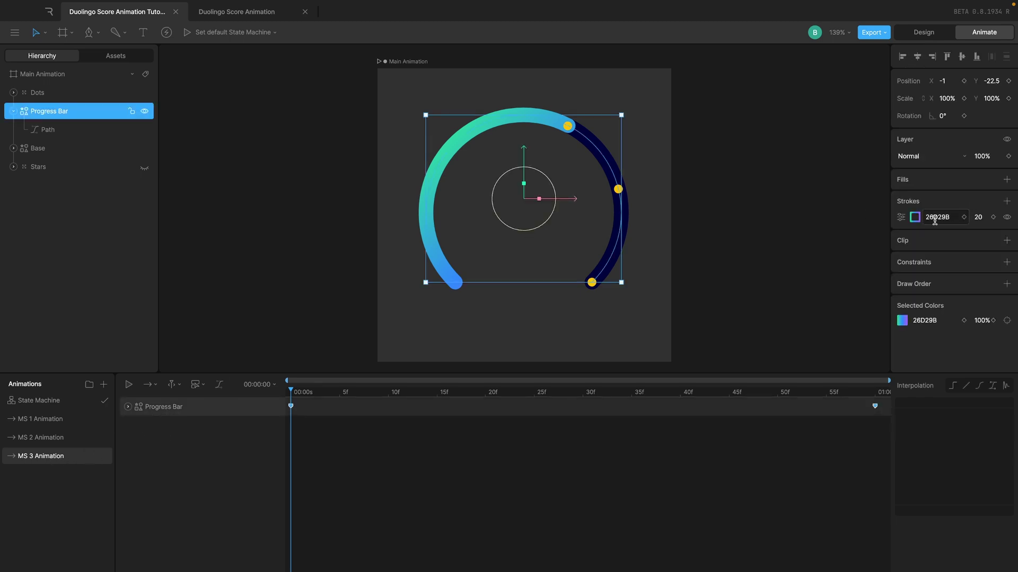
left_click(901, 217)
left_click(848, 331)
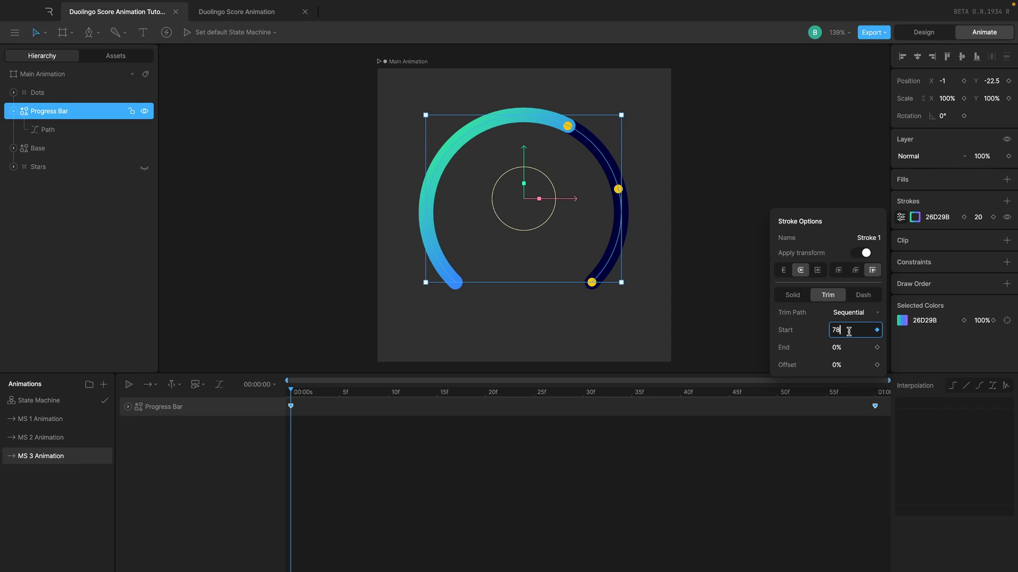
key("Return")
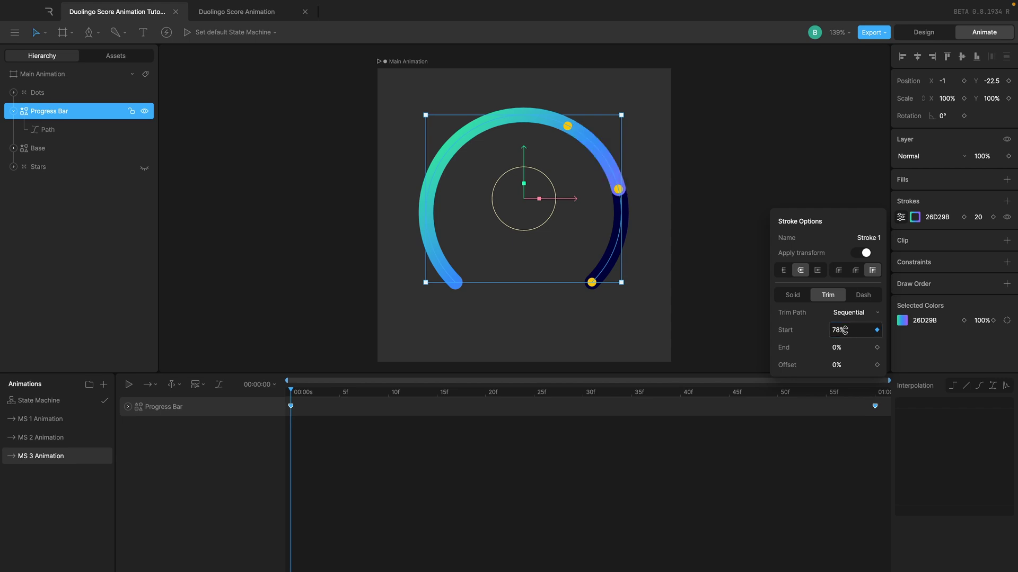
- Set the Progress Bar stroke's trim start to 100% at 00:01:00 in MS 3 Animation
left_click_drag(367, 393, 933, 391)
left_click(900, 216)
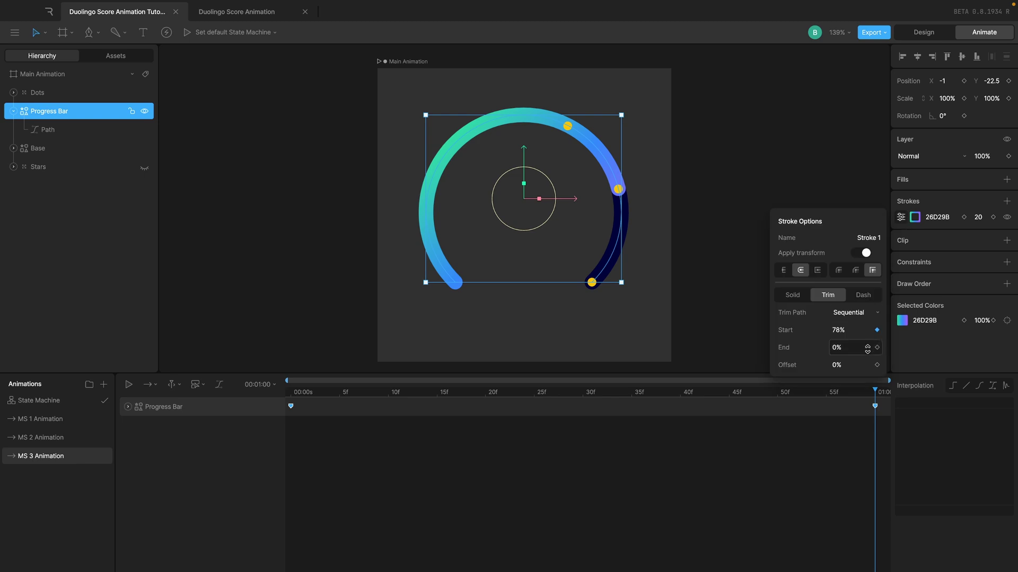
left_click(853, 330)
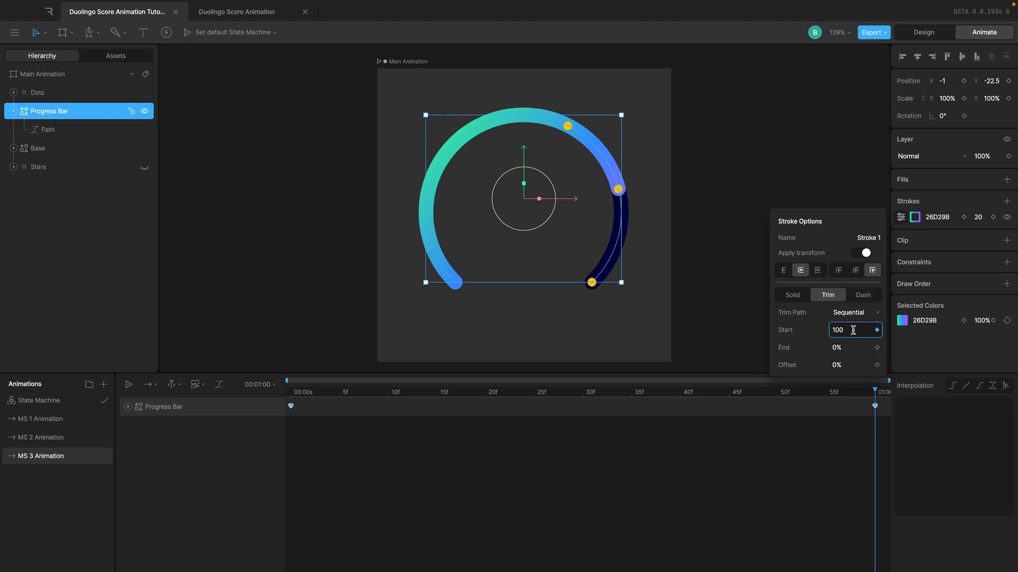
key("Return")
- Play the MS 3, MS 2 and MS 1 timelines in turn to check each milestone's fill
left_click(664, 448)
key("space")
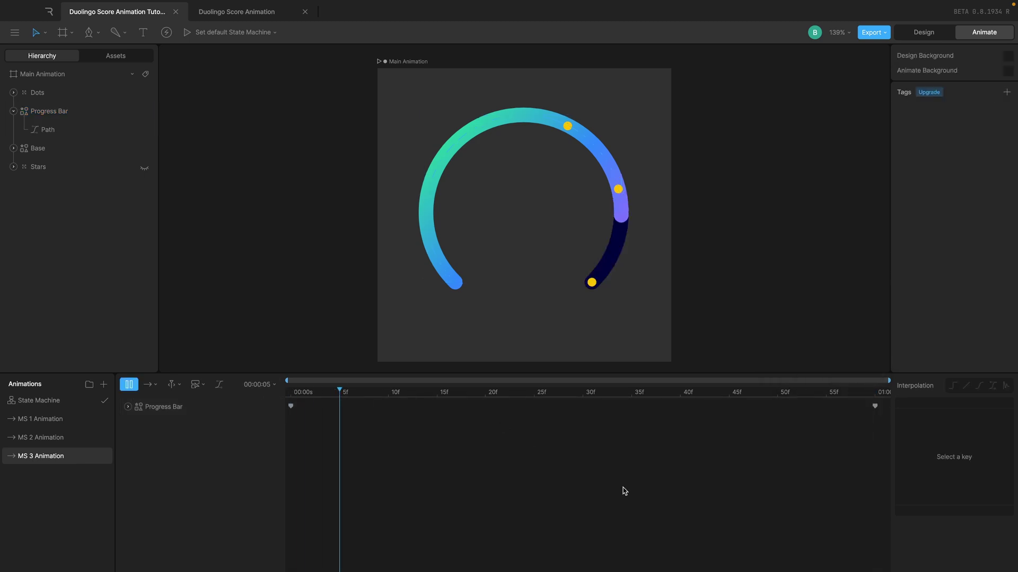
left_click(97, 437)
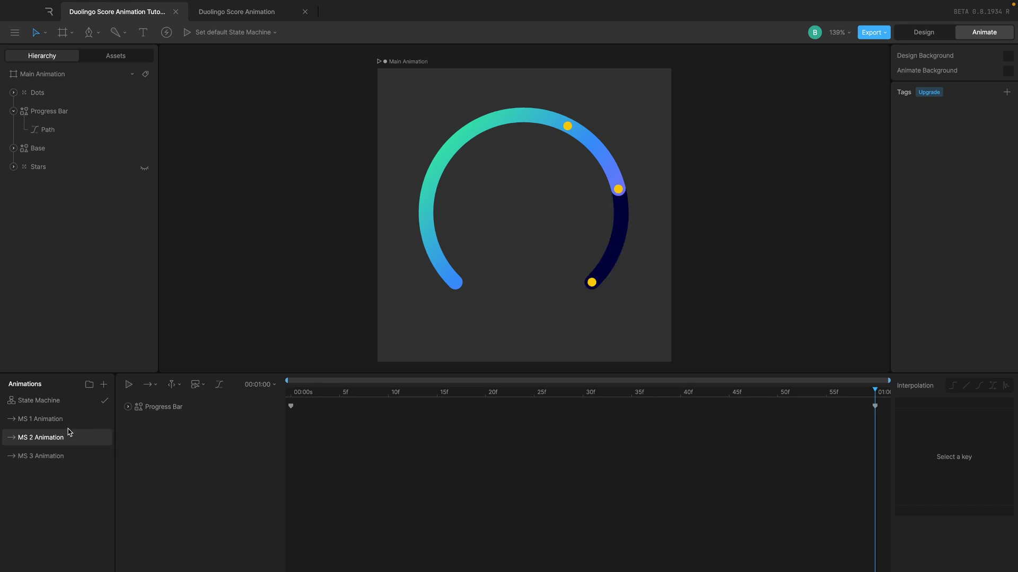
key("space")
left_click(40, 419)
left_click_drag(331, 392, 154, 392)
key("space")
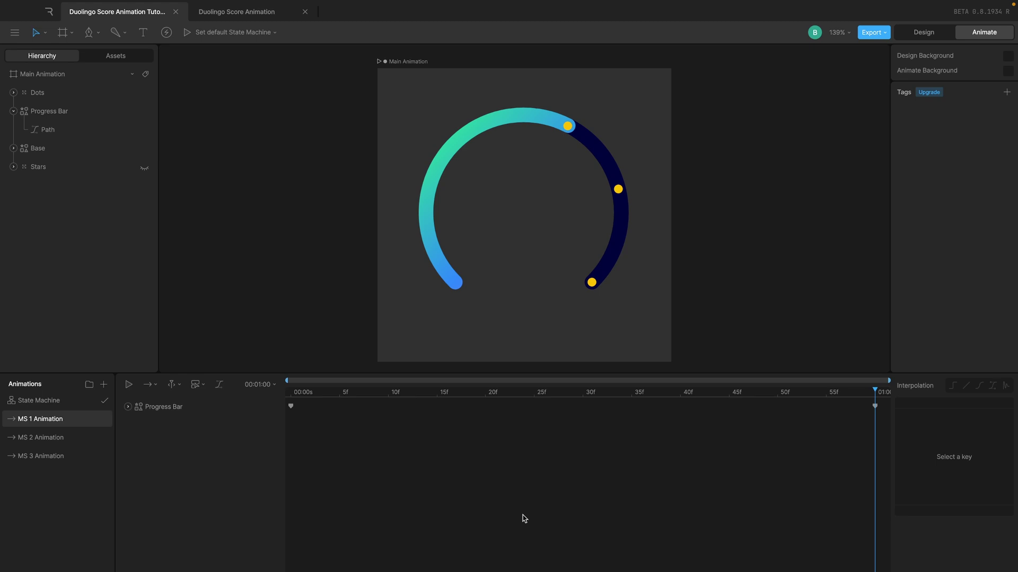
- Review the State Machine graph alongside the three milestone timelines and replay MS 1 Animation
left_click(68, 401)
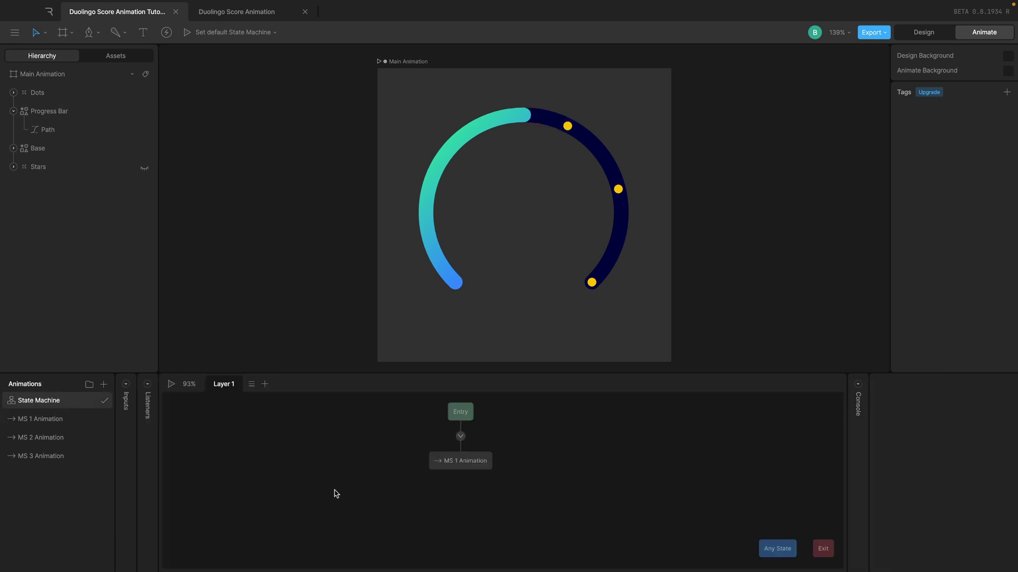
left_click(68, 419)
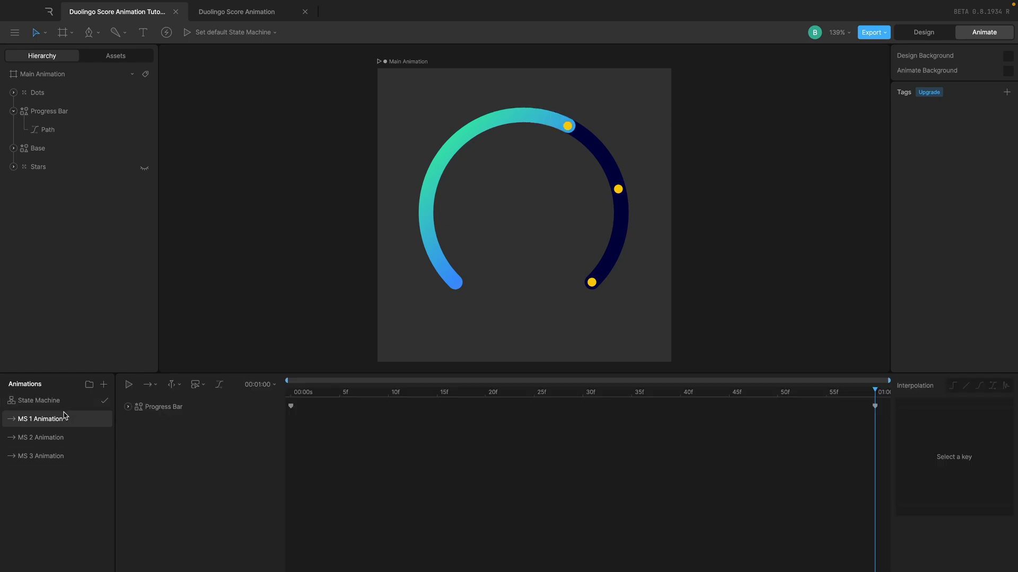
left_click(69, 439)
left_click(74, 455)
left_click(75, 418)
key("space")
left_click(64, 400)
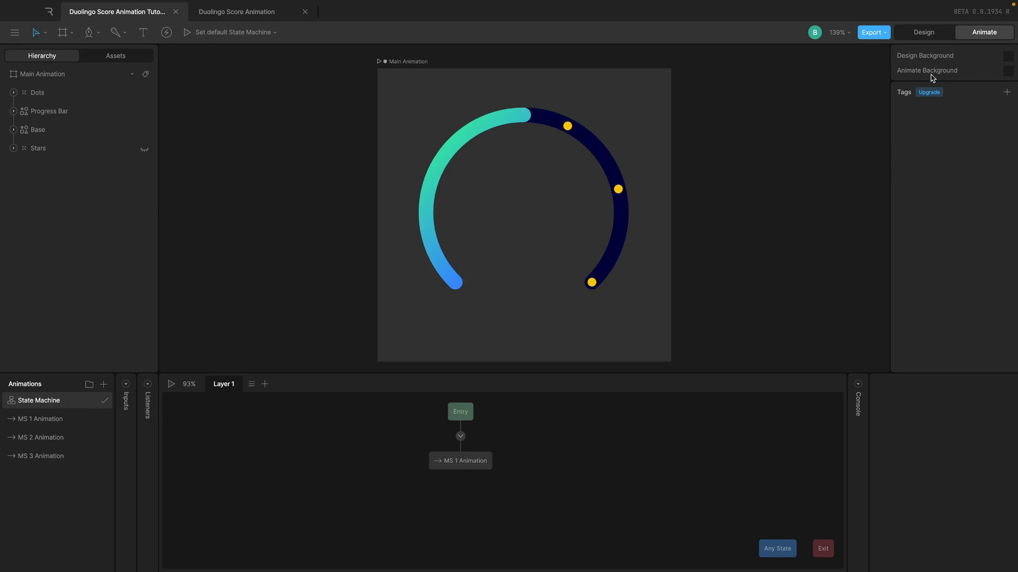
- Return to Design mode and set the Base shape's stroke thickness to 26 for a dark border around the Progress Bar
left_click(916, 36)
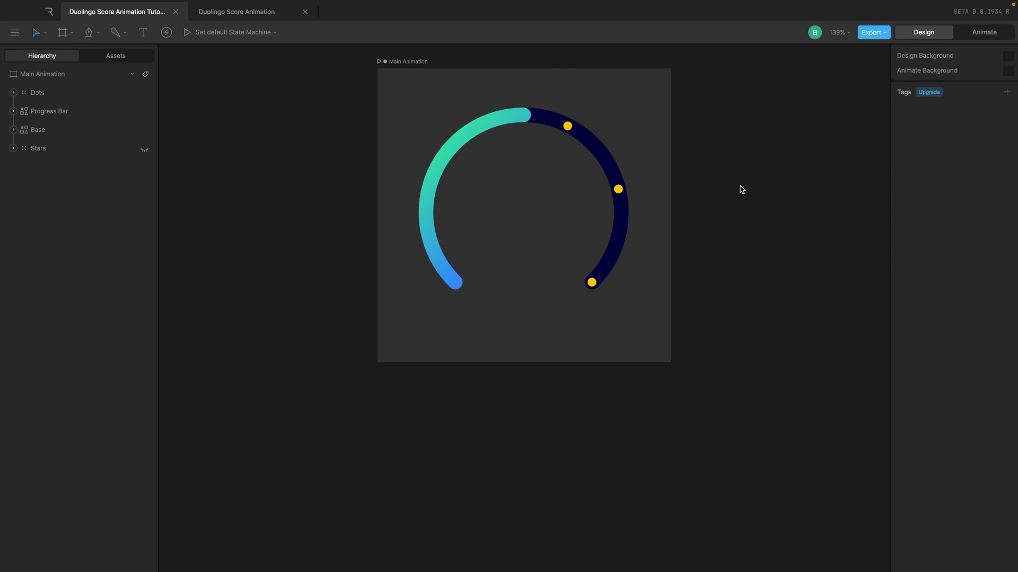
key("f")
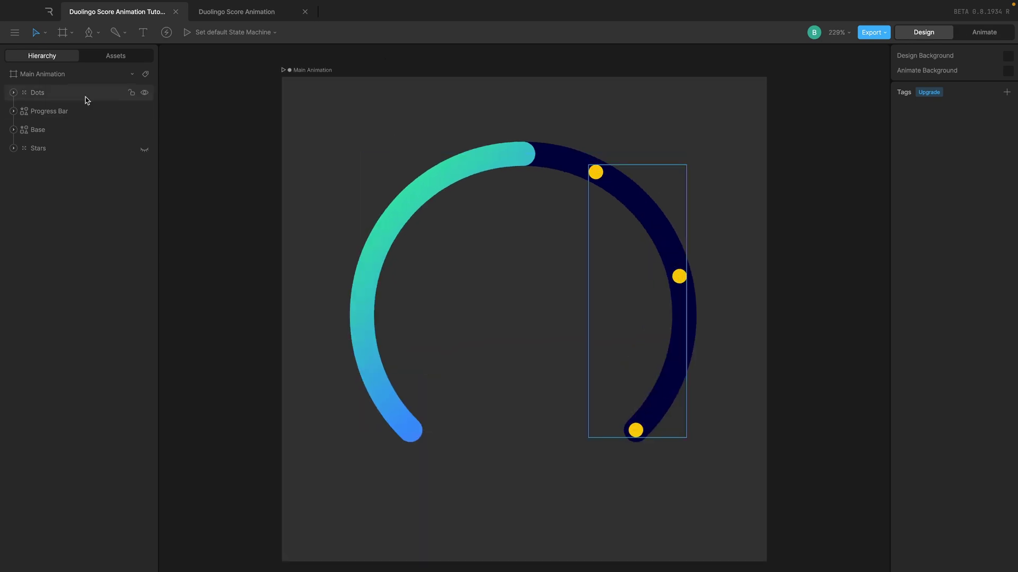
left_click(57, 111)
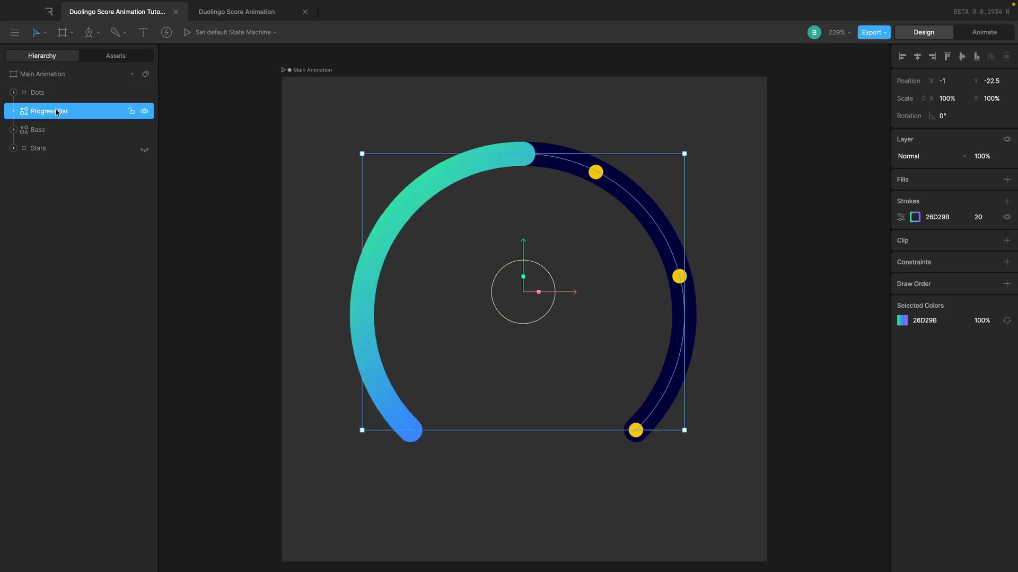
left_click(57, 131)
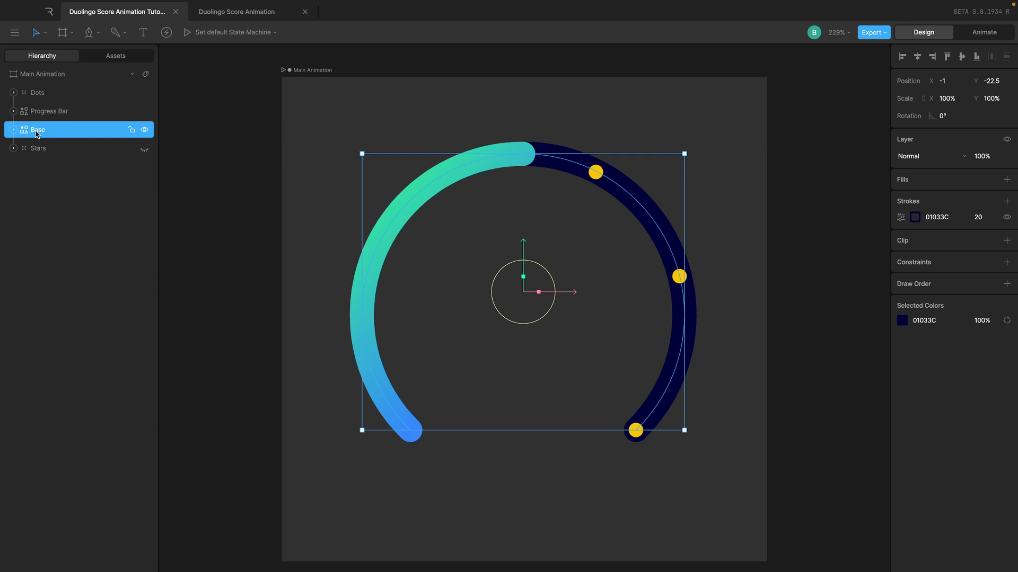
left_click(985, 218)
key("Up")
key("Up")
key("Up")
key("Up")
key("Up")
key("Up")
key("Up")
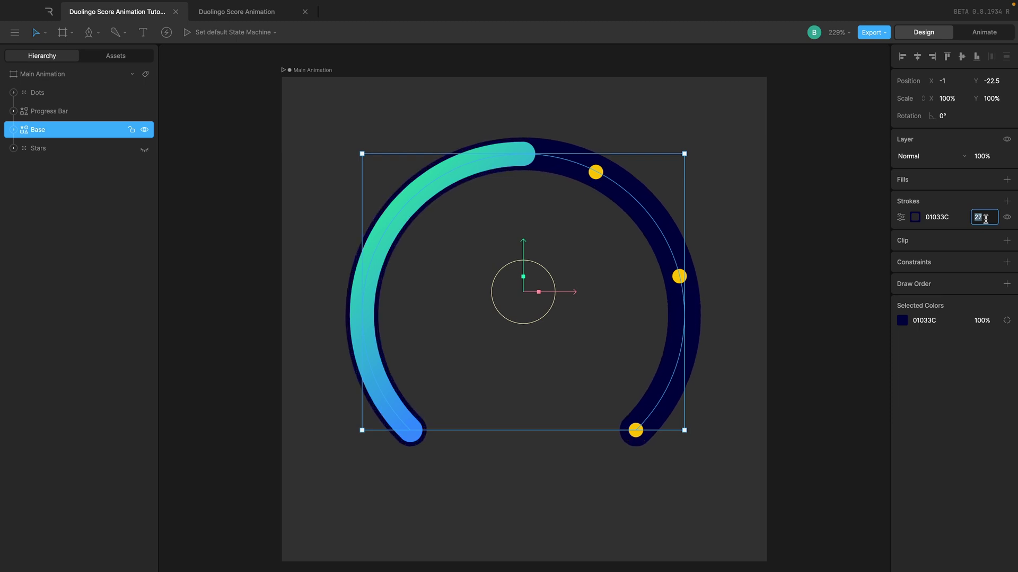
key("Down")
key("Down")
key("Up")
key("Up")
key("Up")
key("Up")
key("Up")
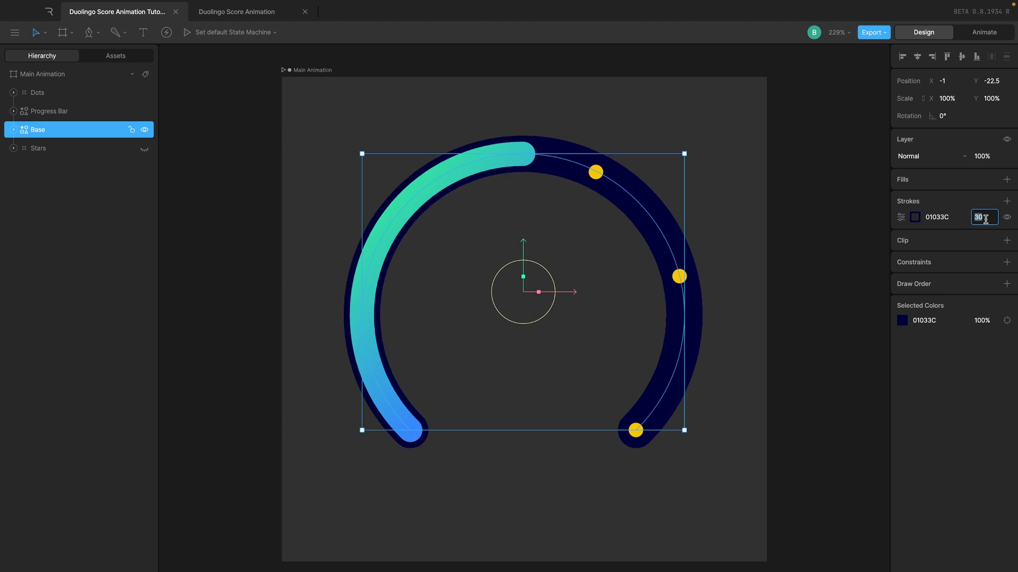
key("Down")
key("Down")
key("Down")
key("Down")
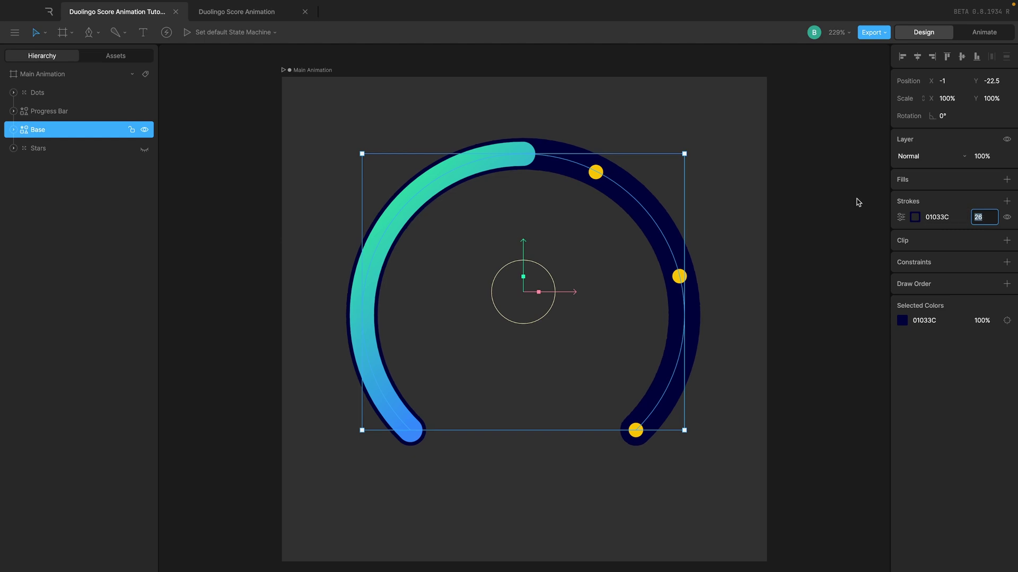
left_click(810, 205)
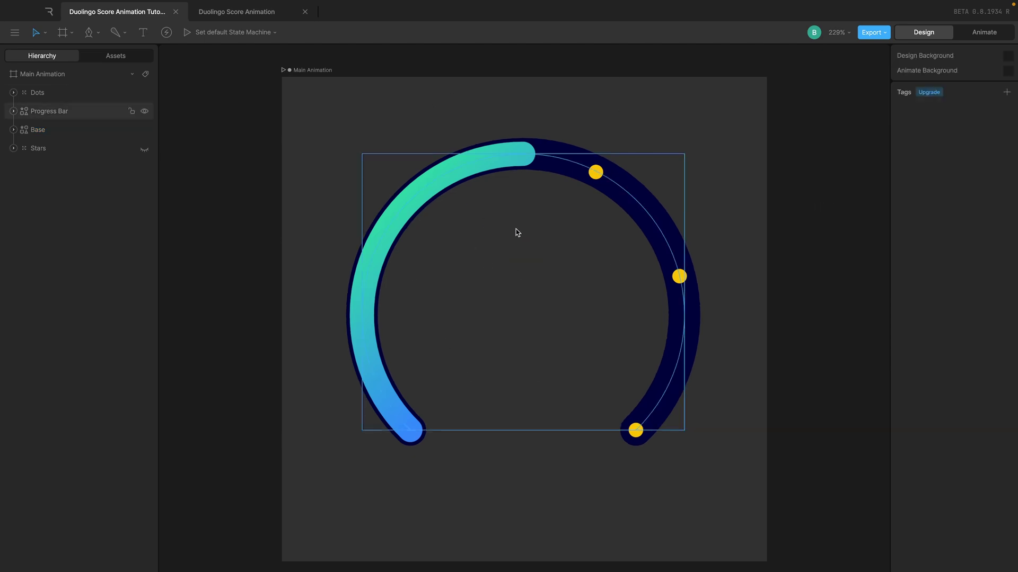
- Switch to the Figma design and copy the Main frame's fill colour code, 263B7F
key("ctrl+Right")
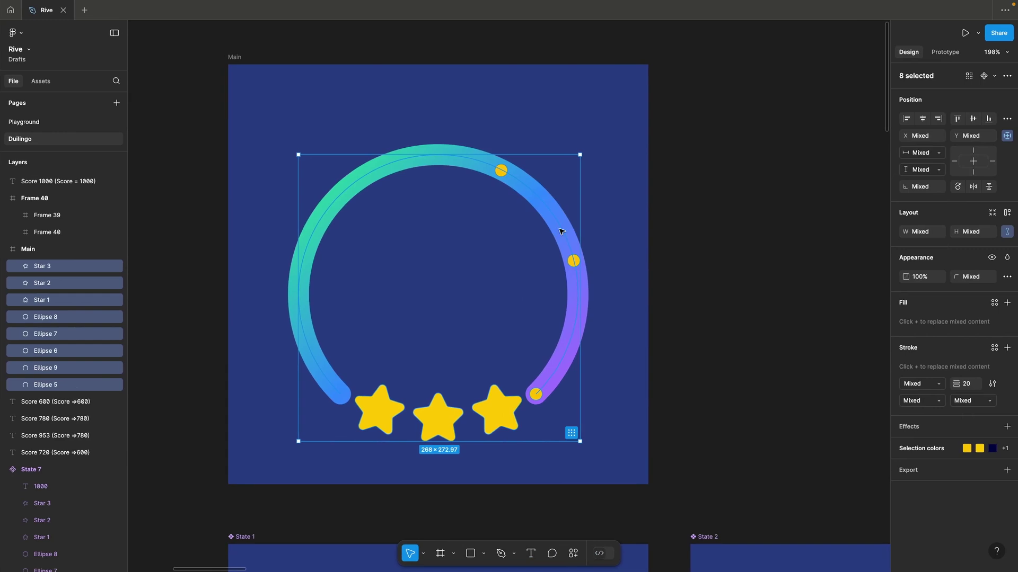
scroll(562, 231, "down", 10)
scroll(527, 288, "up", 2)
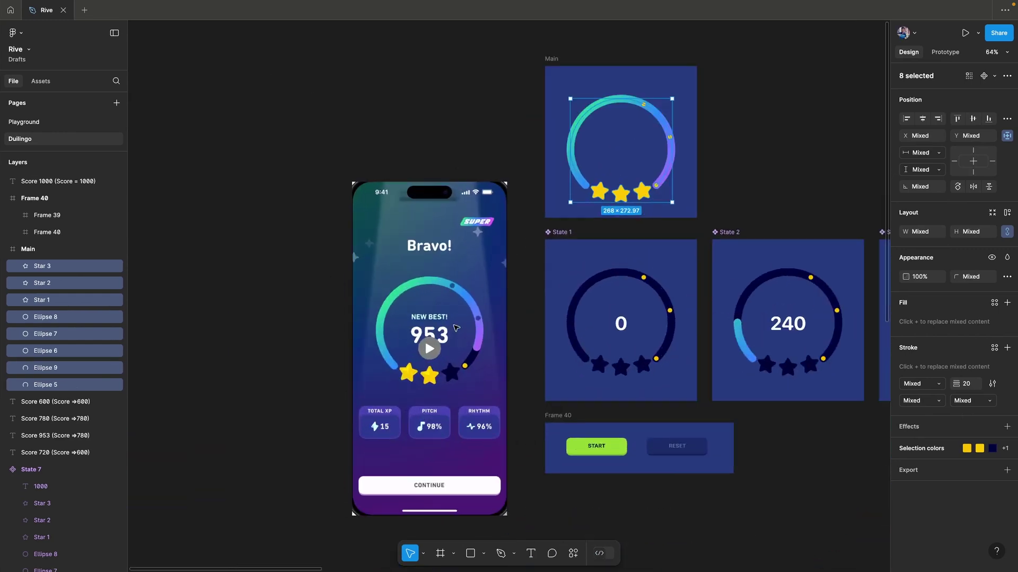
scroll(519, 148, "up", 3)
scroll(519, 148, "right", 3)
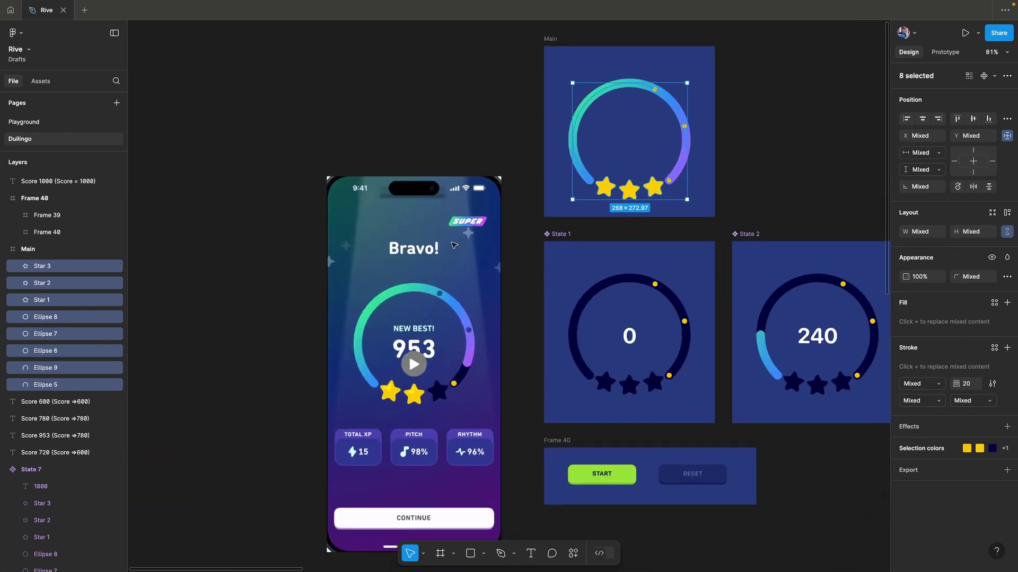
left_click(491, 124)
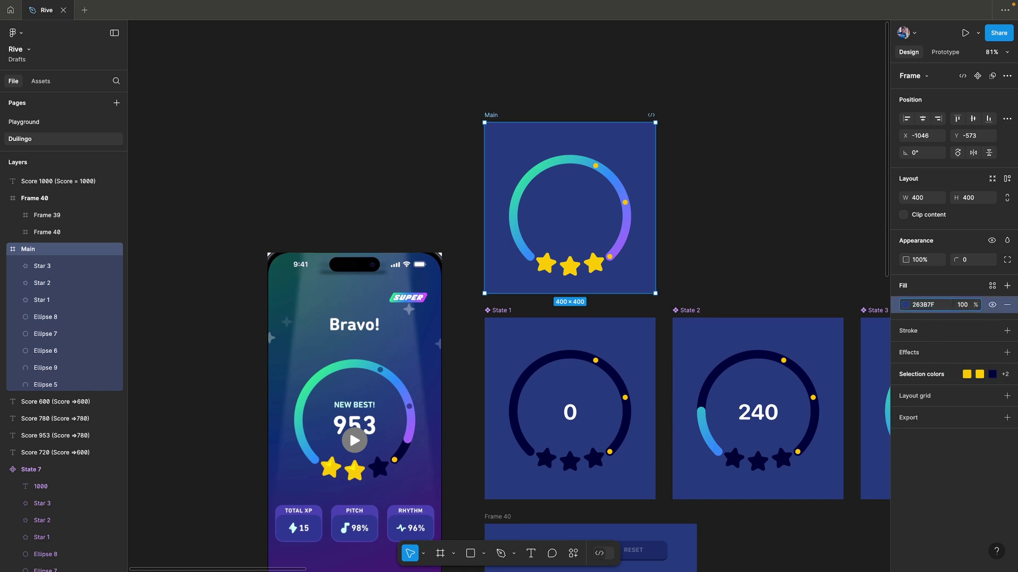
left_click(936, 306)
key("ctrl+c")
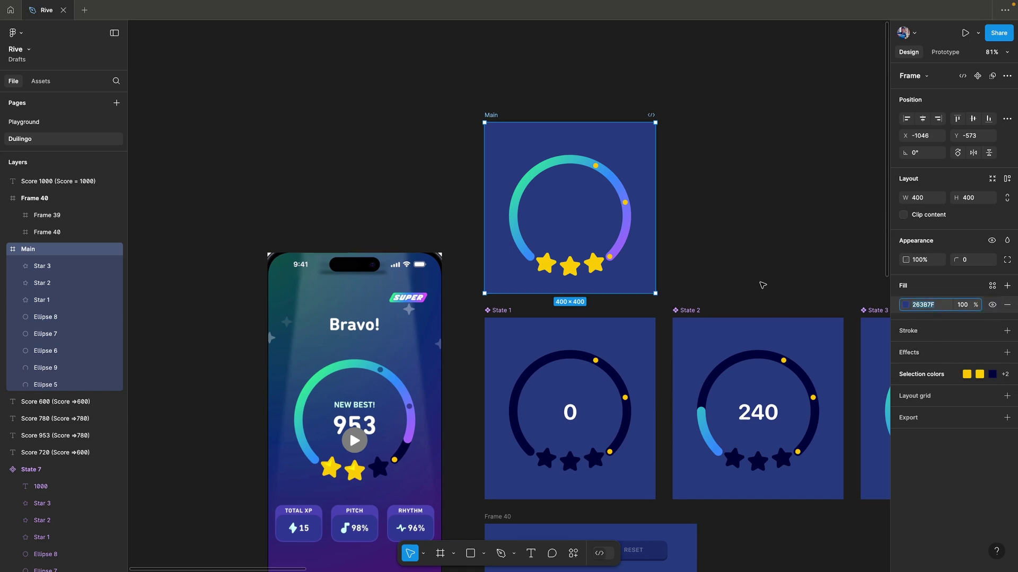
- Switch back to Rive and set the Main Animation artboard's fill colour to the copied 263B7F
key("super+Tab")
left_click(308, 70)
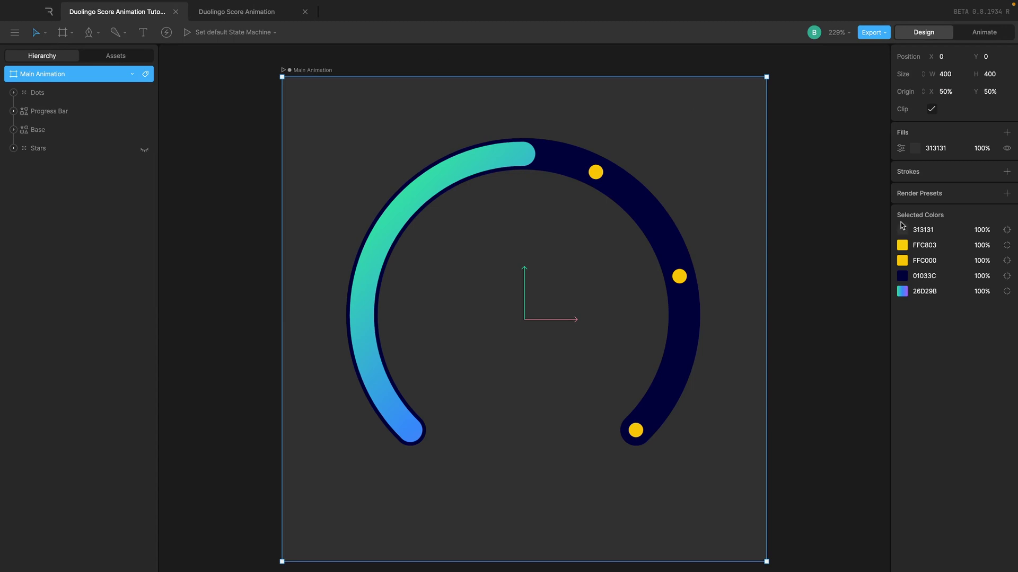
left_click(915, 148)
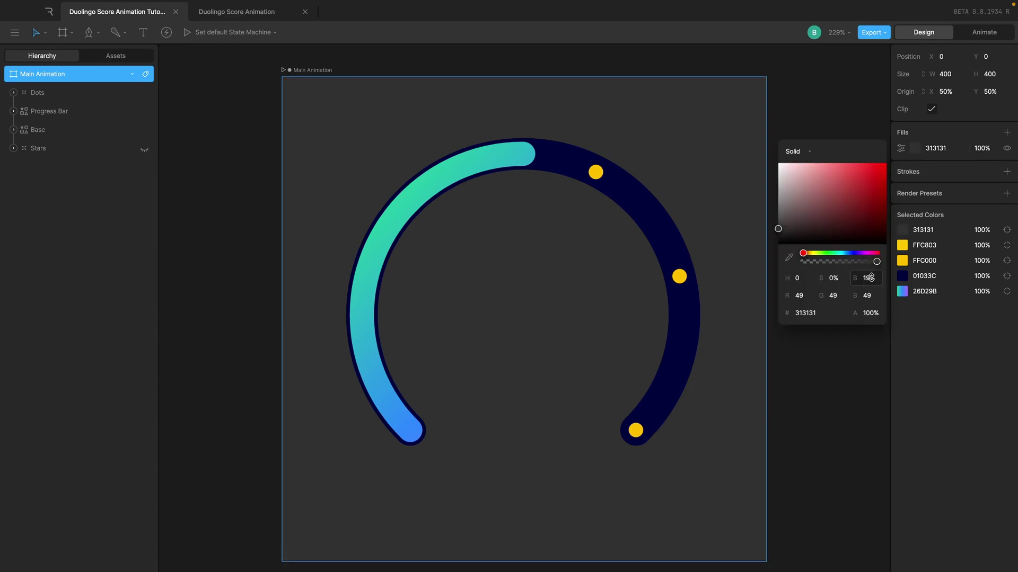
left_click(815, 317)
key("ctrl+v")
key("Return")
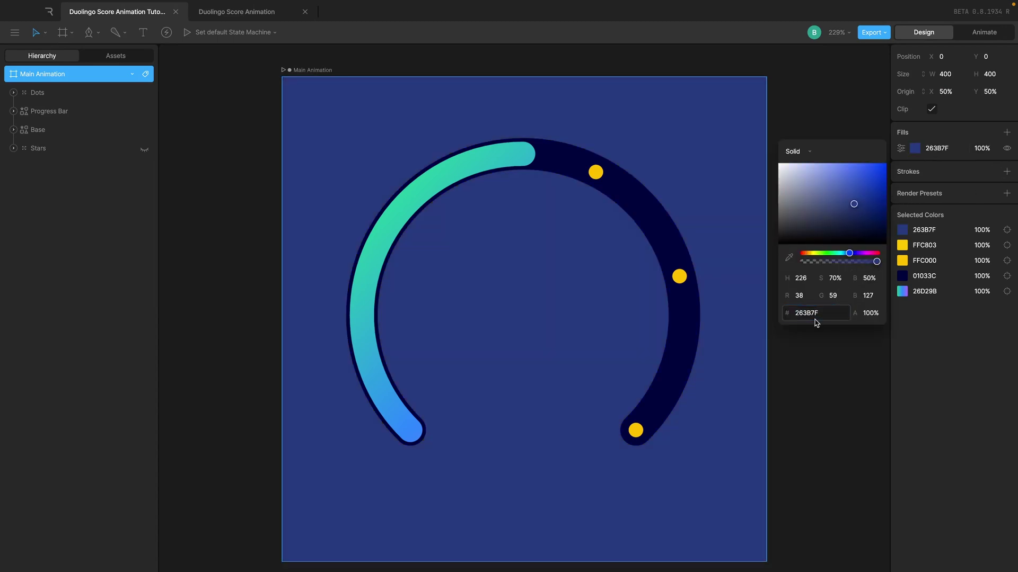
- Change the Main Animation artboard's fill to a linear gradient running vertically from the top-edge centre to the bottom-edge centre
left_click(795, 152)
left_click(793, 166)
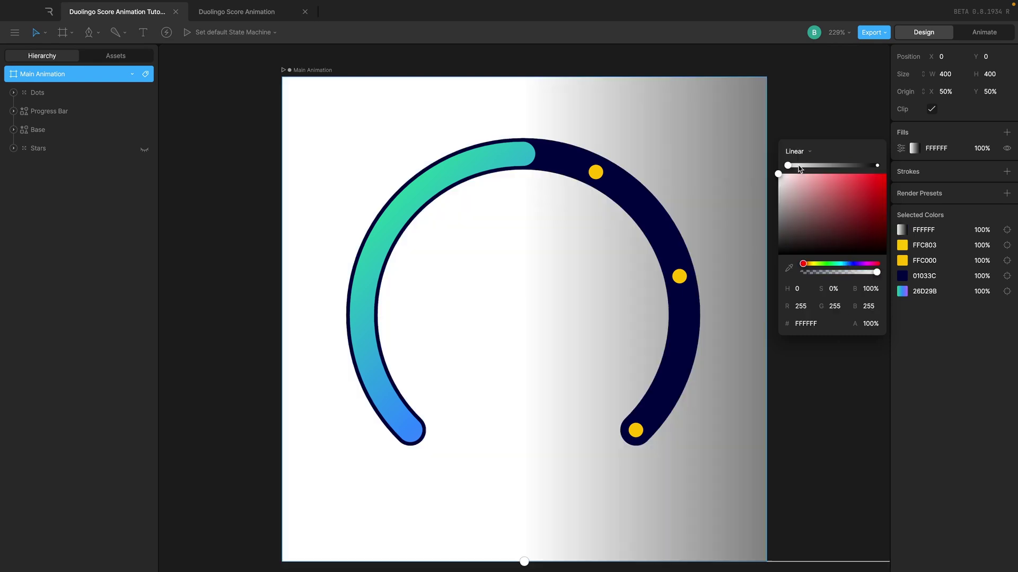
scroll(567, 276, "down", 3)
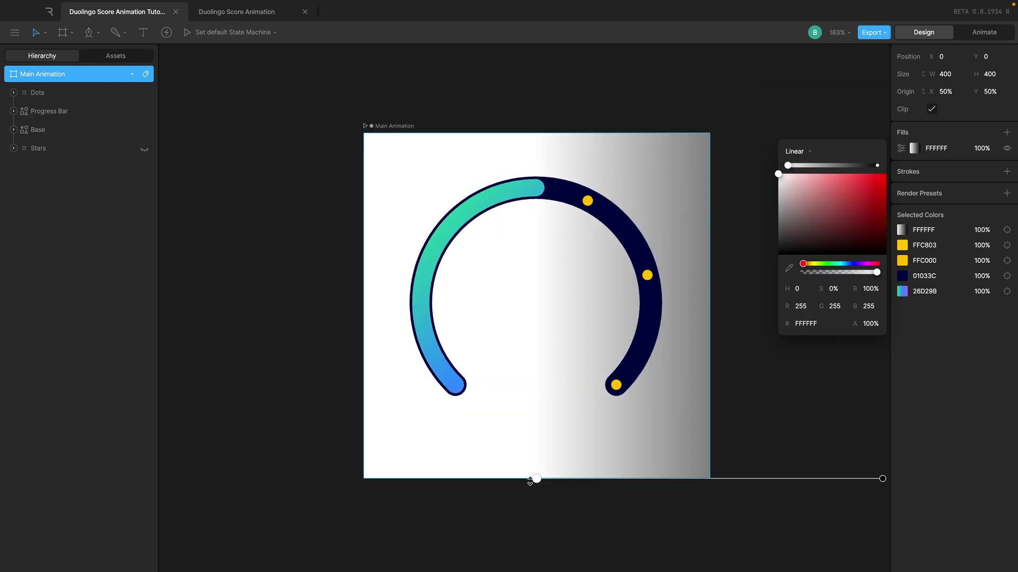
left_click_drag(537, 480, 535, 134)
scroll(540, 196, "down", 2)
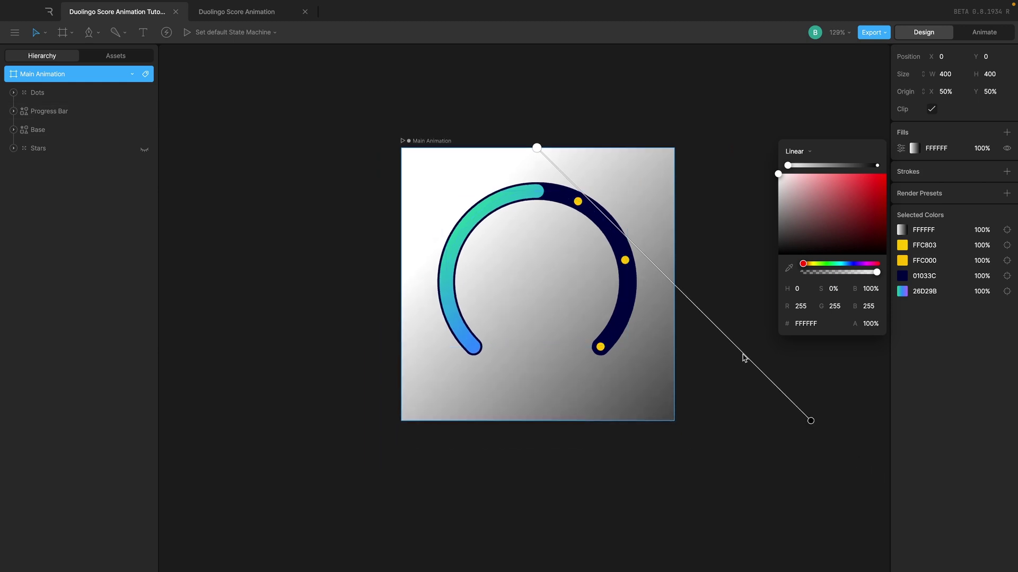
left_click_drag(816, 424, 530, 422)
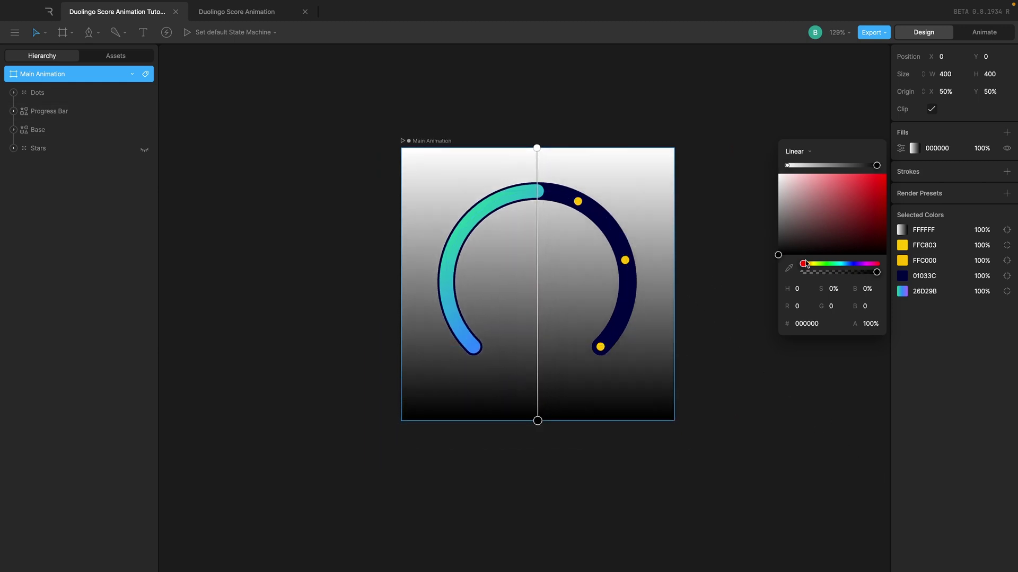
- Apply the copied colour 263B7F to both the end and start stops of the artboard's gradient
left_click(811, 324)
key("ctrl+v")
key("Return")
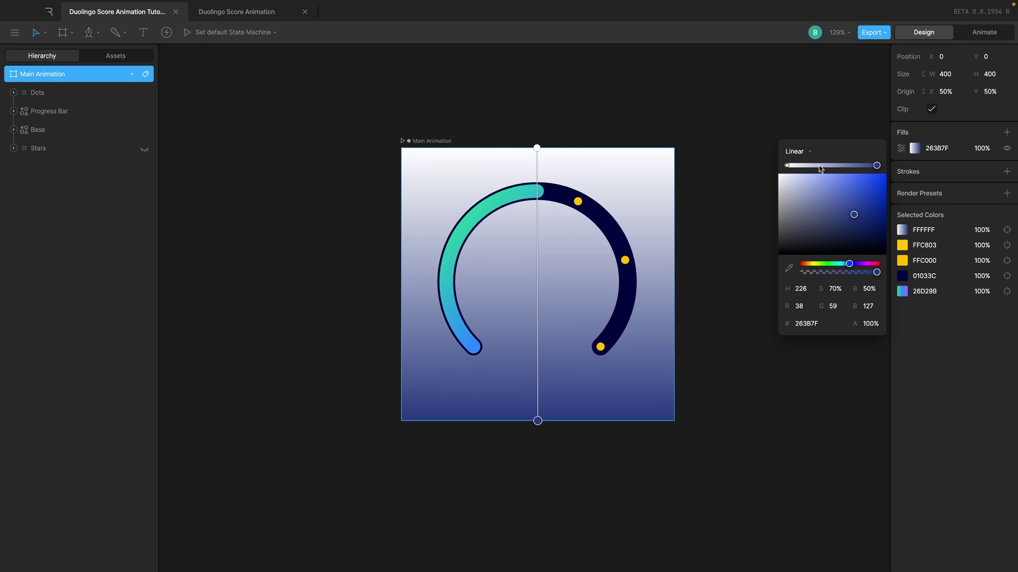
left_click(788, 166)
left_click(835, 323)
key("ctrl+v")
key("Return")
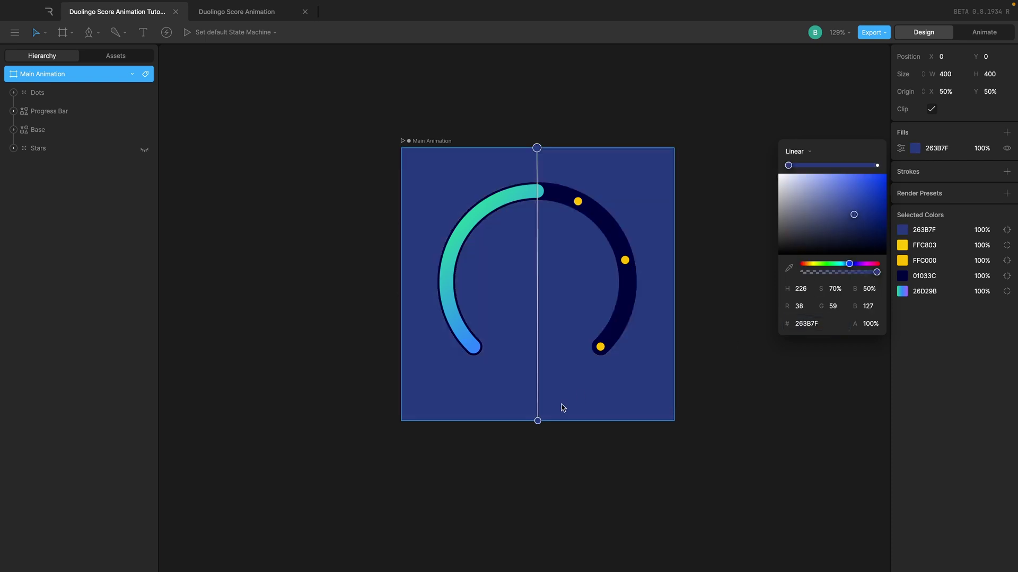
- Select the gradient's lower stop and darken it by reducing its brightness to about 33%, keeping the hue and saturation
left_click(538, 421)
left_click_drag(854, 217, 854, 219)
left_click_drag(872, 291, 876, 298)
left_click(869, 288)
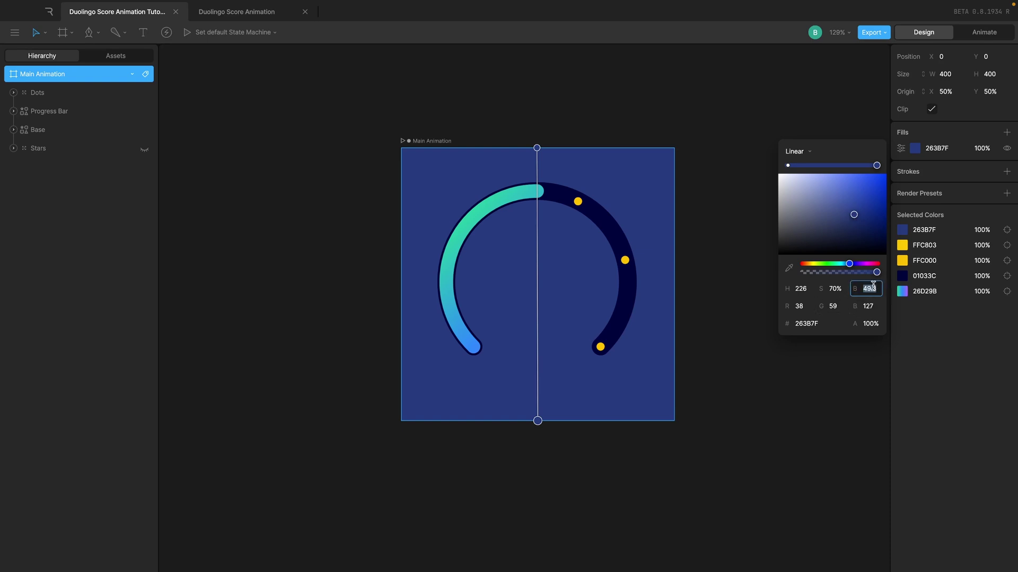
key("Down")
key("Down")
key("Down")
key("Down")
key("Down")
key("Down")
key("Down")
key("Down")
key("Down")
key("Down")
key("Down")
key("Down")
key("Down")
key("Down")
key("Down")
key("Down")
key("Down")
key("Down")
key("Down")
key("Down")
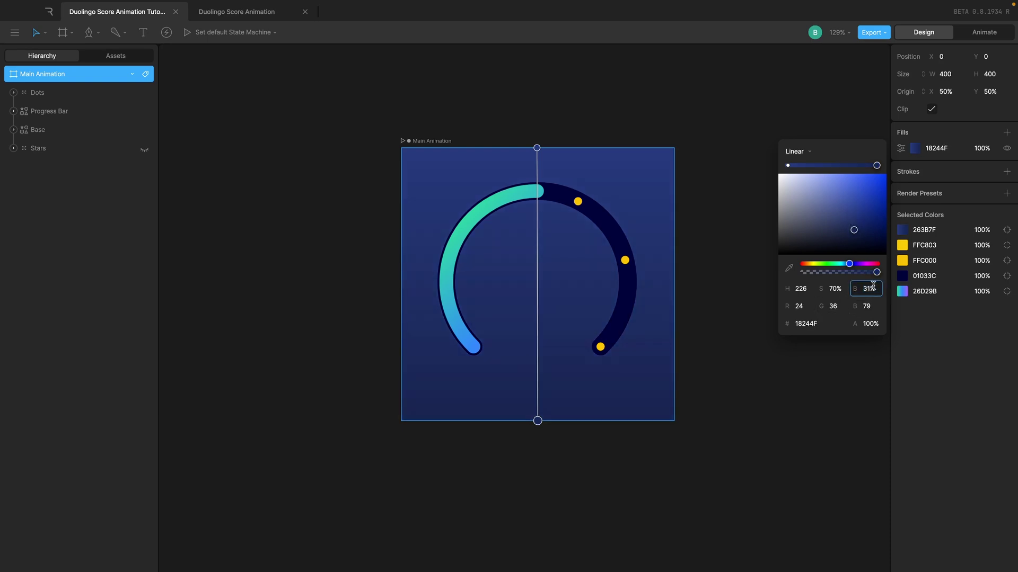
key("Up")
key("Up")
key("Down")
key("Down")
key("Down")
key("Down")
key("Up")
key("Up")
key("Up")
key("Up")
key("Up")
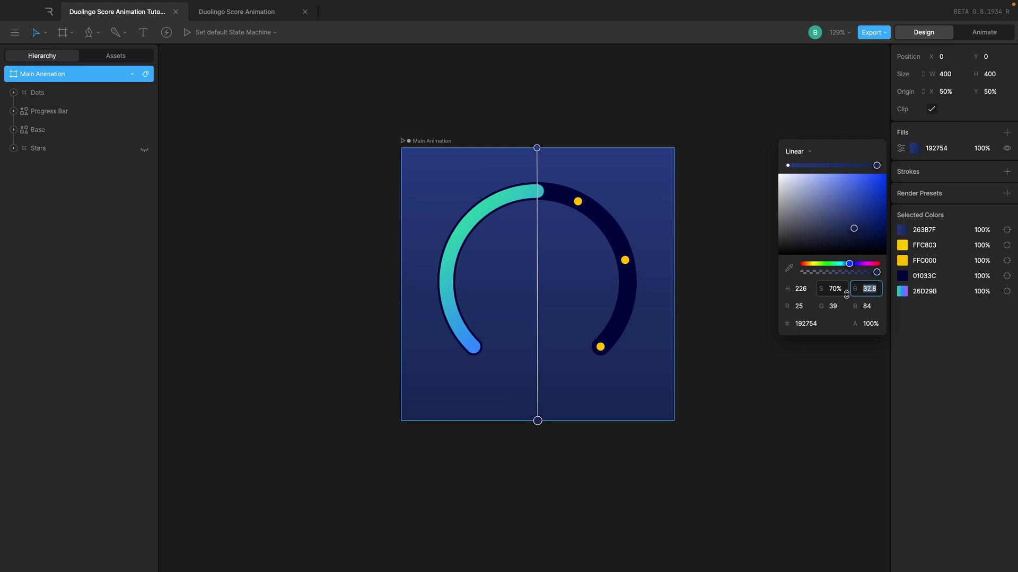
- Set the lower gradient stop's brightness to 35% and deselect the artboard
type("3")
key("Return")
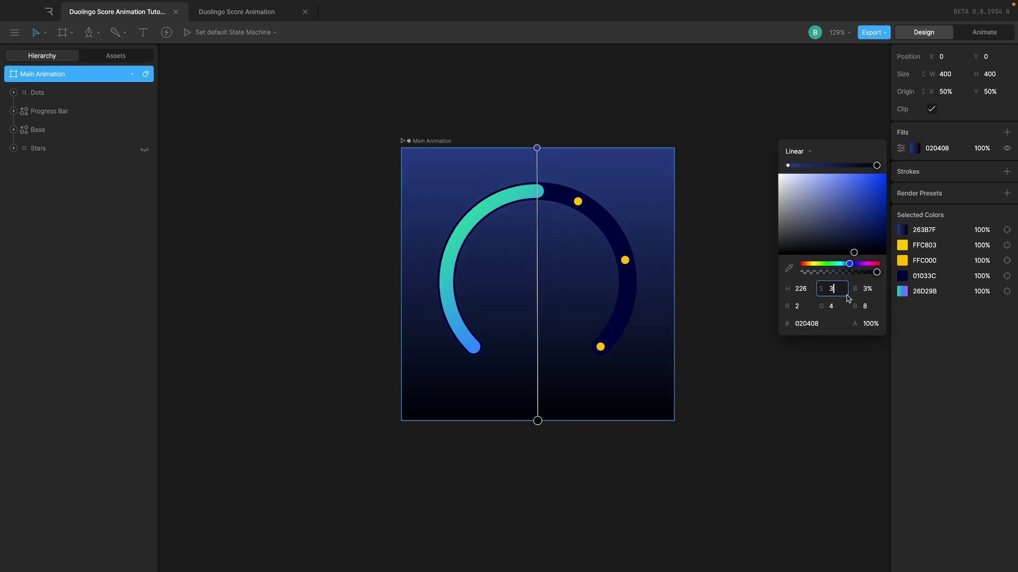
left_click(870, 290)
type("35")
key("Return")
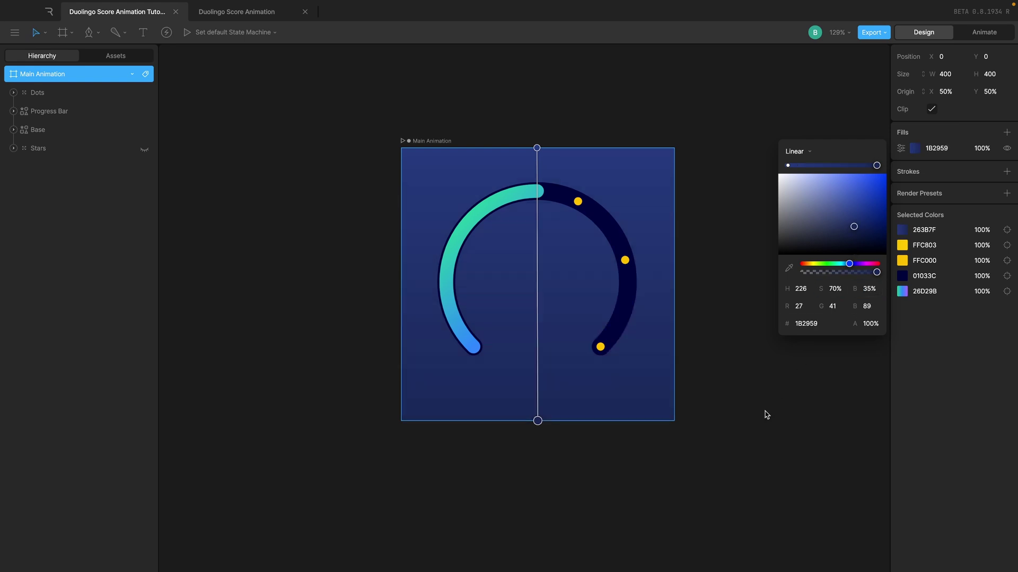
left_click(765, 414)
key("f")
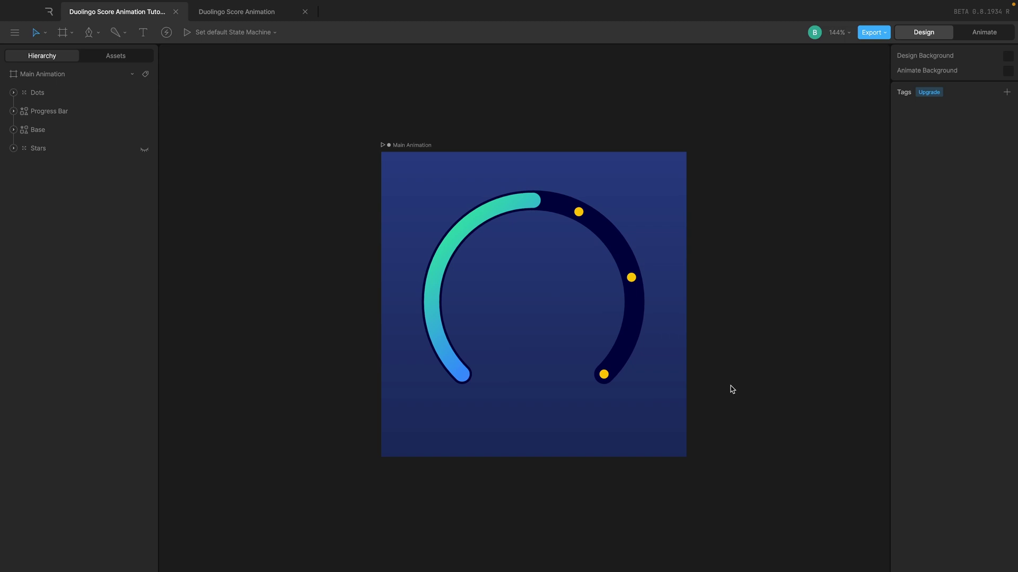